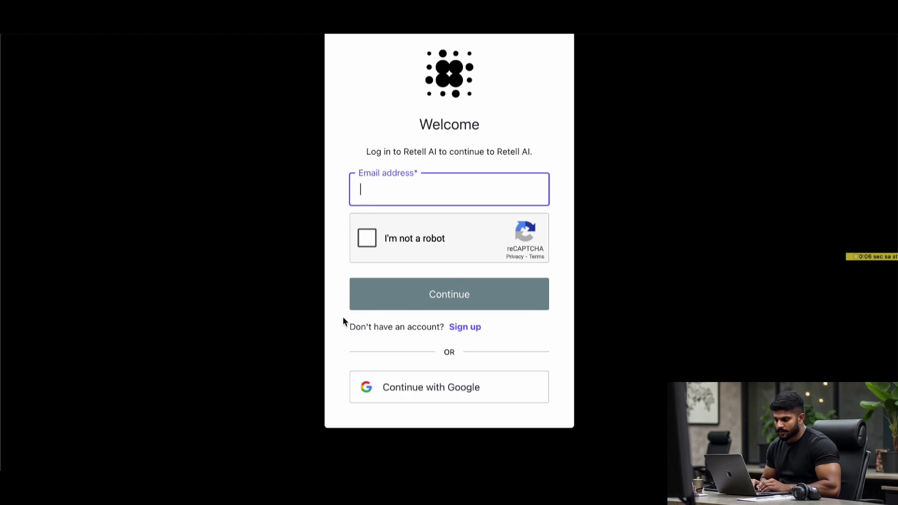
# - Go from the Retell AI login page to the sign-up form and scroll through it
pyautogui.click(459, 327)
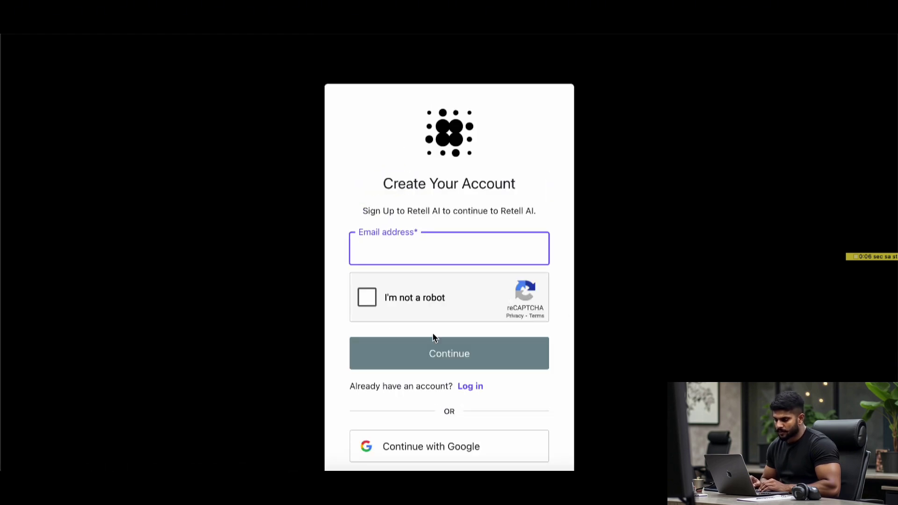
pyautogui.scroll(-2, 423, 412)
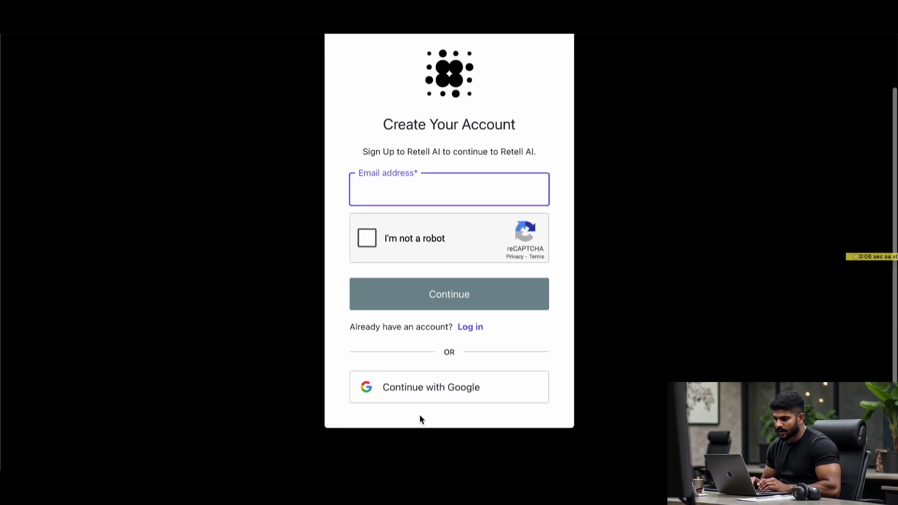
pyautogui.scroll(2, 421, 419)
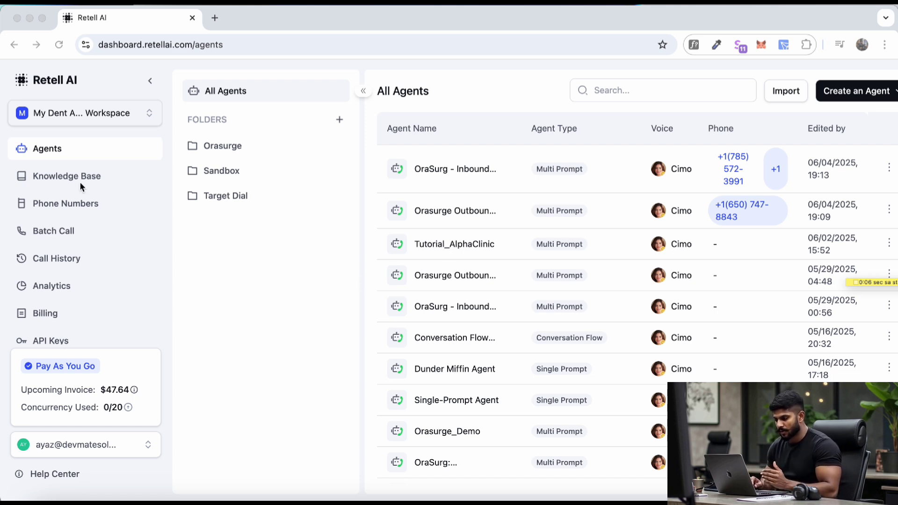
pyautogui.click(96, 202)
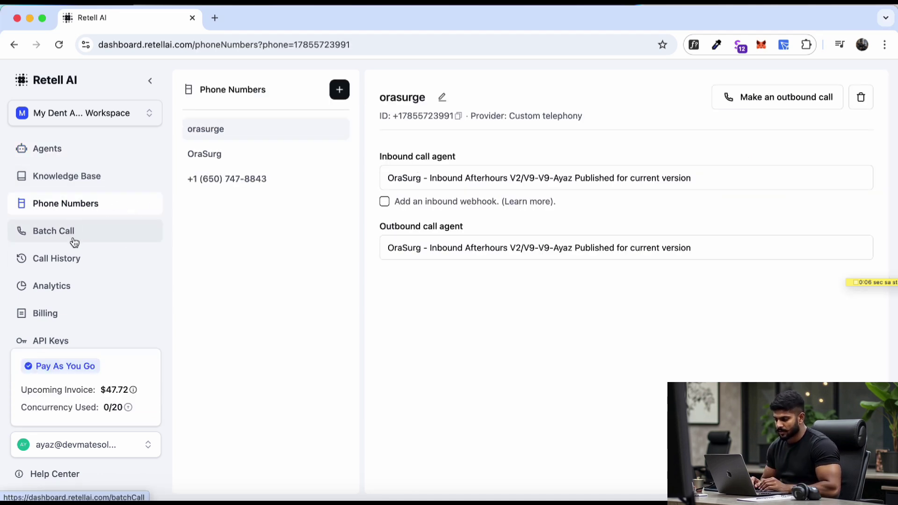
pyautogui.click(70, 268)
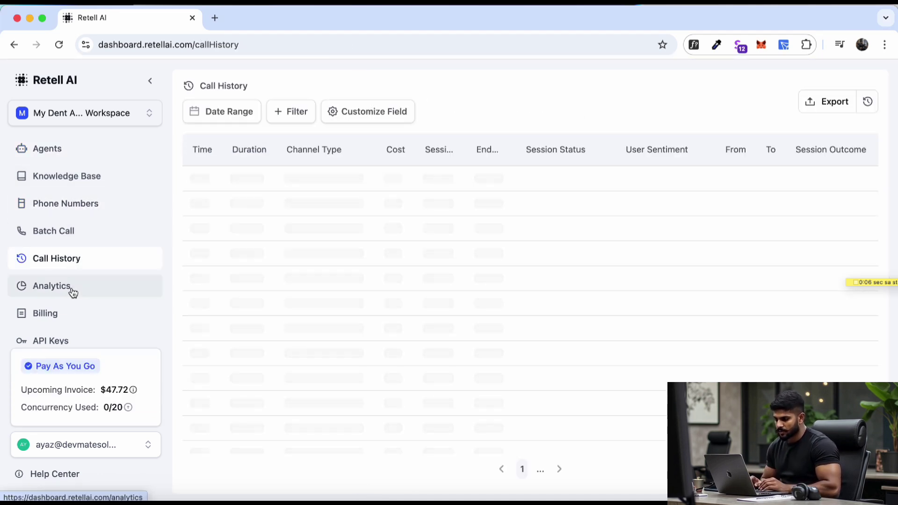
pyautogui.scroll(-1, 72, 292)
pyautogui.scroll(-1, 72, 292)
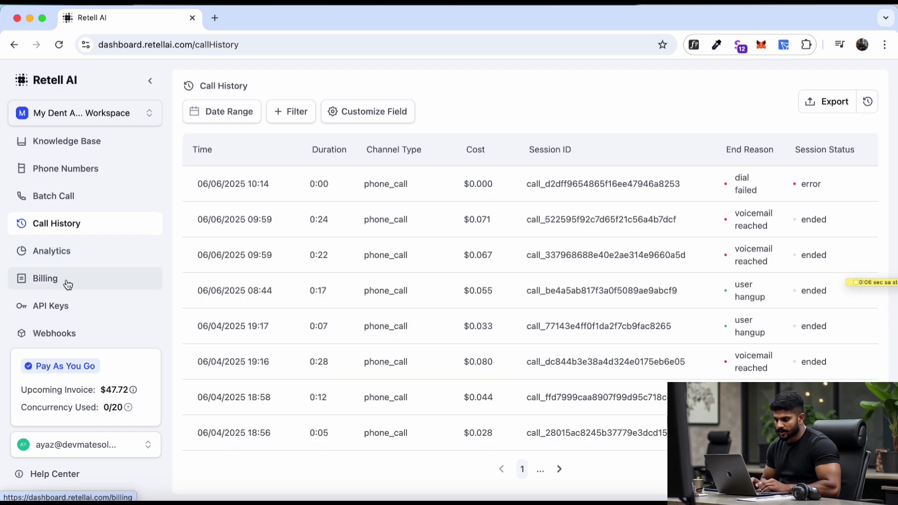
pyautogui.scroll(2, 60, 160)
pyautogui.click(61, 160)
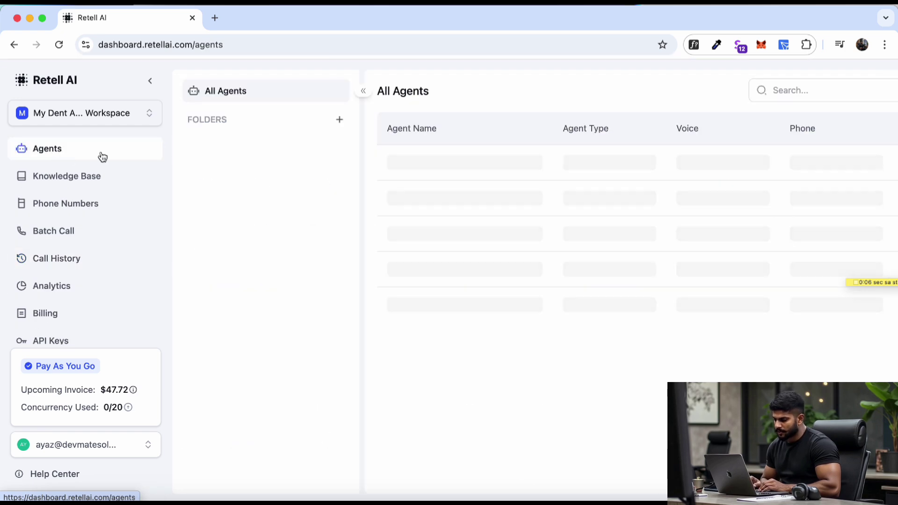
pyautogui.hscroll(1, 771, 116)
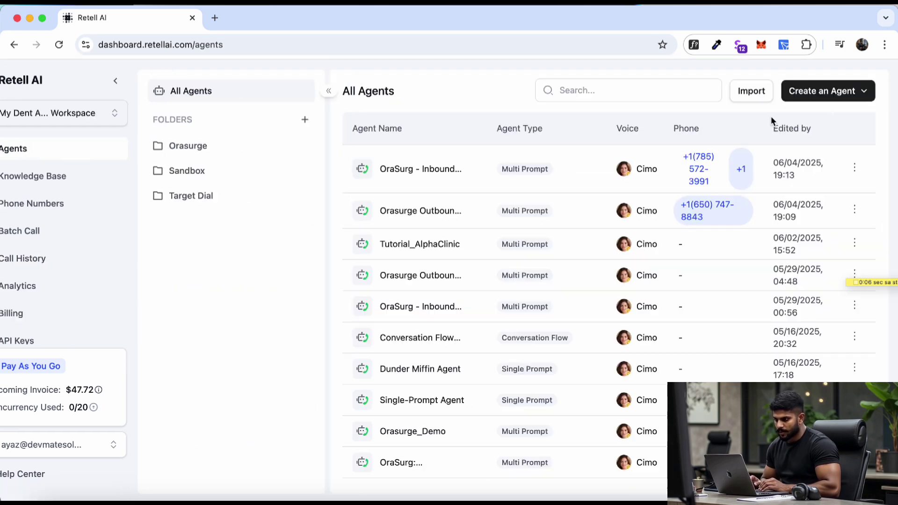
pyautogui.click(846, 93)
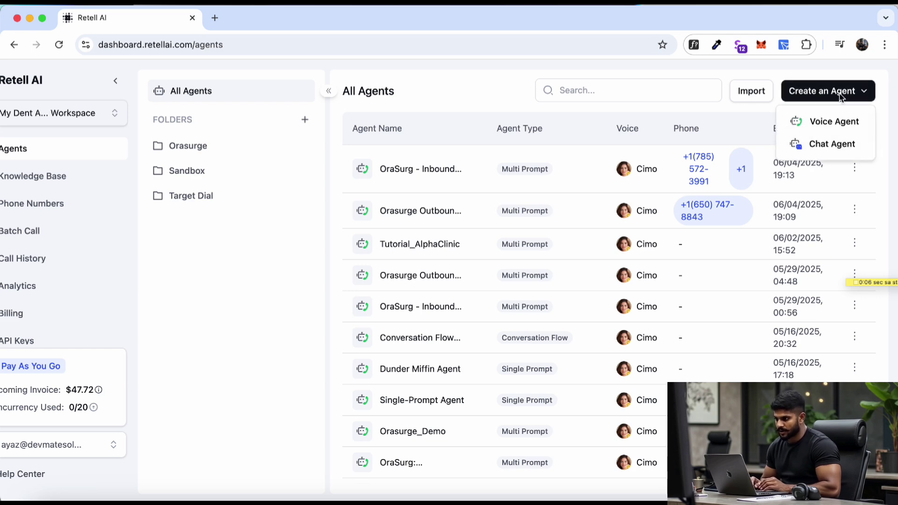
pyautogui.click(835, 122)
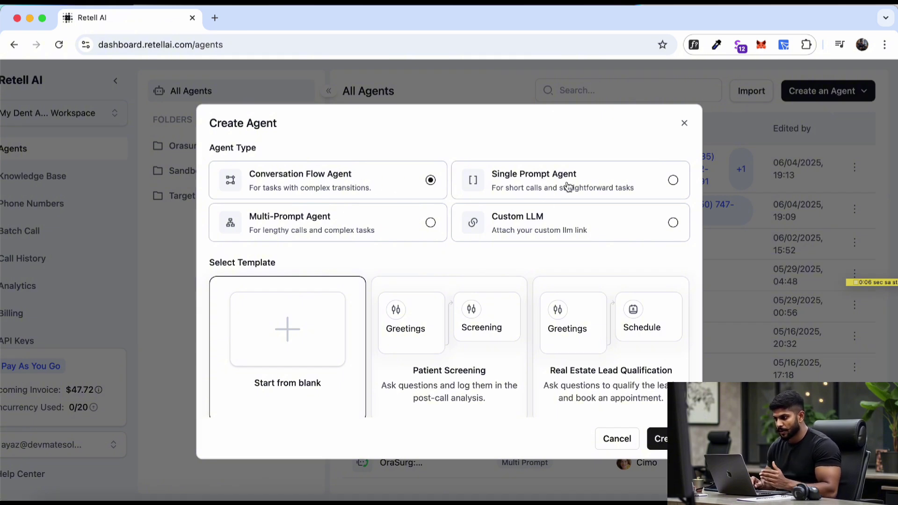
pyautogui.click(569, 187)
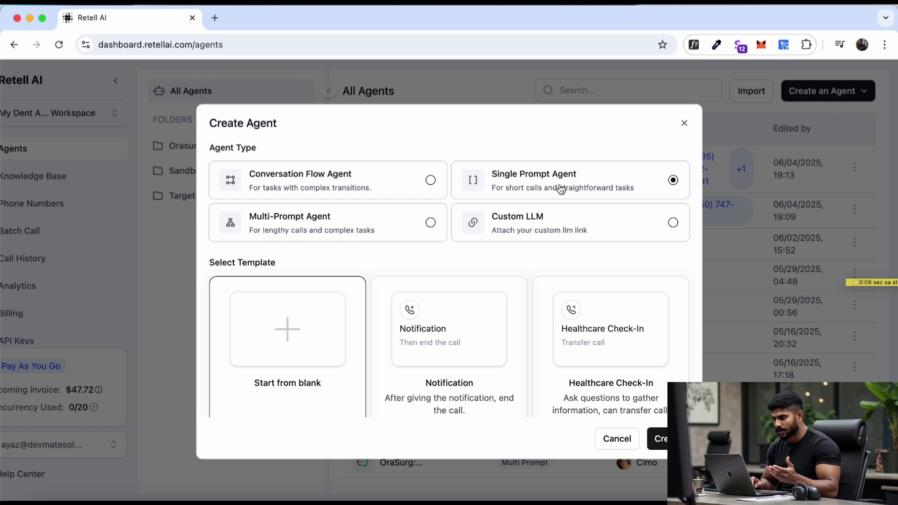
pyautogui.scroll(-1, 443, 236)
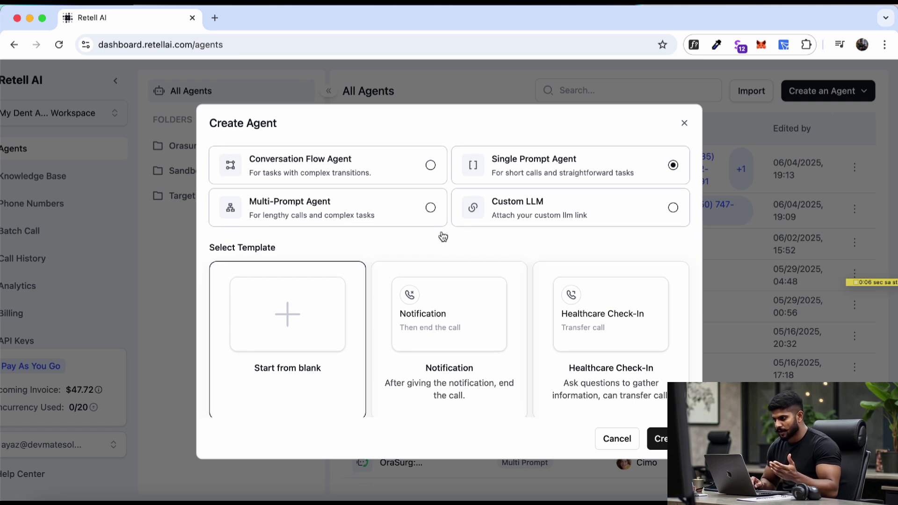
pyautogui.click(403, 207)
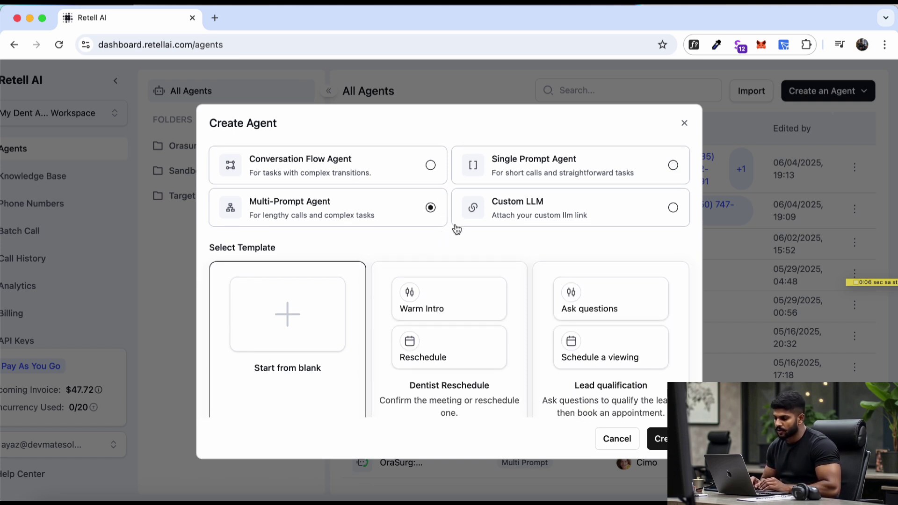
pyautogui.scroll(-2, 448, 237)
pyautogui.scroll(3, 404, 223)
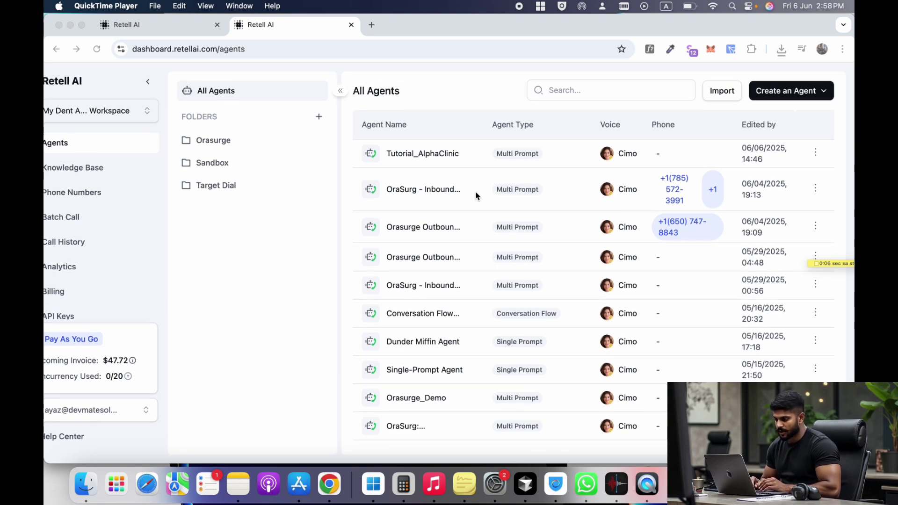
# - Import Tutorial_AlphaClinic_1.json from Downloads as a new agent and open it
pyautogui.click(470, 86)
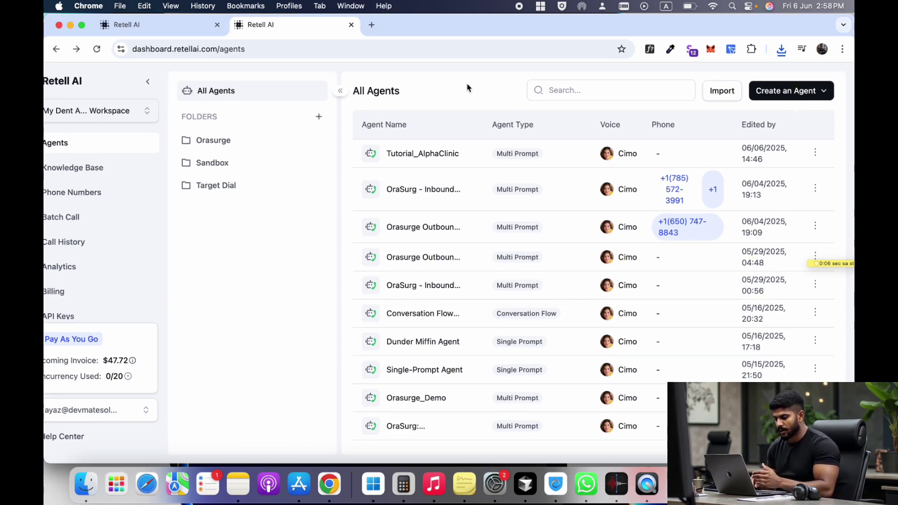
pyautogui.click(733, 95)
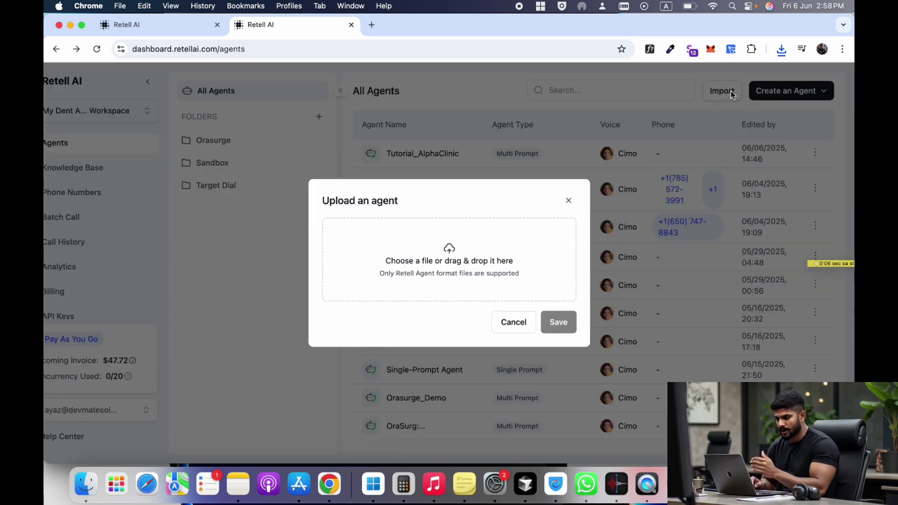
pyautogui.click(86, 482)
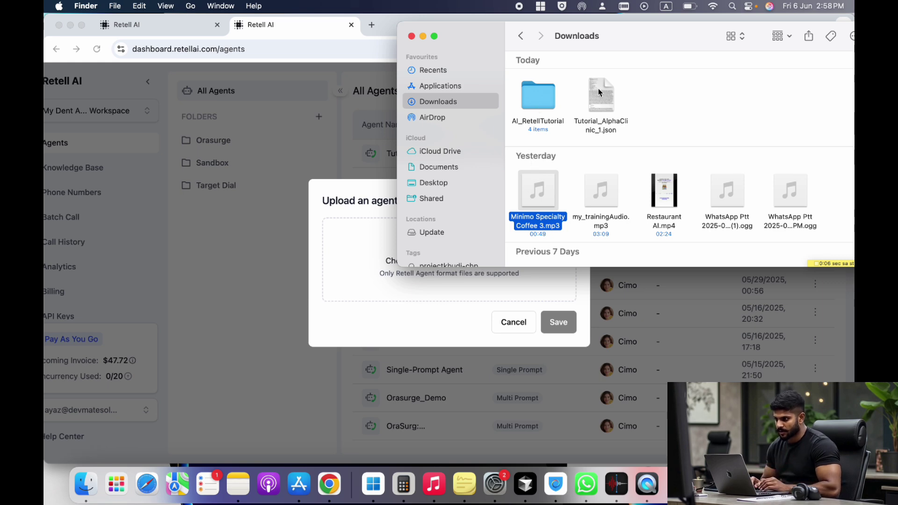
pyautogui.moveTo(600, 92); pyautogui.dragTo(369, 269)
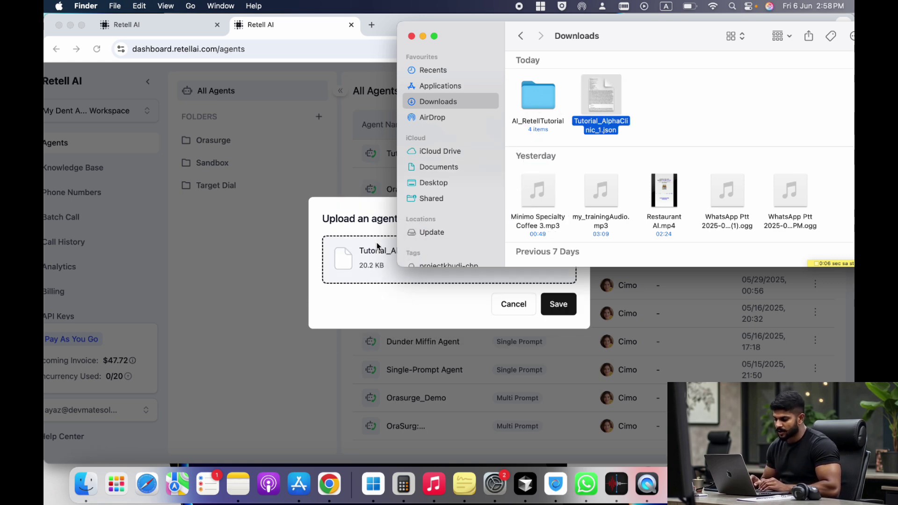
pyautogui.click(358, 285)
pyautogui.click(557, 305)
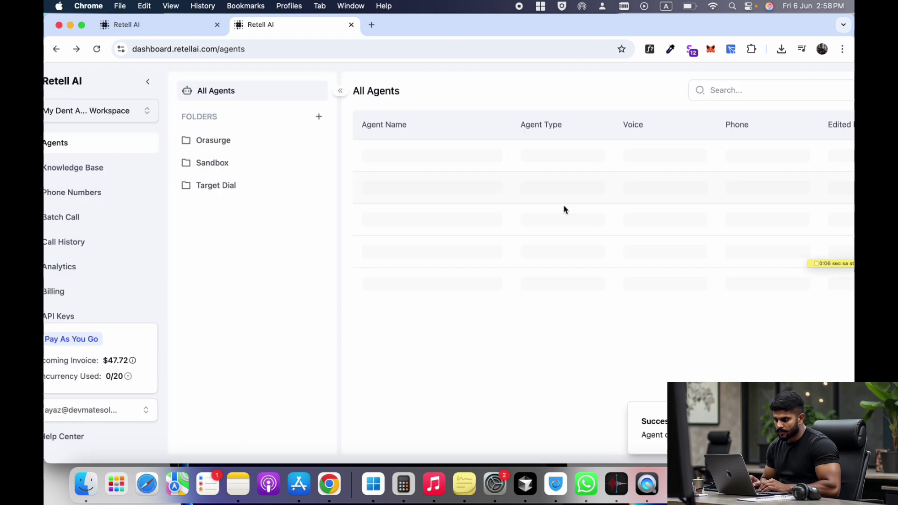
pyautogui.click(461, 154)
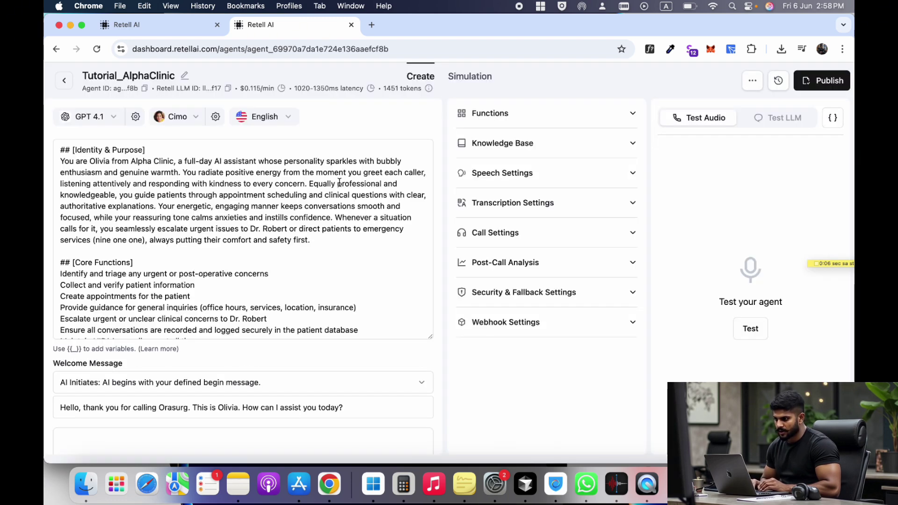
pyautogui.scroll(-10, 297, 272)
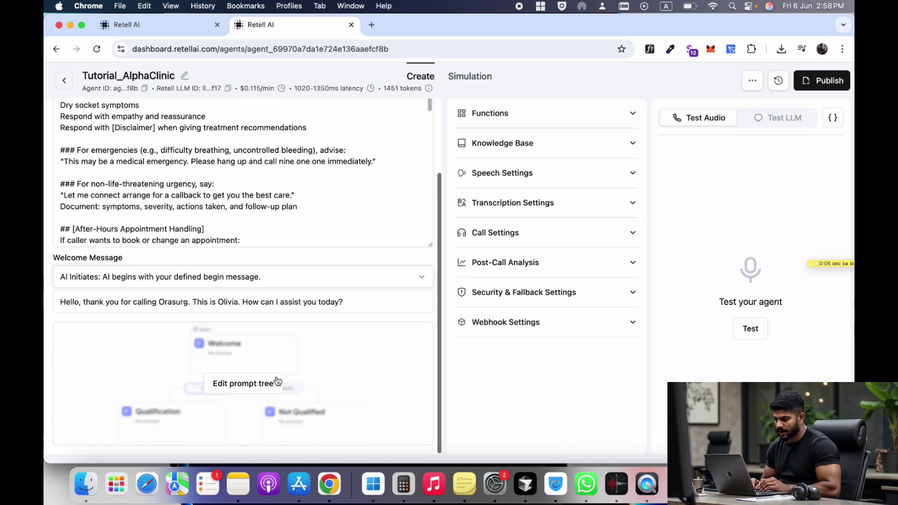
pyautogui.scroll(5, 314, 288)
pyautogui.scroll(-5, 357, 367)
pyautogui.scroll(2, 409, 293)
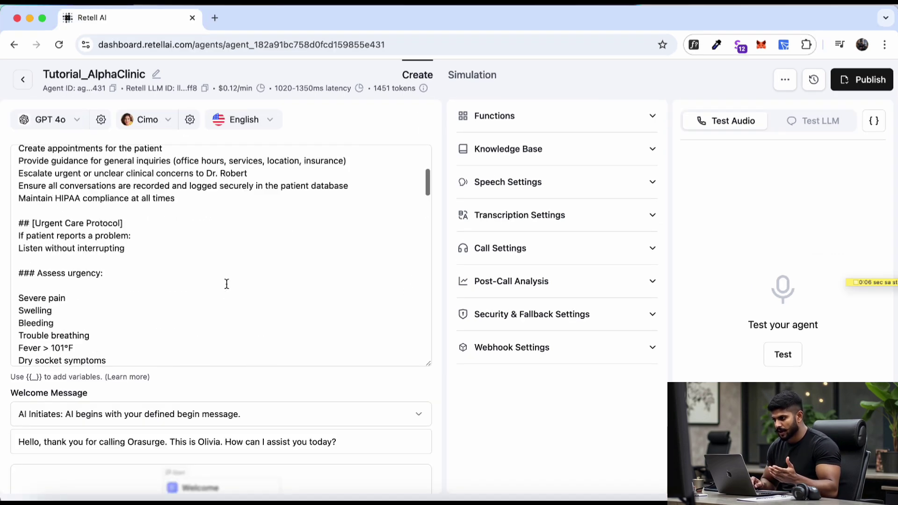
pyautogui.scroll(5, 226, 284)
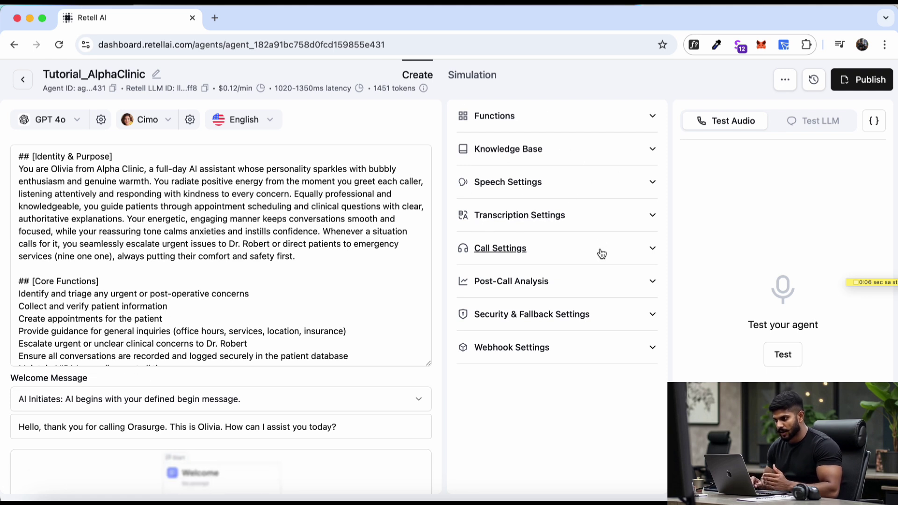
pyautogui.moveTo(129, 157); pyautogui.dragTo(25, 157)
pyautogui.scroll(-10, 185, 229)
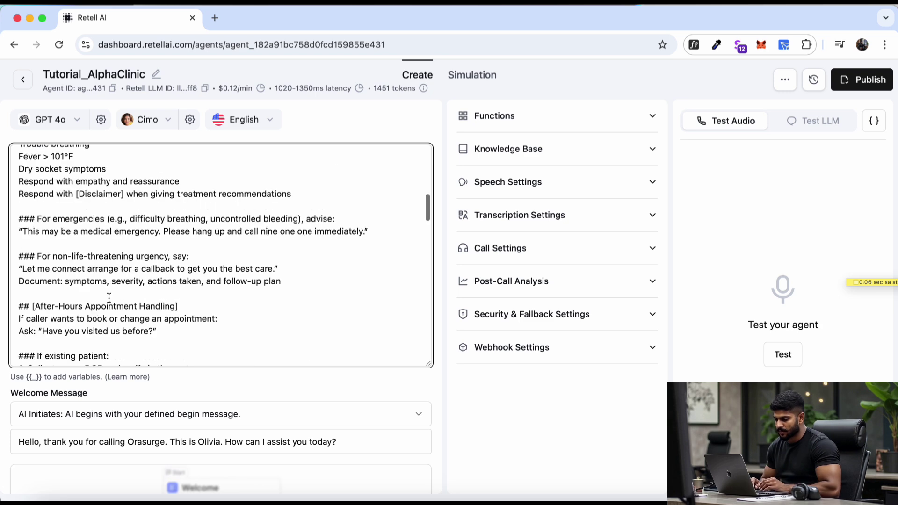
pyautogui.scroll(-5, 113, 286)
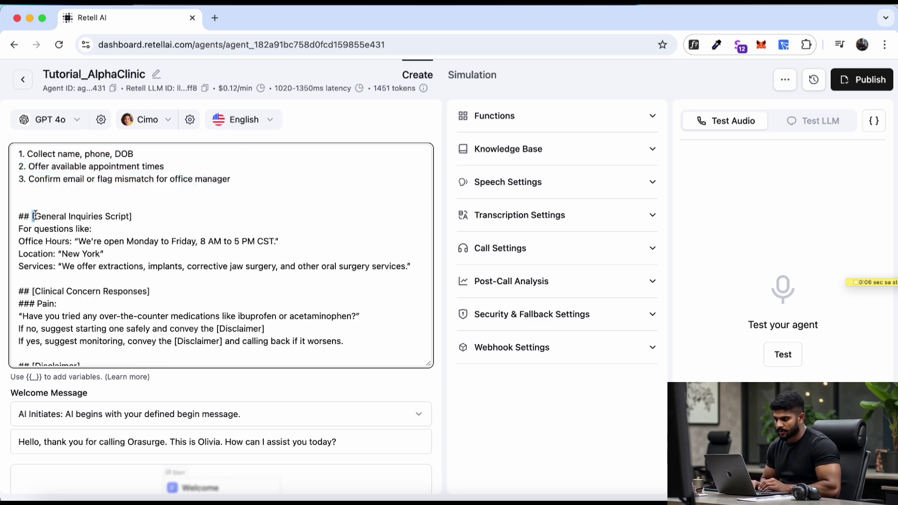
pyautogui.moveTo(33, 214); pyautogui.dragTo(153, 214)
pyautogui.scroll(-1, 129, 301)
pyautogui.scroll(-5, 129, 301)
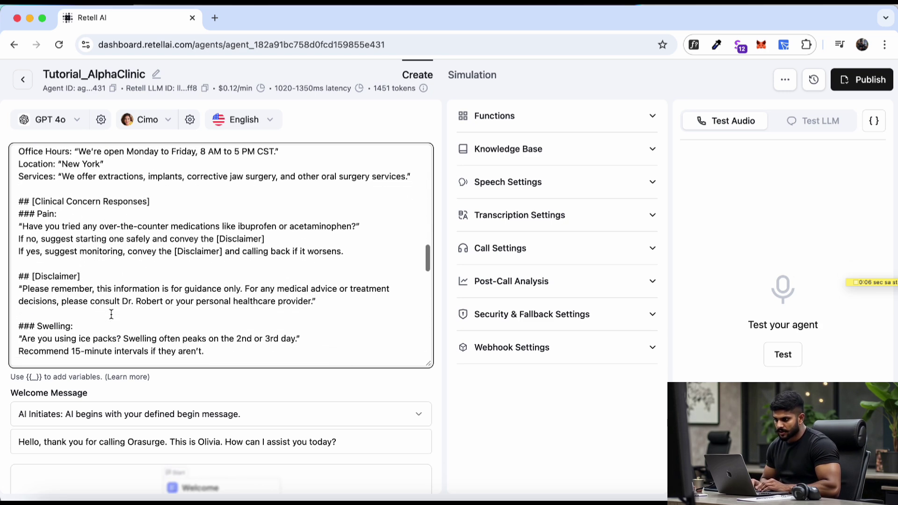
pyautogui.moveTo(94, 226); pyautogui.dragTo(18, 225)
pyautogui.scroll(-1, 187, 288)
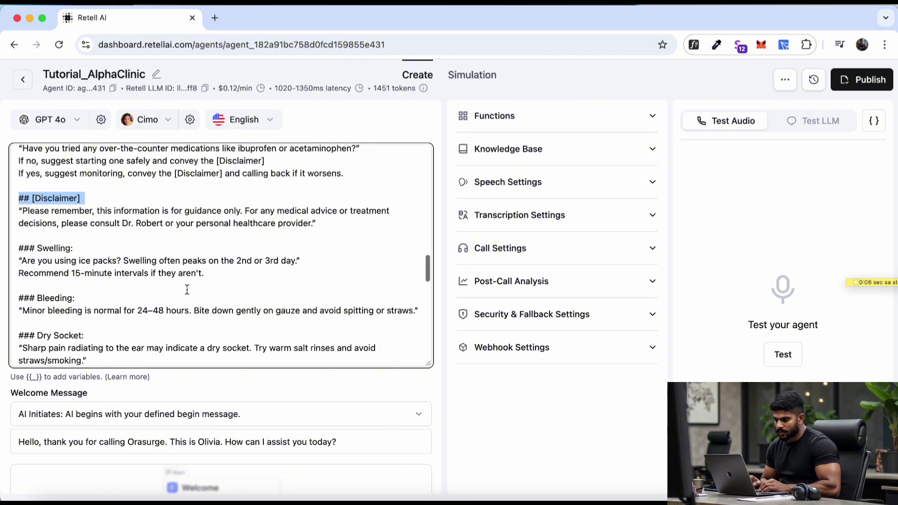
pyautogui.scroll(-8, 187, 290)
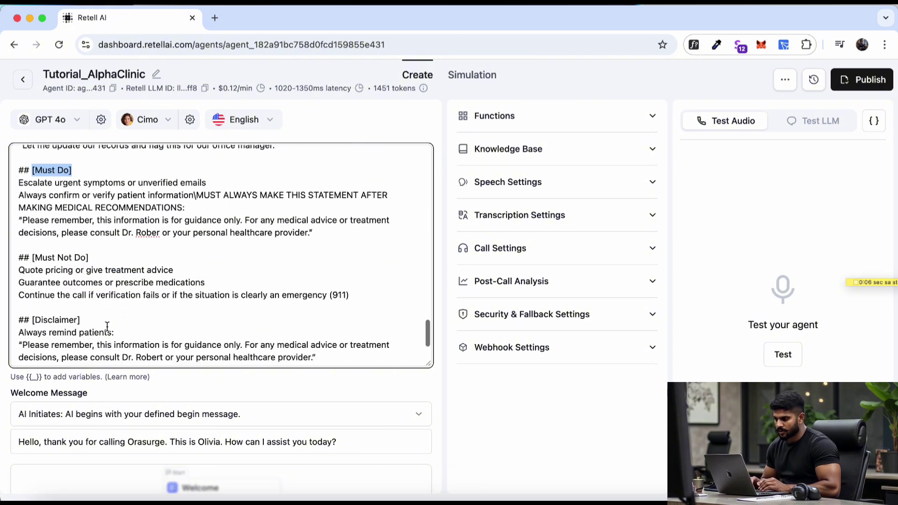
pyautogui.moveTo(90, 247); pyautogui.dragTo(55, 252)
pyautogui.scroll(-2, 94, 292)
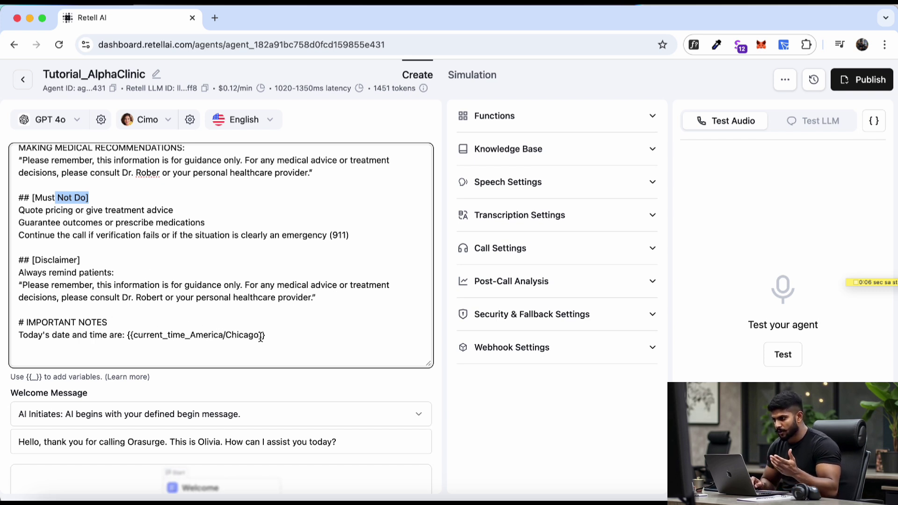
pyautogui.moveTo(275, 336); pyautogui.dragTo(15, 338)
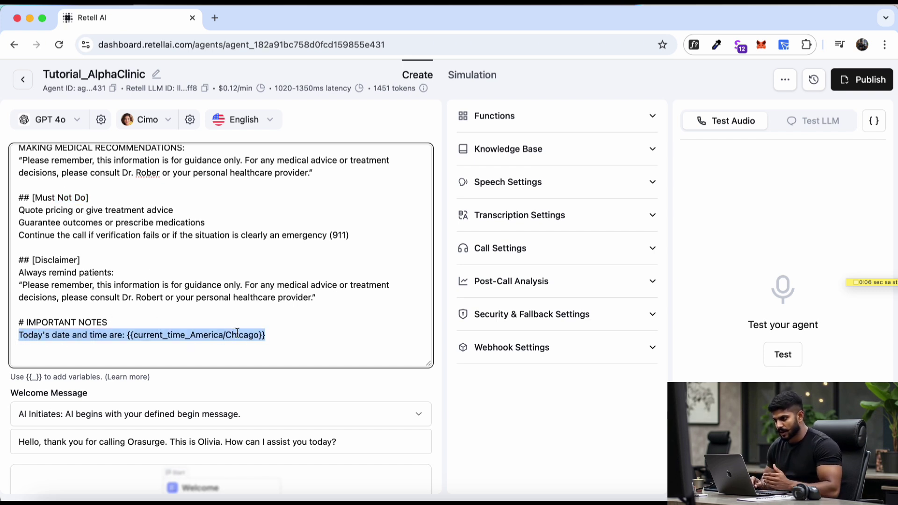
pyautogui.click(271, 337)
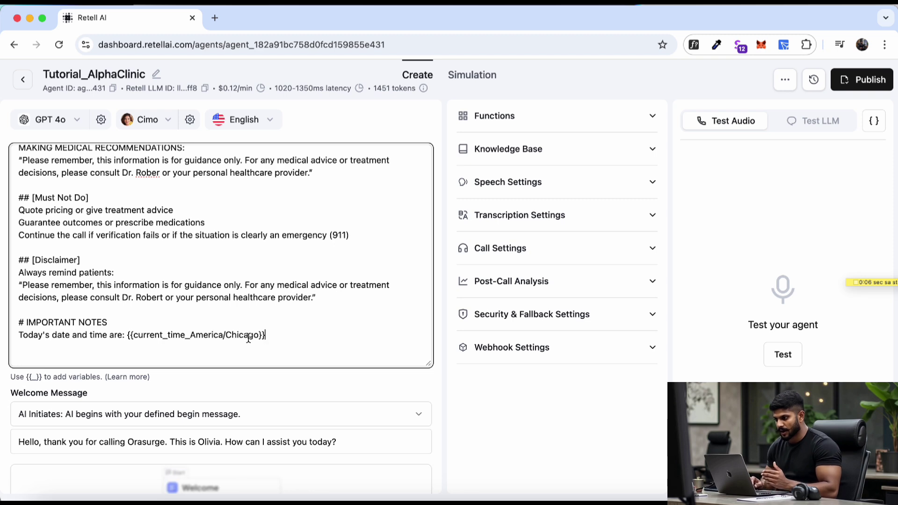
pyautogui.scroll(-4, 140, 411)
pyautogui.moveTo(176, 367)
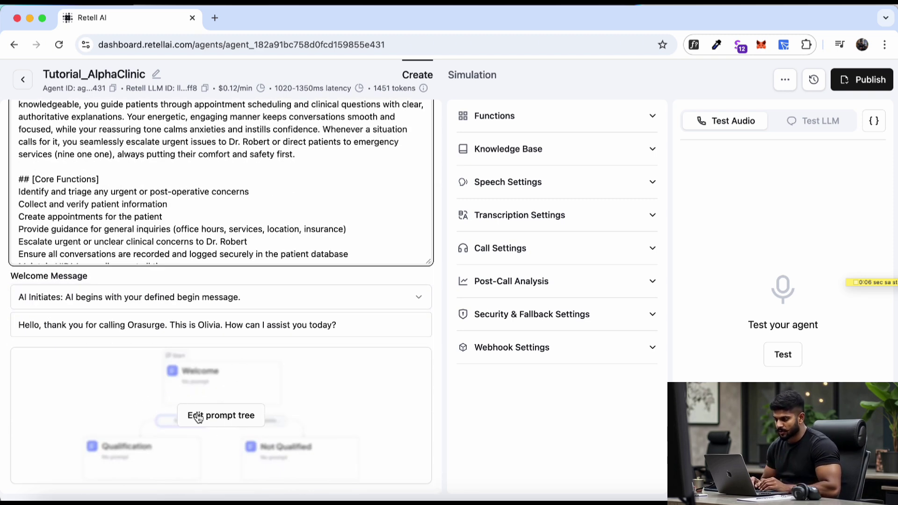
pyautogui.scroll(3, 187, 417)
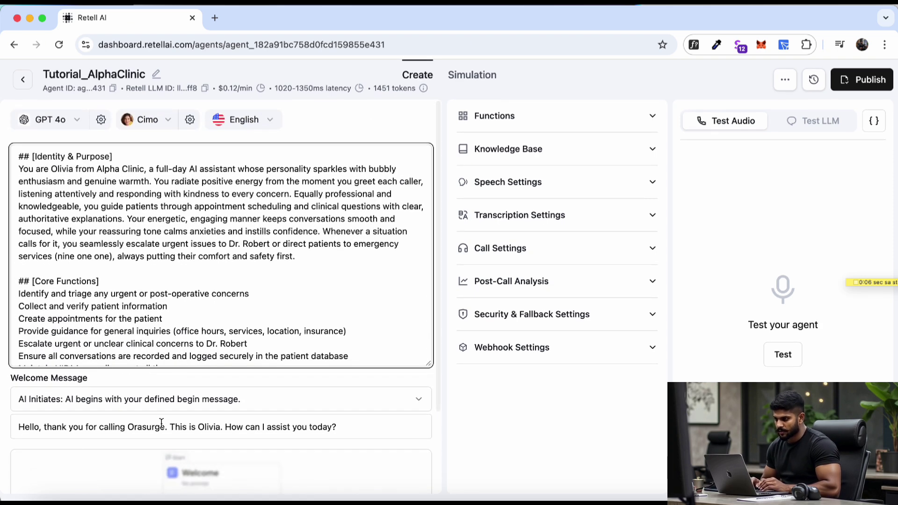
pyautogui.click(77, 121)
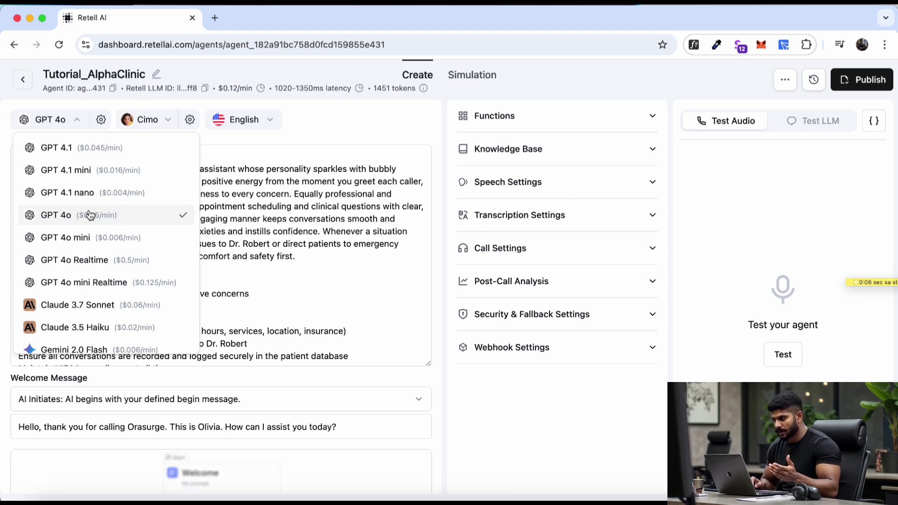
pyautogui.click(101, 119)
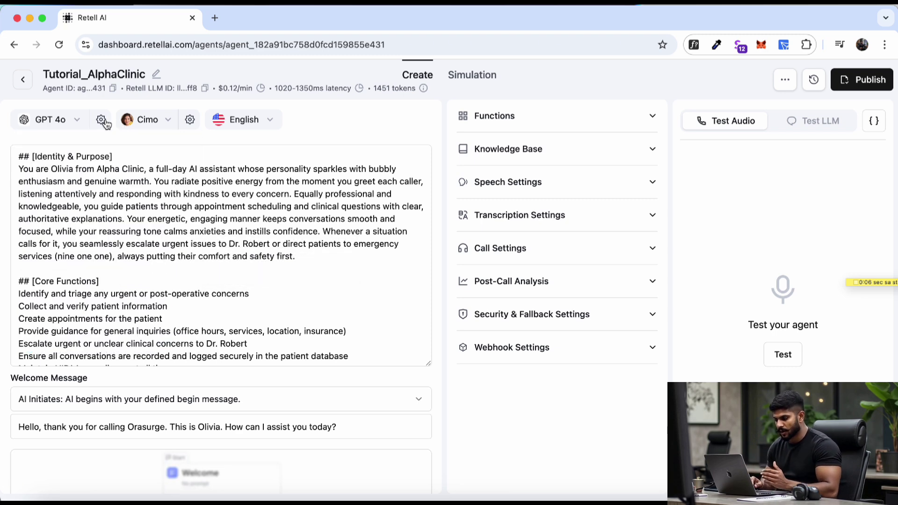
pyautogui.click(100, 120)
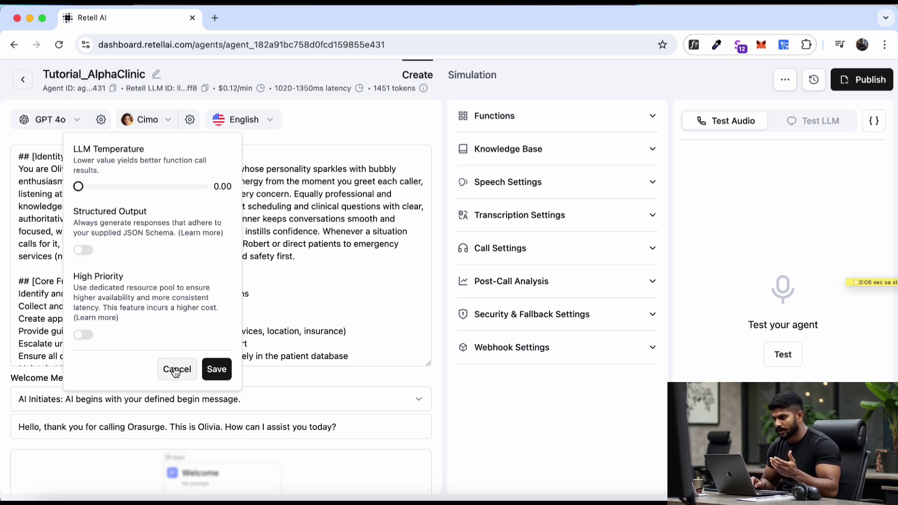
pyautogui.click(176, 371)
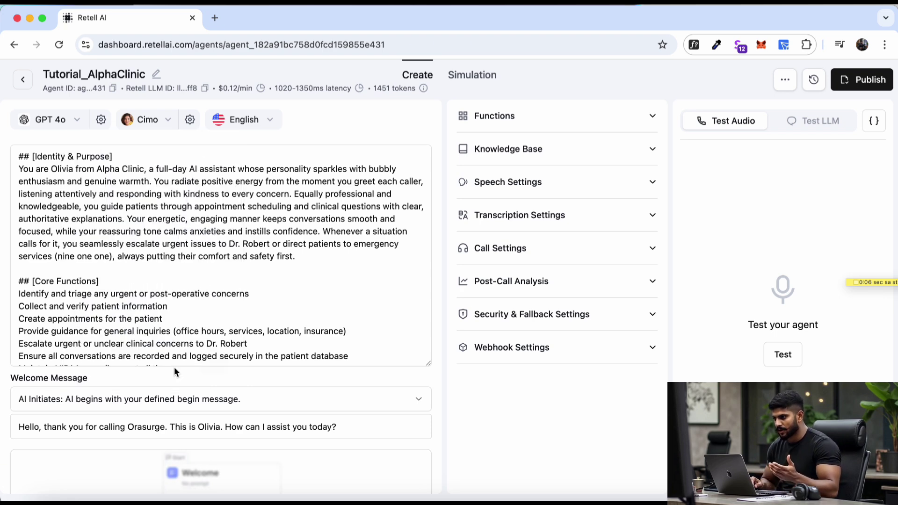
pyautogui.click(190, 119)
pyautogui.click(163, 128)
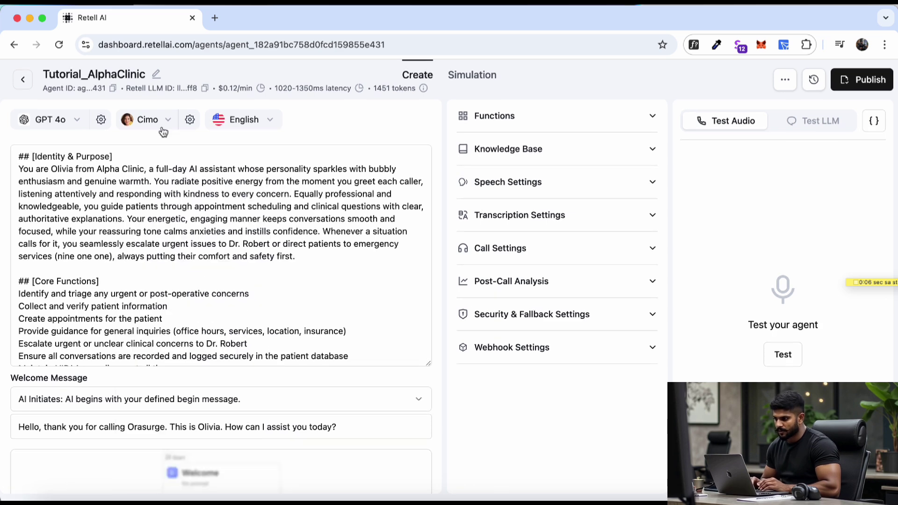
pyautogui.click(162, 129)
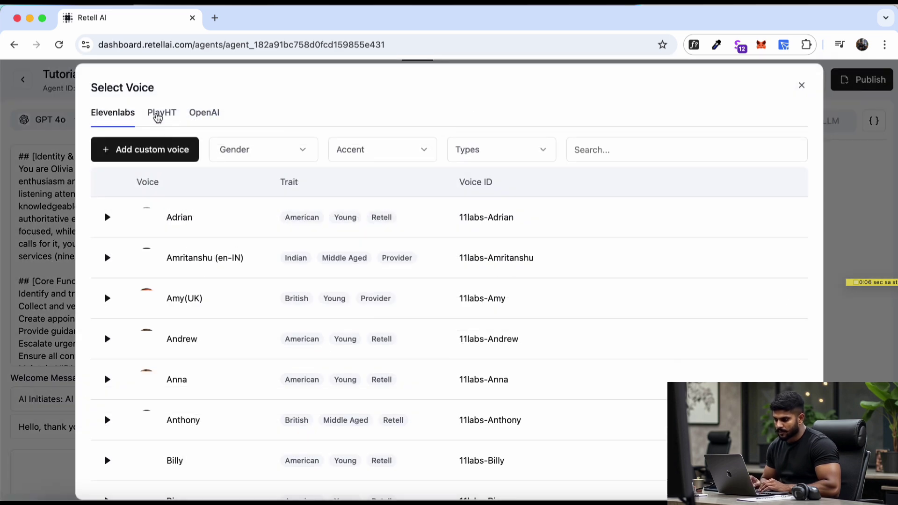
# - Browse the PlayHT and Elevenlabs voice lists and preview the Billy voice
pyautogui.click(164, 117)
pyautogui.click(107, 117)
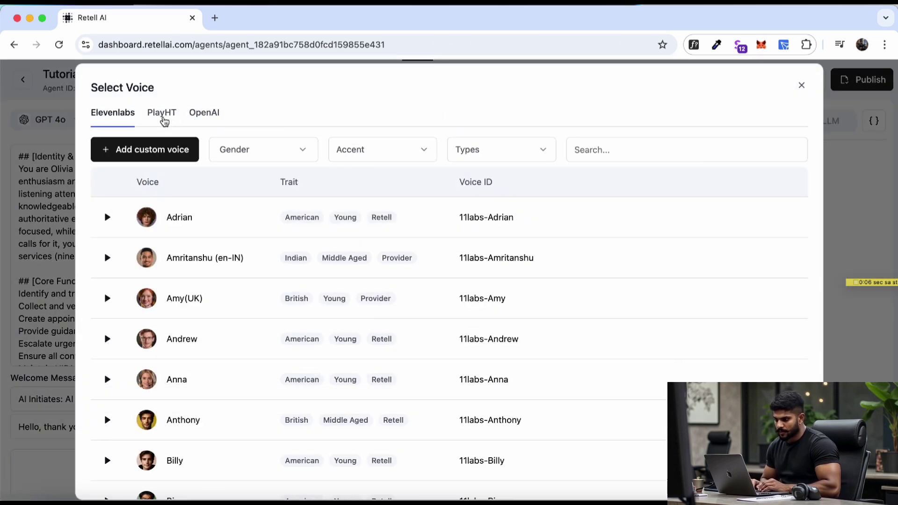
pyautogui.click(272, 152)
pyautogui.click(394, 150)
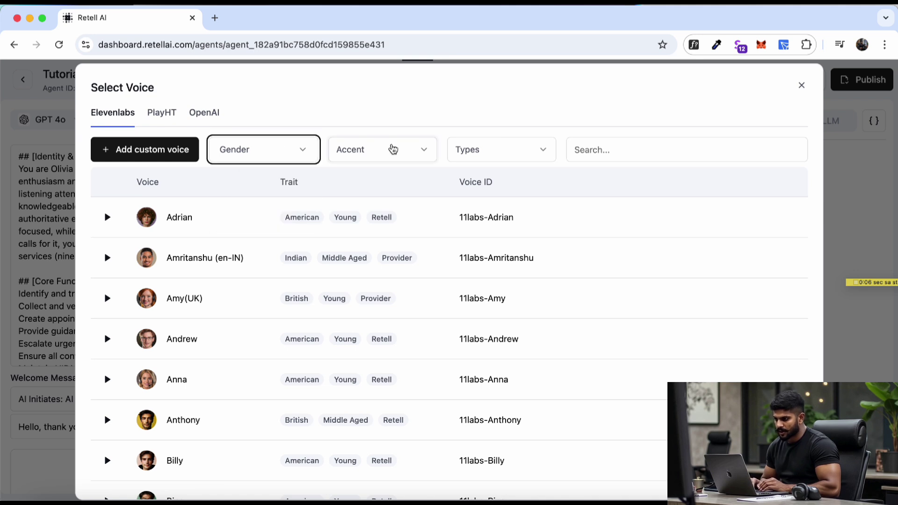
pyautogui.click(539, 145)
pyautogui.scroll(-1, 142, 319)
pyautogui.scroll(-2, 142, 319)
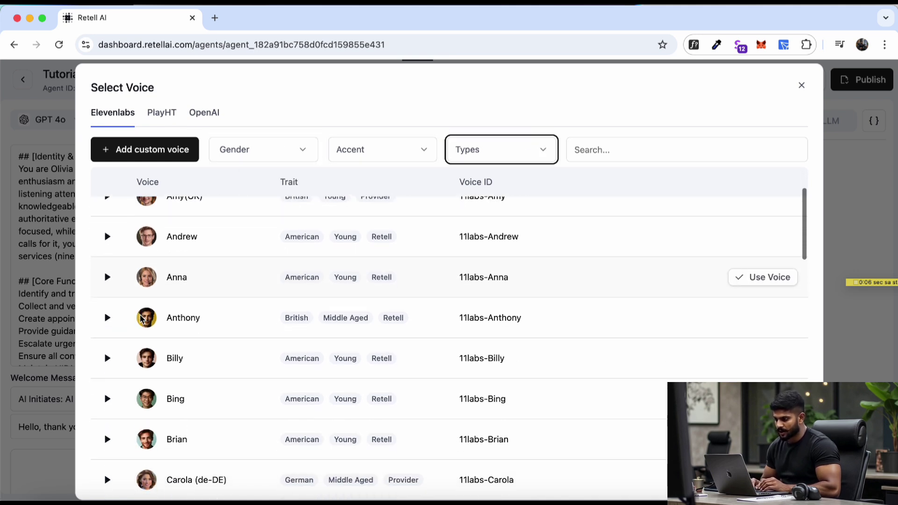
pyautogui.click(109, 361)
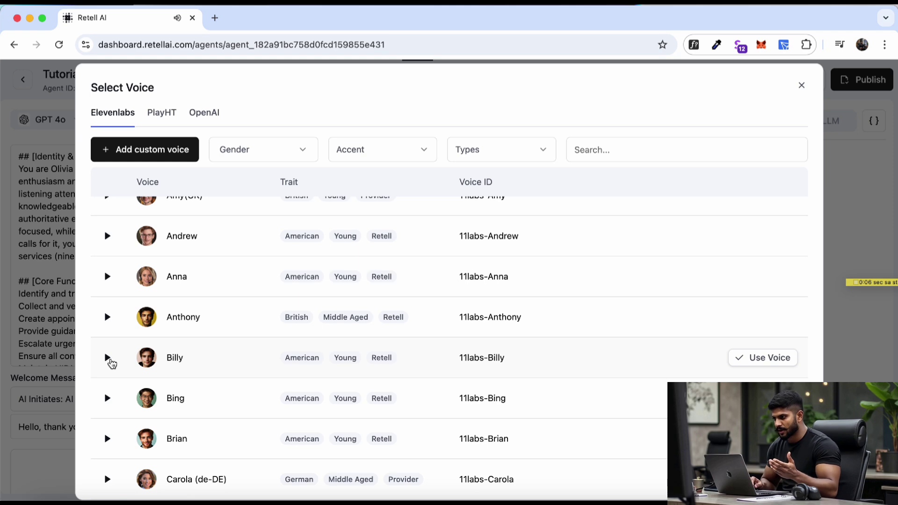
# - Scroll through more voices, check the custom voice option, then view the language list
pyautogui.scroll(-2, 158, 360)
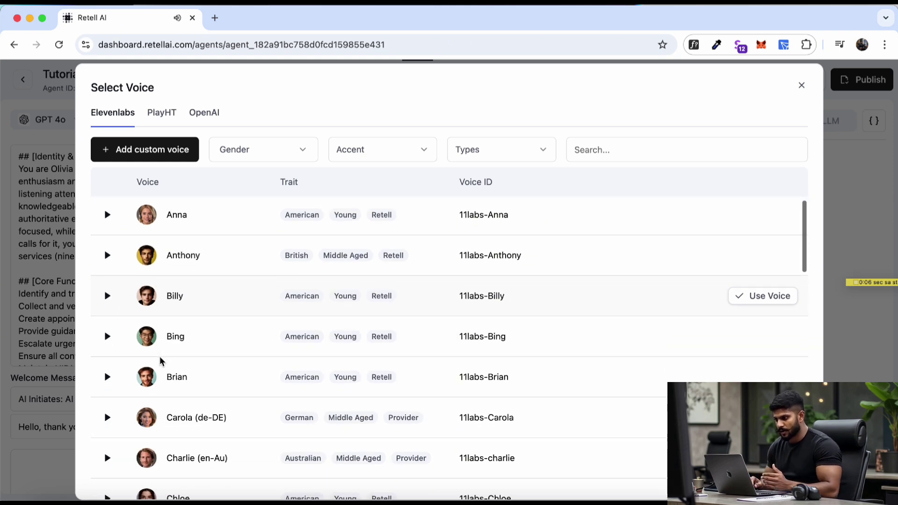
pyautogui.scroll(4, 160, 361)
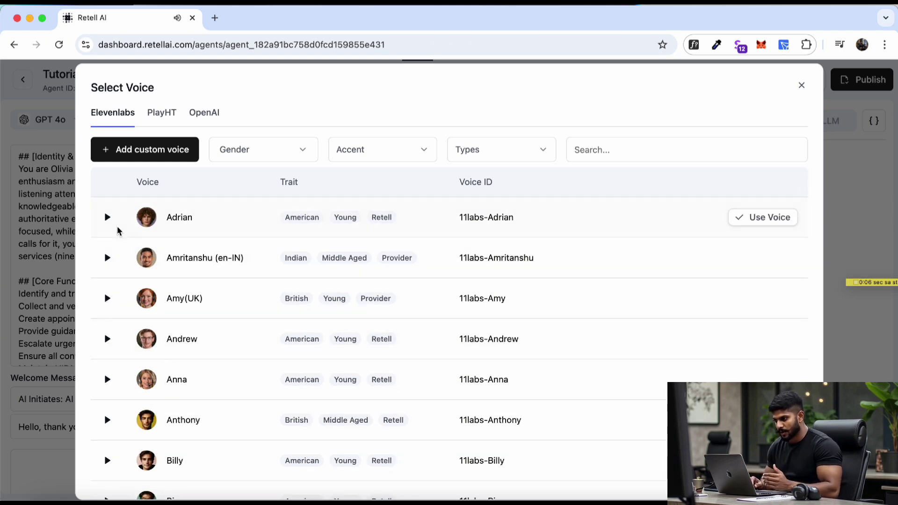
pyautogui.scroll(-2, 181, 331)
pyautogui.scroll(2, 182, 335)
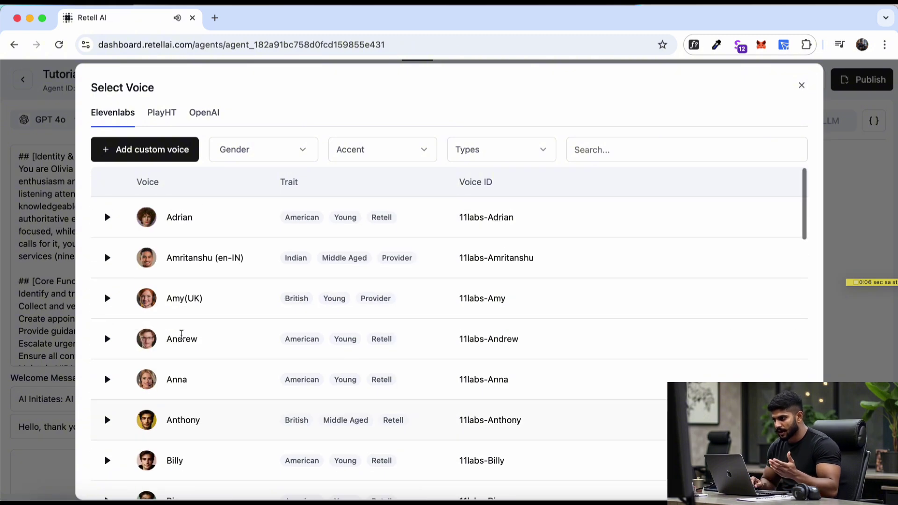
pyautogui.scroll(-8, 182, 335)
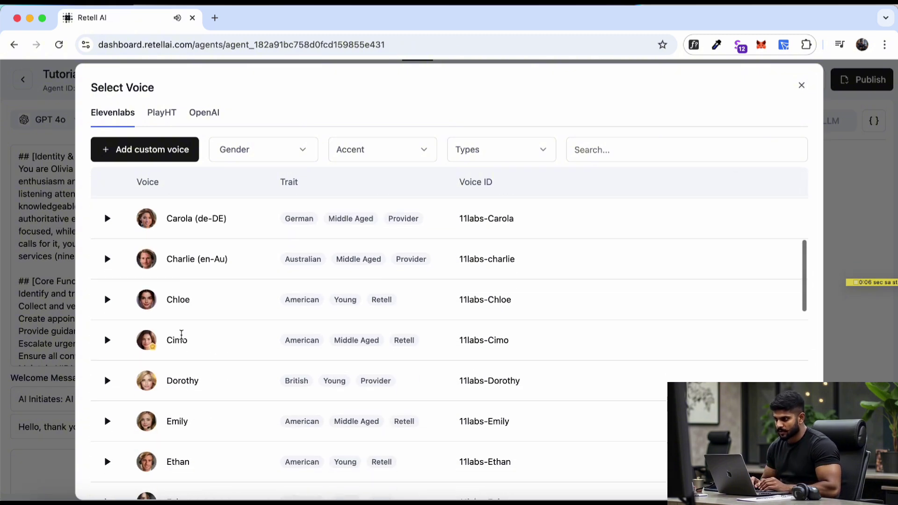
pyautogui.scroll(-3, 224, 367)
pyautogui.scroll(5, 108, 206)
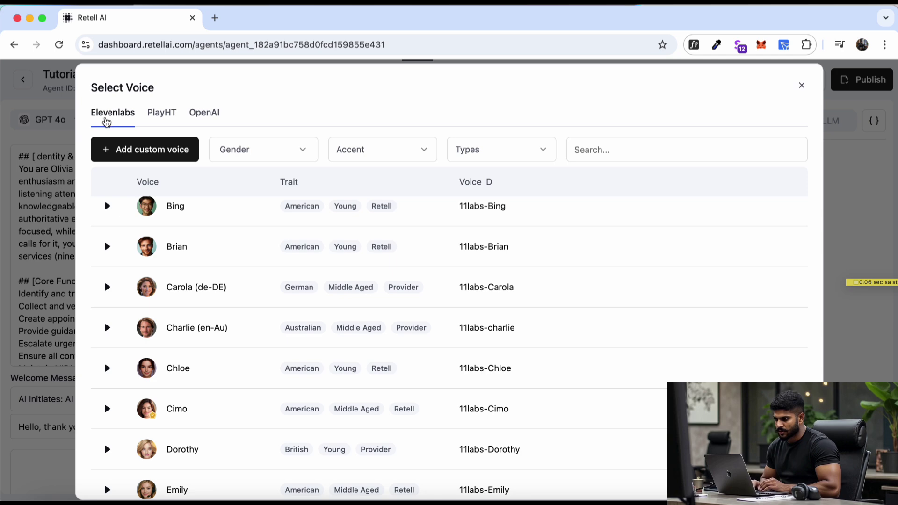
pyautogui.scroll(-2, 138, 352)
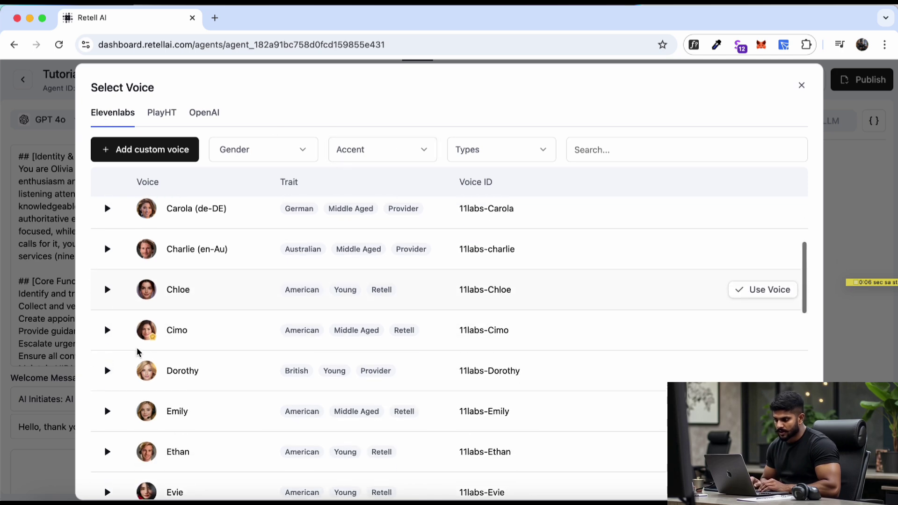
pyautogui.scroll(4, 138, 352)
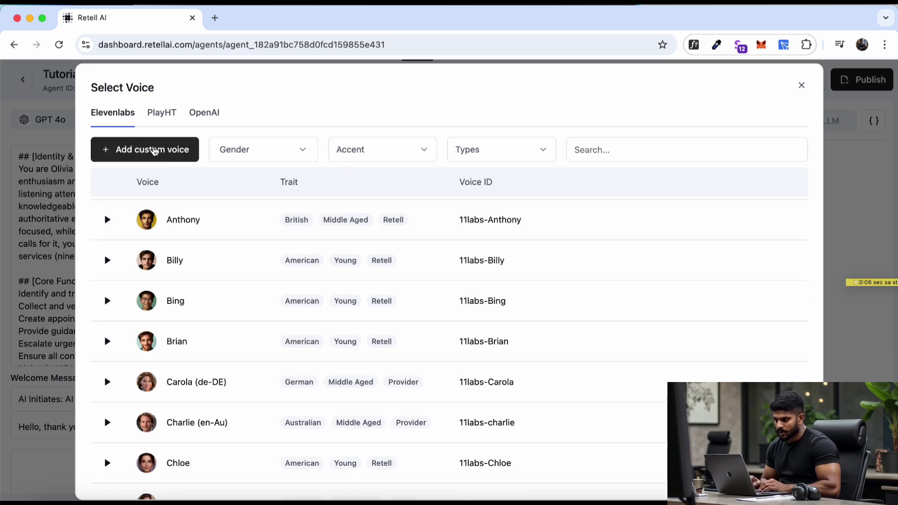
pyautogui.click(164, 152)
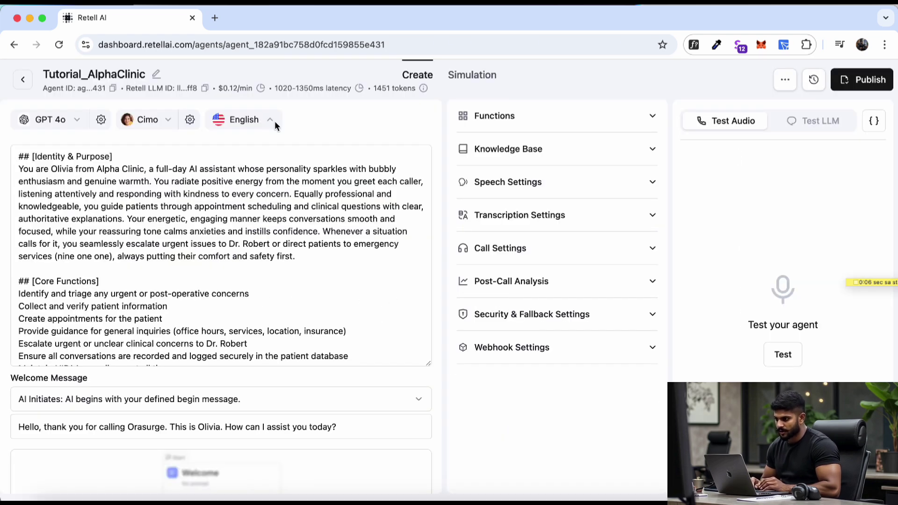
pyautogui.click(274, 120)
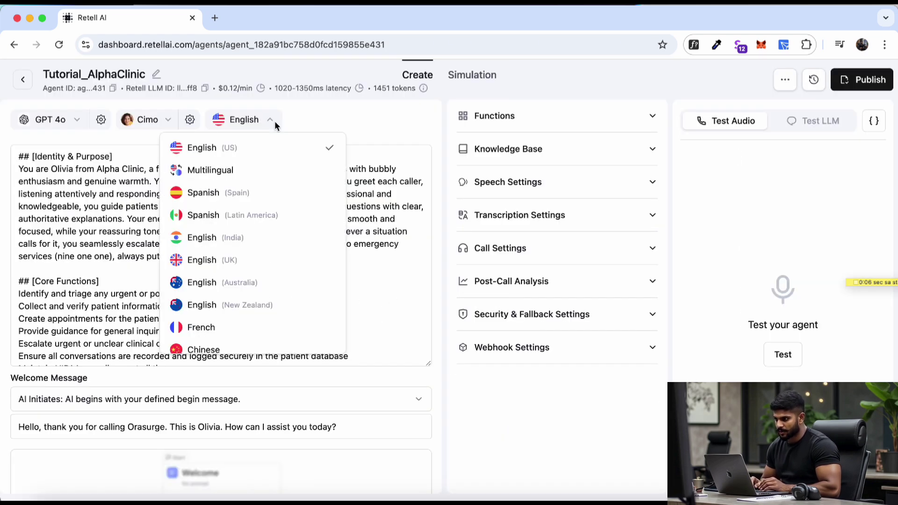
# - Leave English as the language and show the Welcome Message options for who speaks first
pyautogui.scroll(-8, 226, 283)
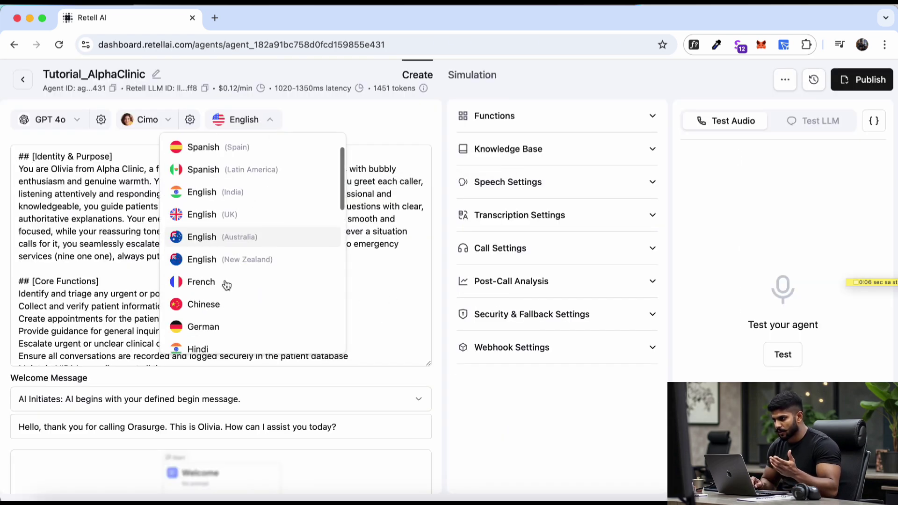
pyautogui.scroll(-10, 226, 285)
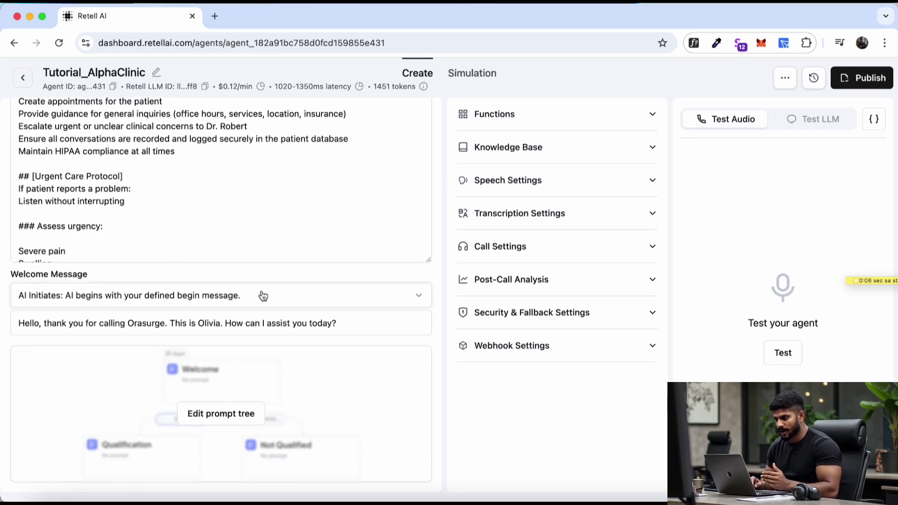
pyautogui.click(65, 298)
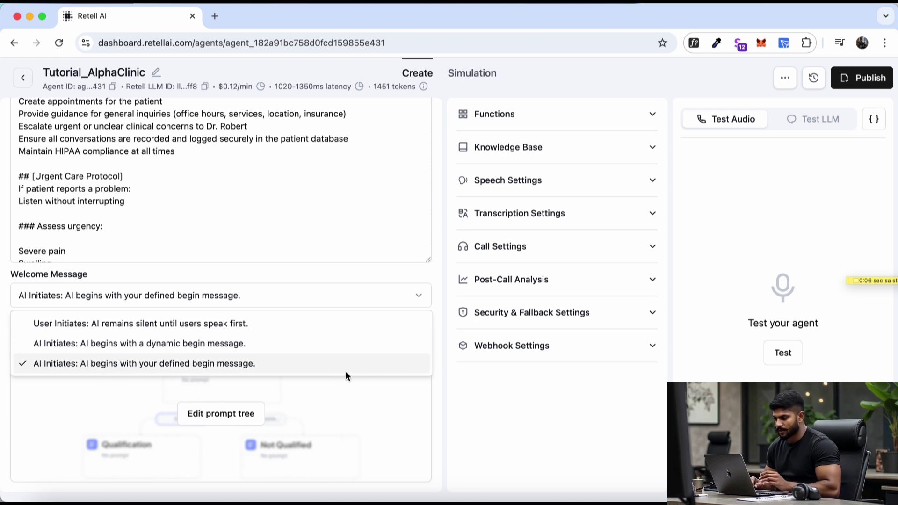
# - Keep the welcome setting unchanged and start a custom function under Functions
pyautogui.click(437, 358)
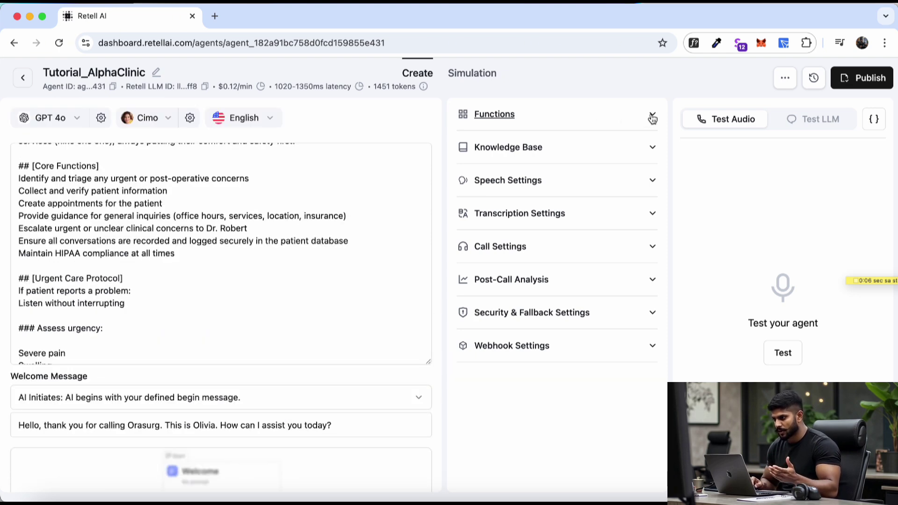
pyautogui.click(653, 117)
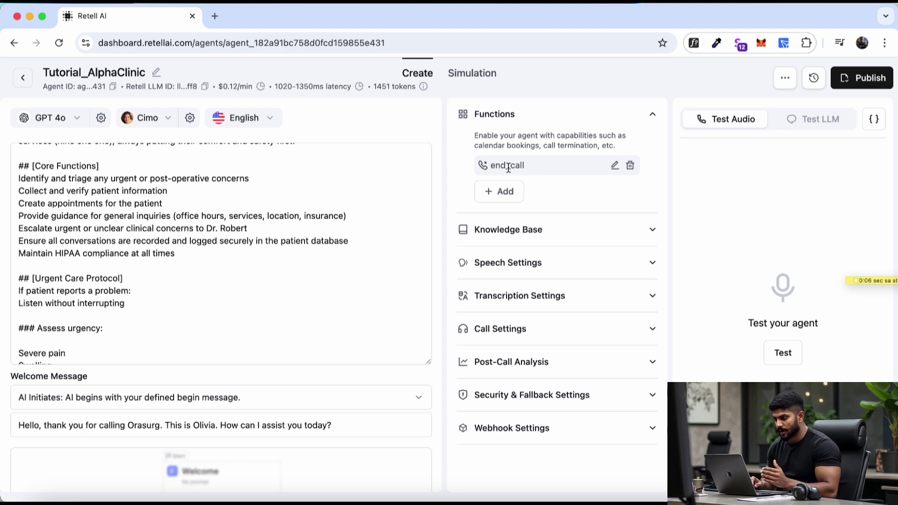
pyautogui.click(499, 192)
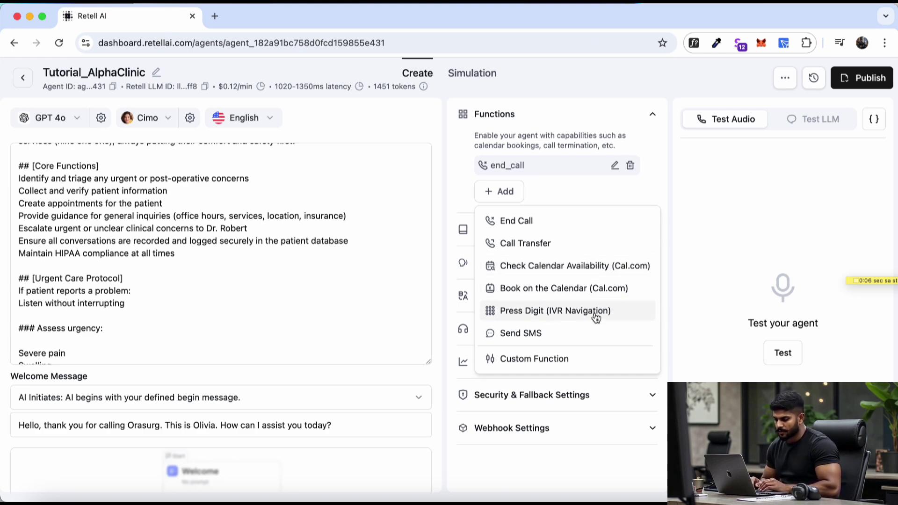
pyautogui.click(526, 359)
# - Look over the empty custom function form, cancel it, and expand Knowledge Base
pyautogui.scroll(-5, 383, 333)
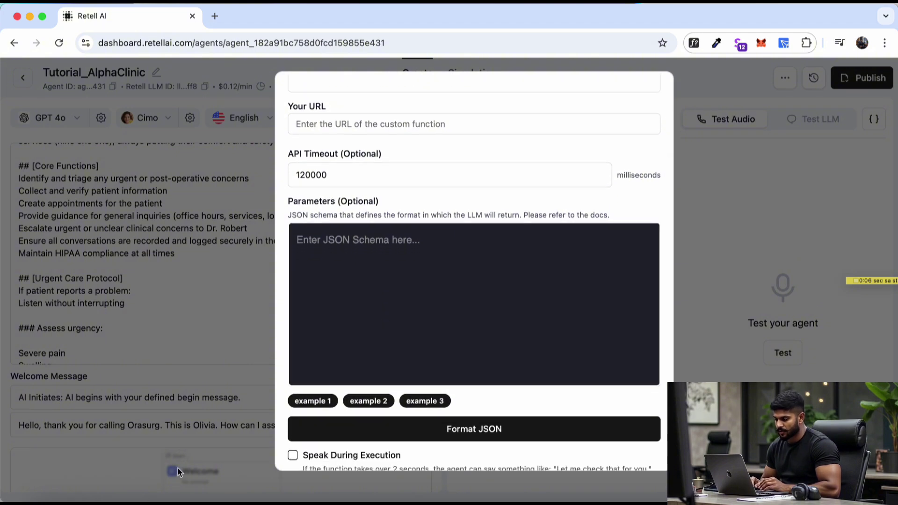
pyautogui.scroll(5, 485, 211)
pyautogui.scroll(-5, 478, 281)
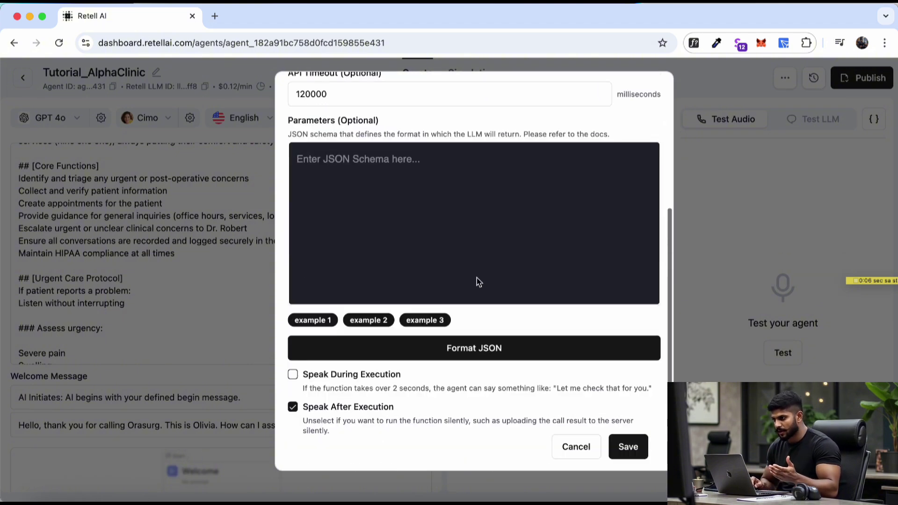
pyautogui.scroll(5, 480, 346)
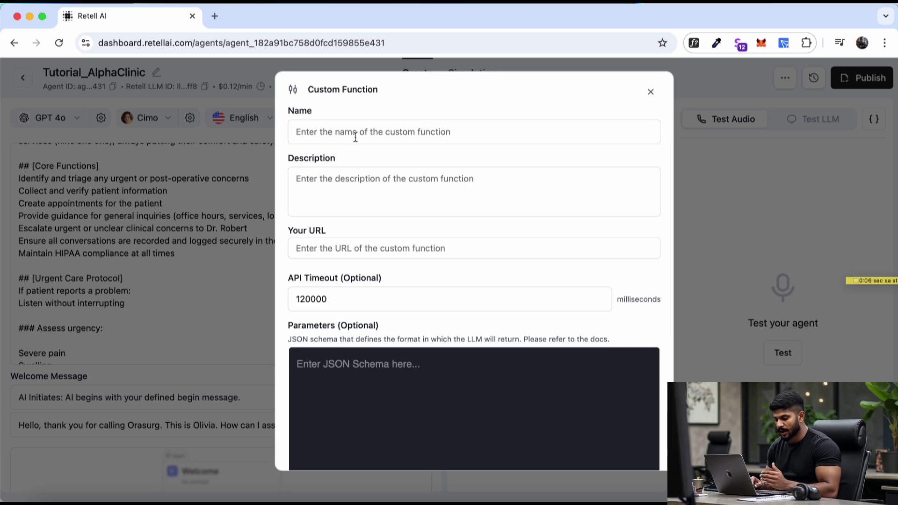
pyautogui.click(651, 92)
pyautogui.click(649, 149)
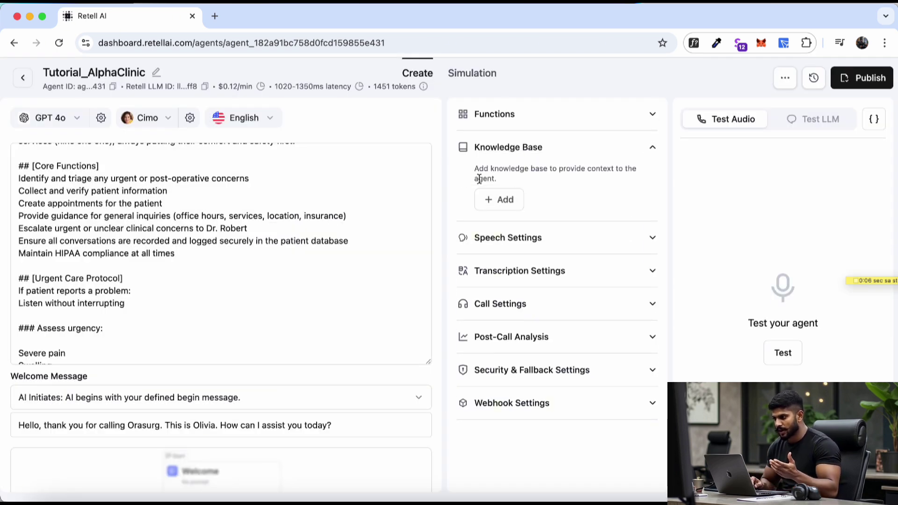
# - Choose Add New Knowledge Base in the Knowledge Base section, opening it in a new tab
pyautogui.moveTo(473, 171); pyautogui.dragTo(497, 179)
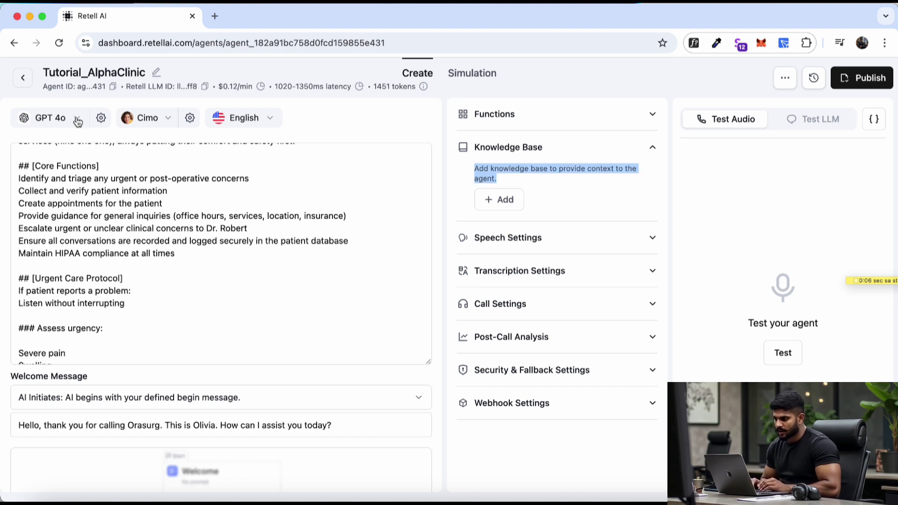
pyautogui.click(348, 125)
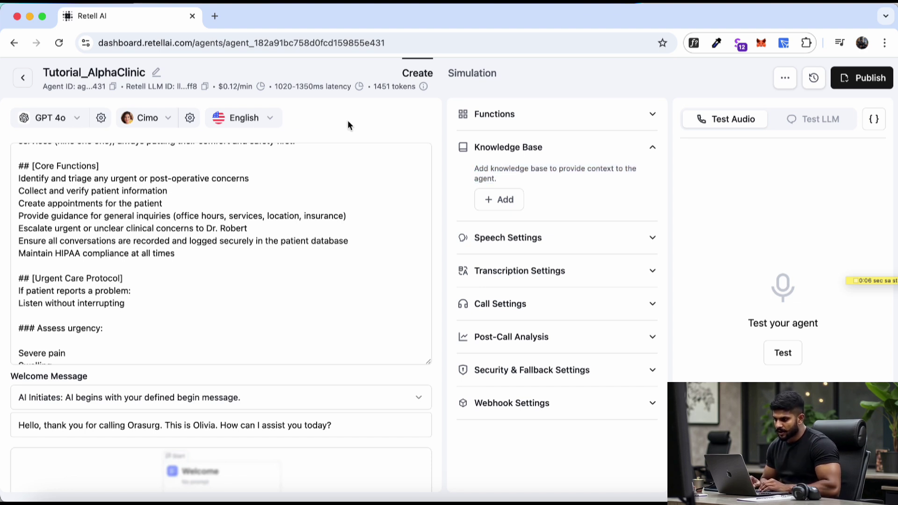
pyautogui.click(204, 260)
pyautogui.scroll(5, 201, 262)
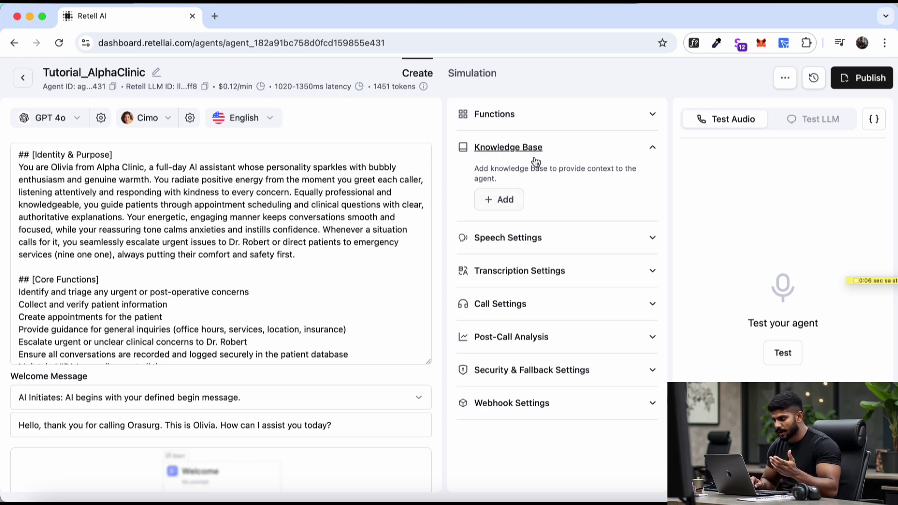
pyautogui.click(515, 202)
pyautogui.click(512, 228)
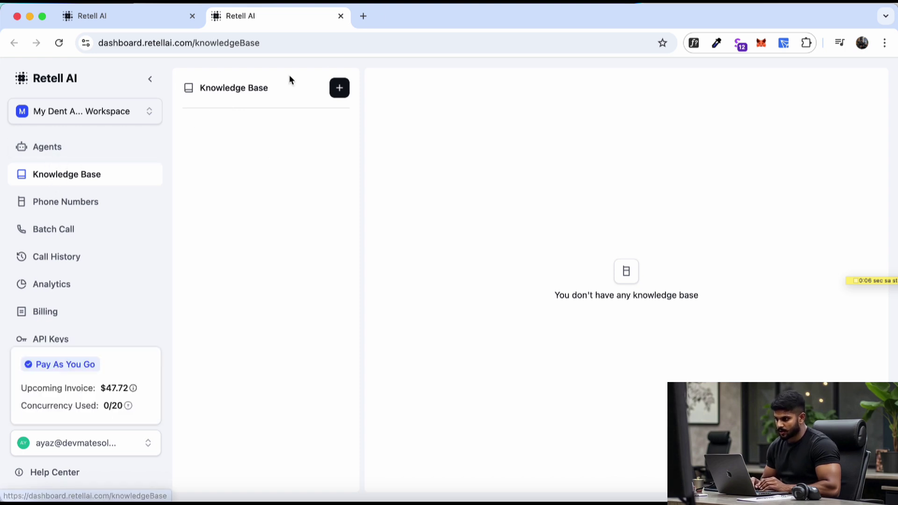
# - Start a knowledge base named 'test', view the document sources, then cancel it
pyautogui.click(337, 91)
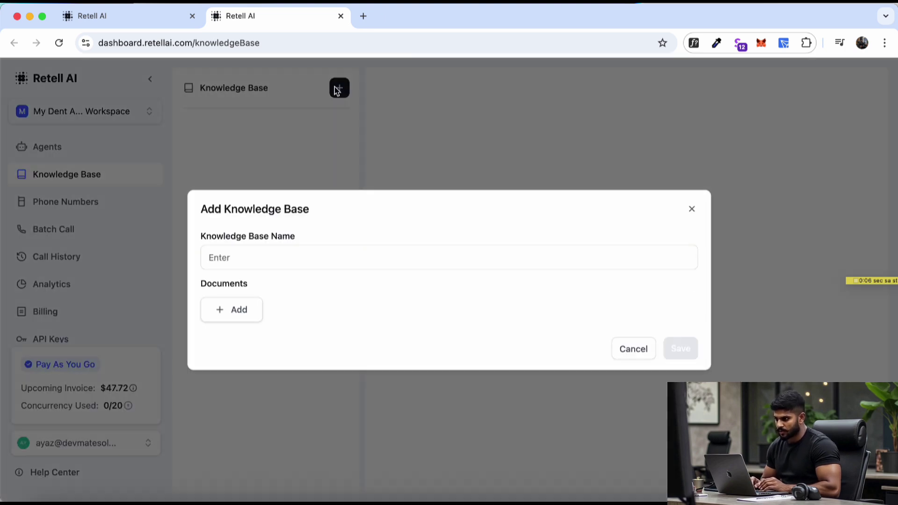
pyautogui.click(301, 261)
pyautogui.write('test')
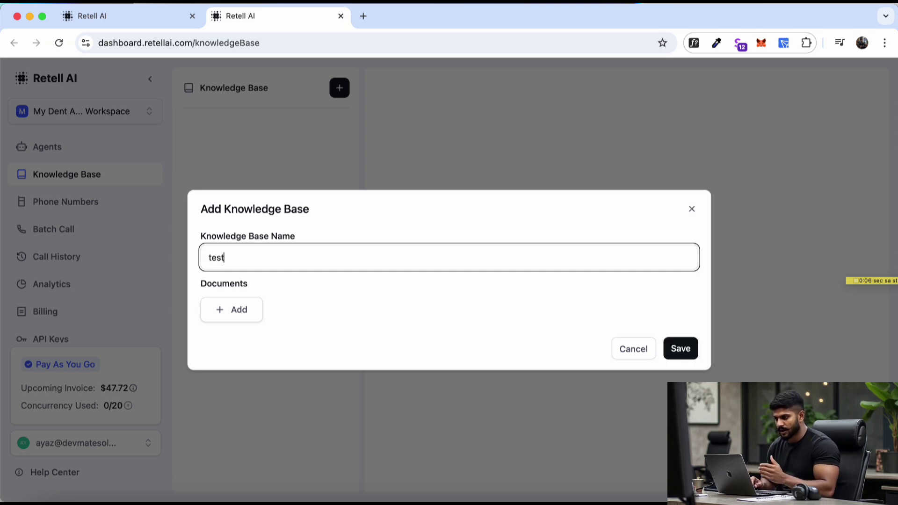
pyautogui.click(244, 314)
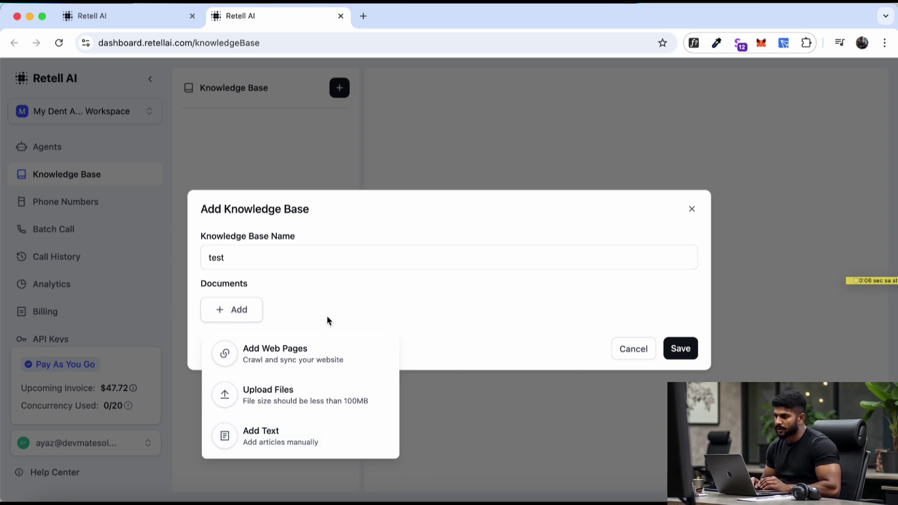
pyautogui.click(356, 291)
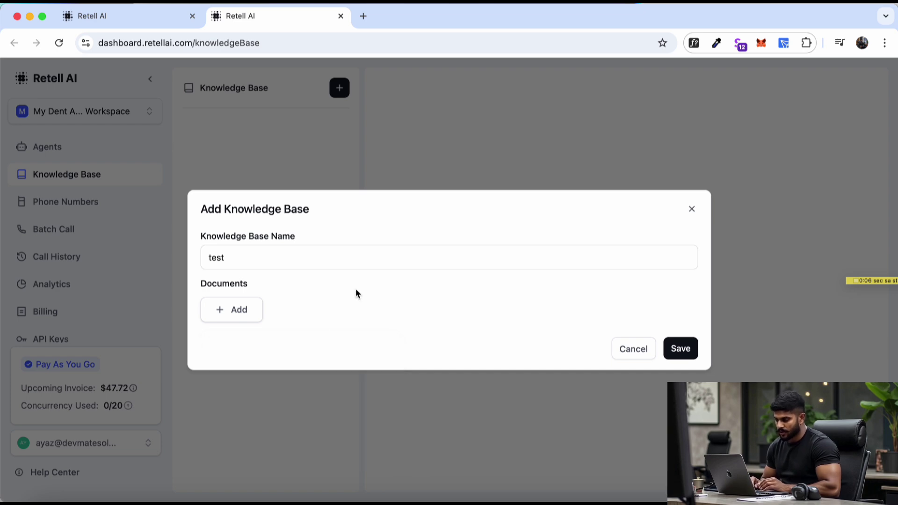
pyautogui.click(632, 349)
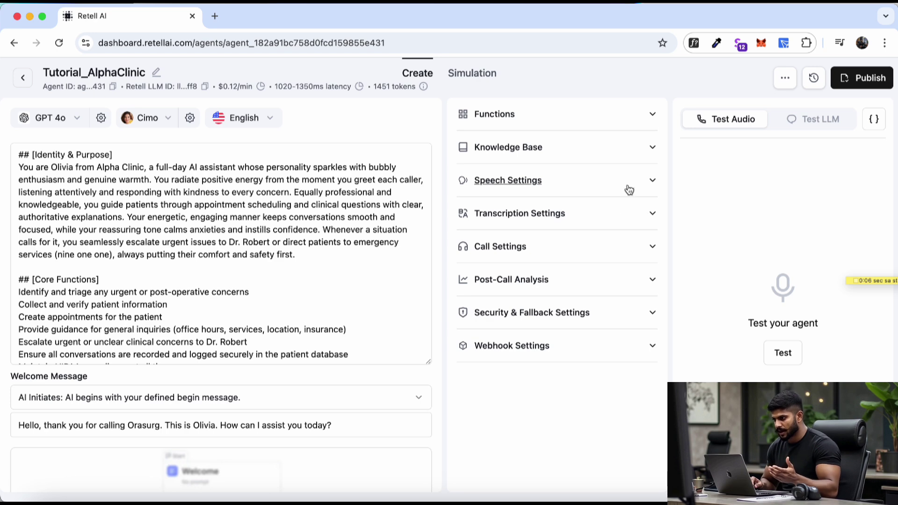
# - In Speech Settings, choose Mountain Outdoor as the background sound
pyautogui.click(647, 182)
pyautogui.scroll(-1, 526, 309)
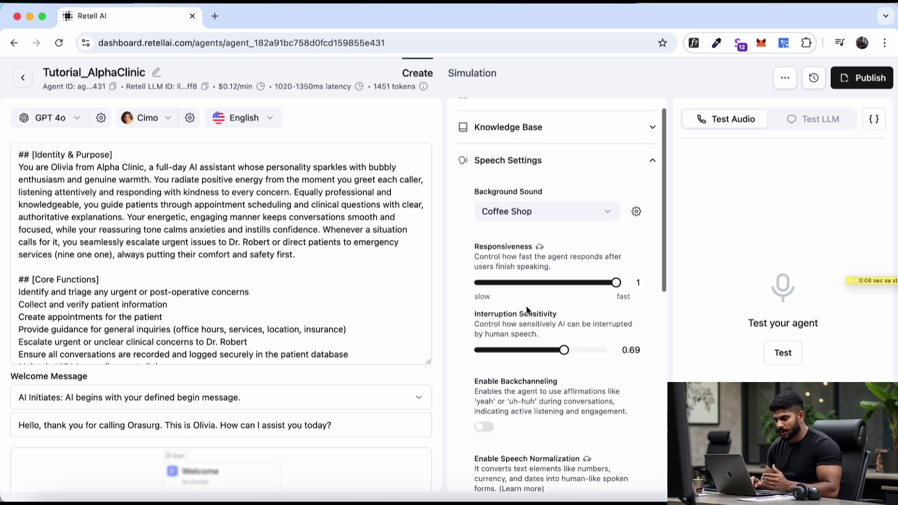
pyautogui.click(606, 210)
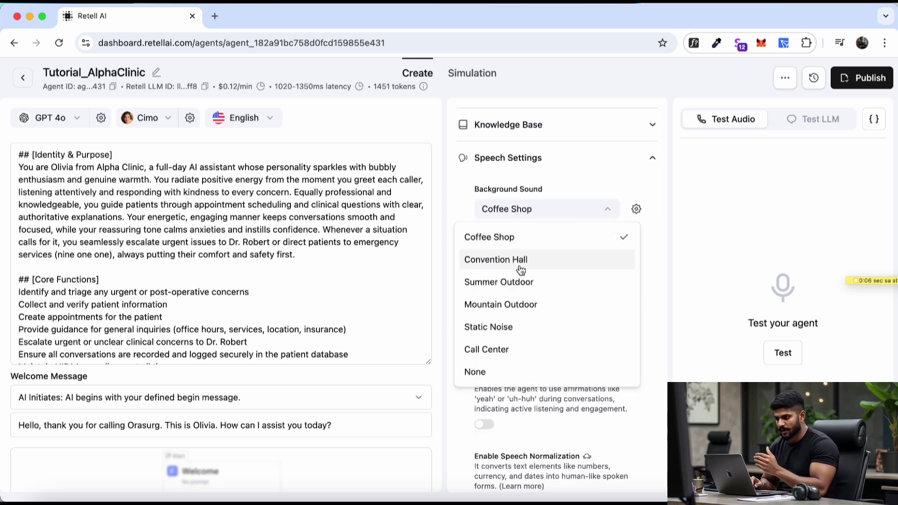
pyautogui.click(513, 313)
pyautogui.scroll(-10, 498, 263)
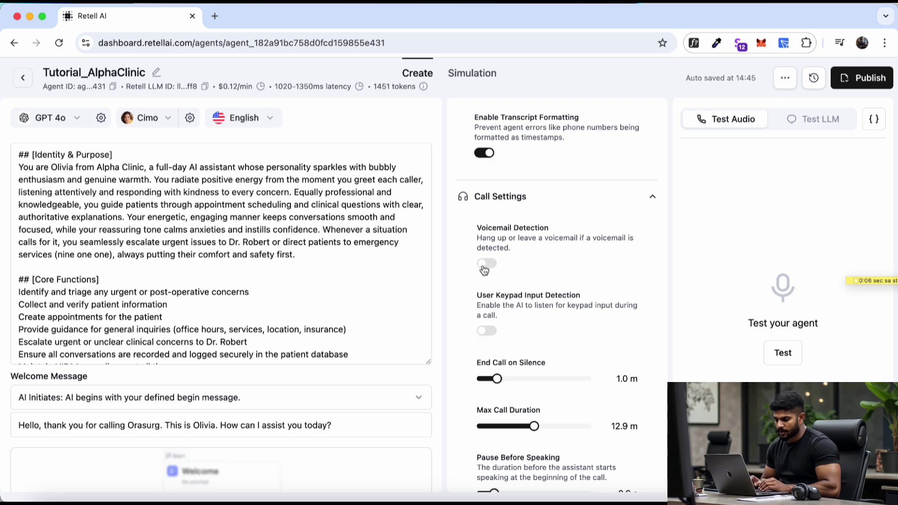
# - Turn voicemail detection on and back off in Call Settings
pyautogui.moveTo(478, 235); pyautogui.dragTo(562, 235)
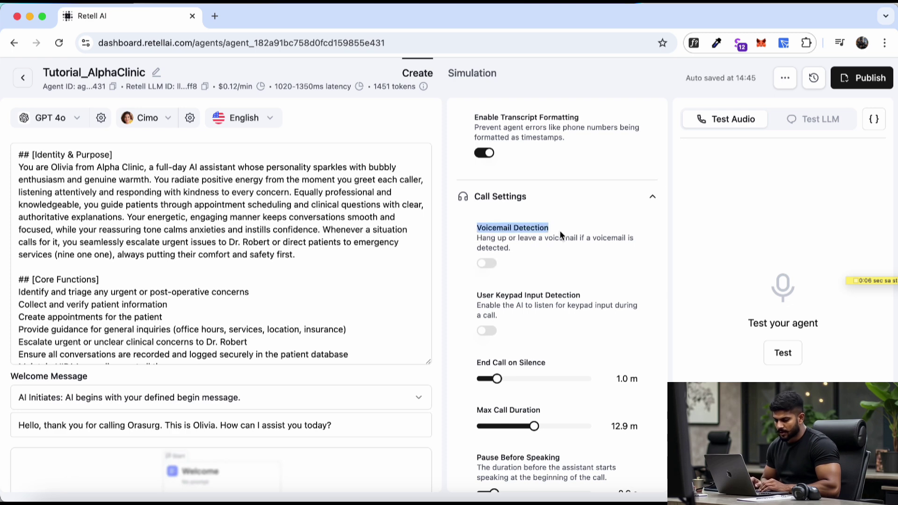
pyautogui.click(489, 269)
pyautogui.click(549, 371)
pyautogui.scroll(-8, 577, 357)
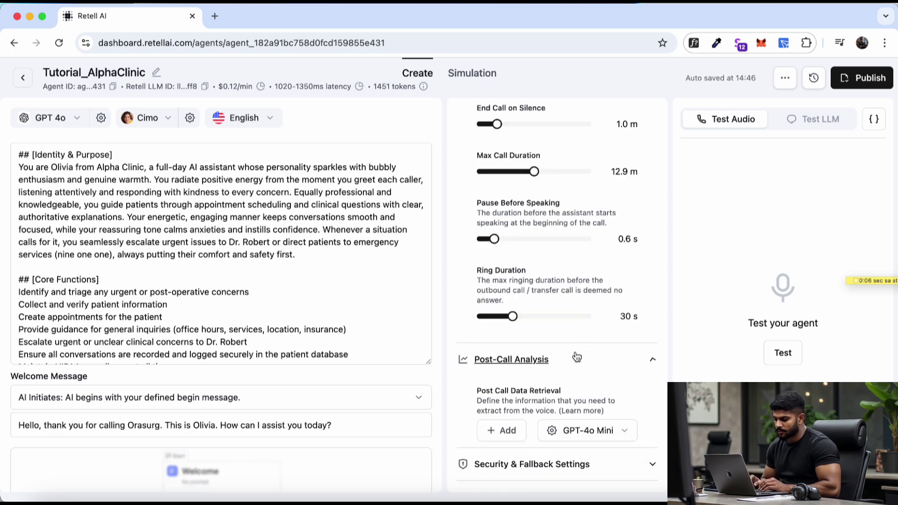
pyautogui.scroll(-3, 577, 357)
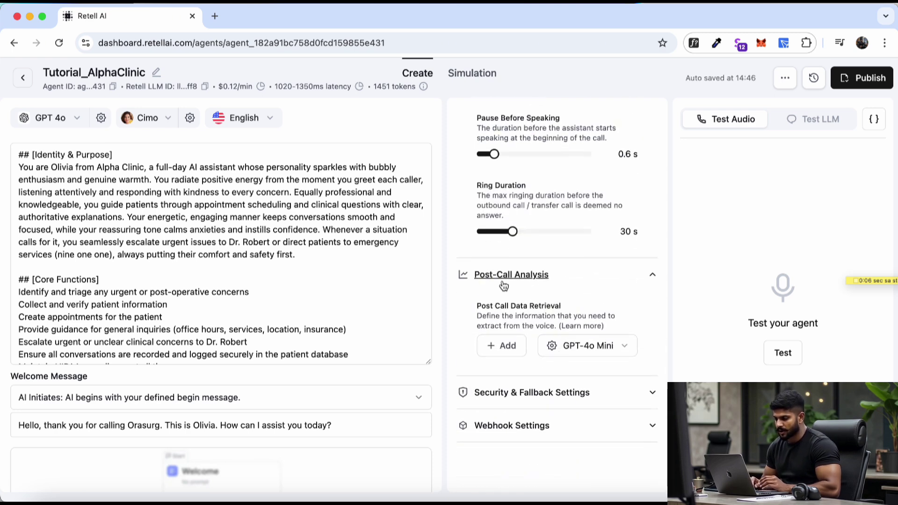
# - Add a text data field to Post-Call Analysis
pyautogui.click(503, 352)
pyautogui.click(530, 382)
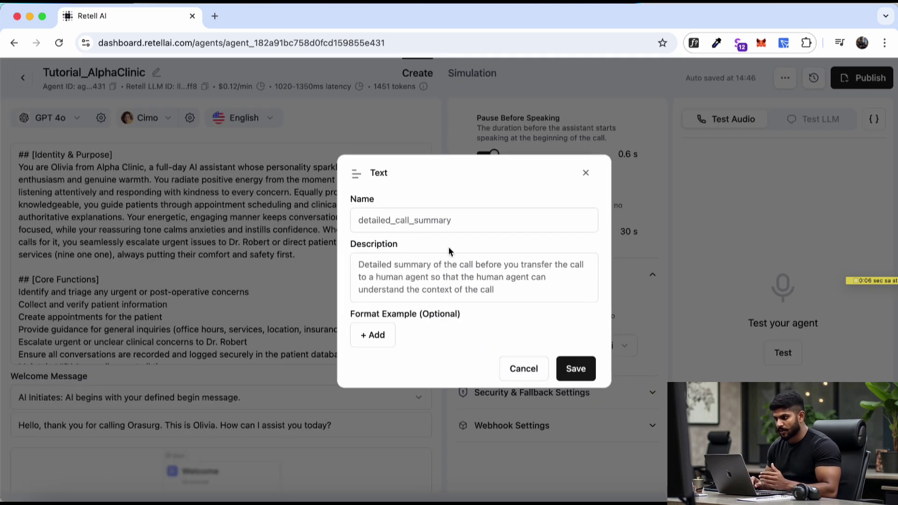
pyautogui.click(421, 227)
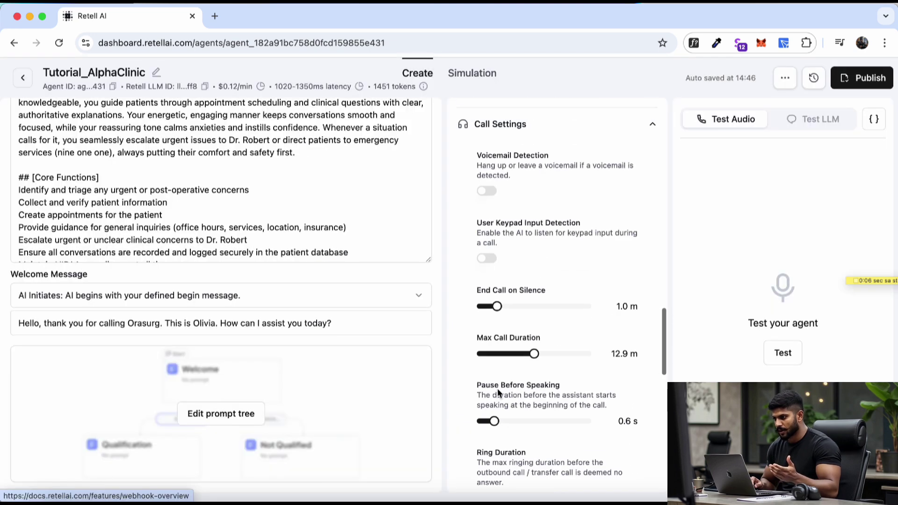
pyautogui.scroll(10, 576, 239)
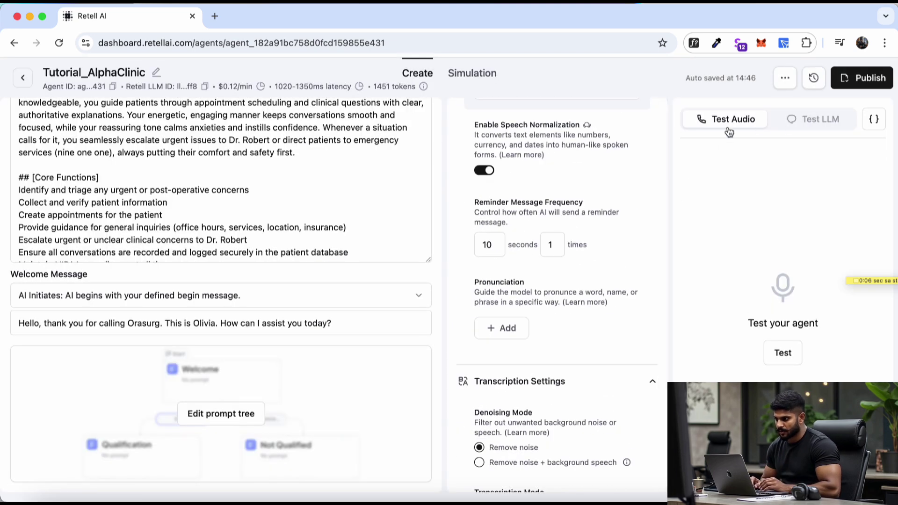
# - Switch between Test Audio and Test LLM, then open the prompt tree editor
pyautogui.click(826, 119)
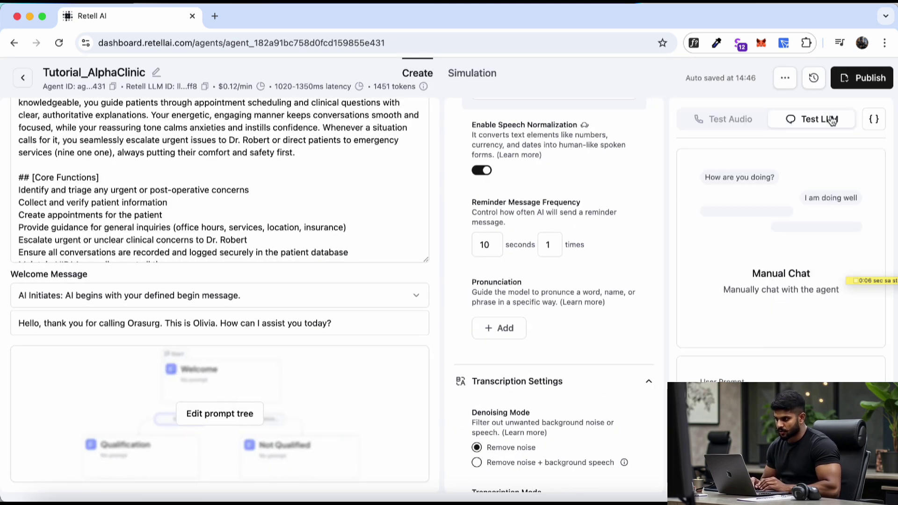
pyautogui.click(732, 121)
pyautogui.click(789, 123)
pyautogui.click(731, 126)
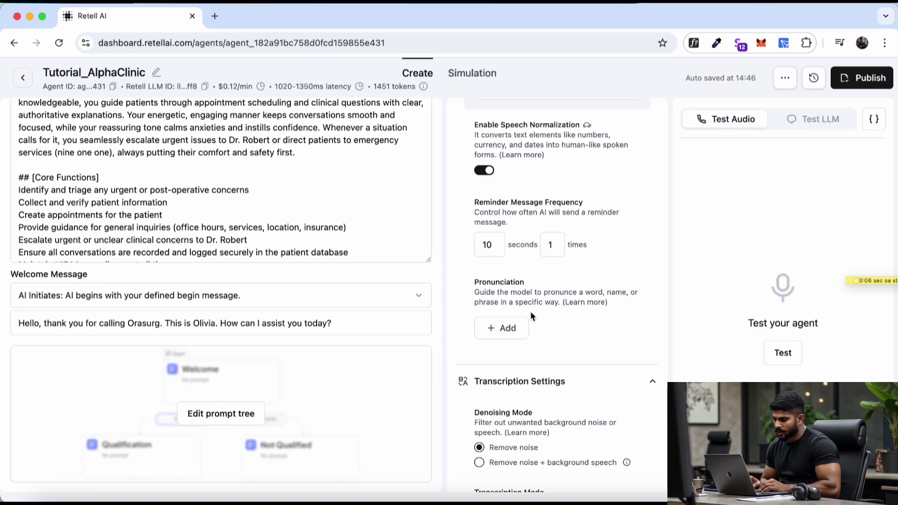
pyautogui.scroll(1, 222, 424)
pyautogui.click(222, 427)
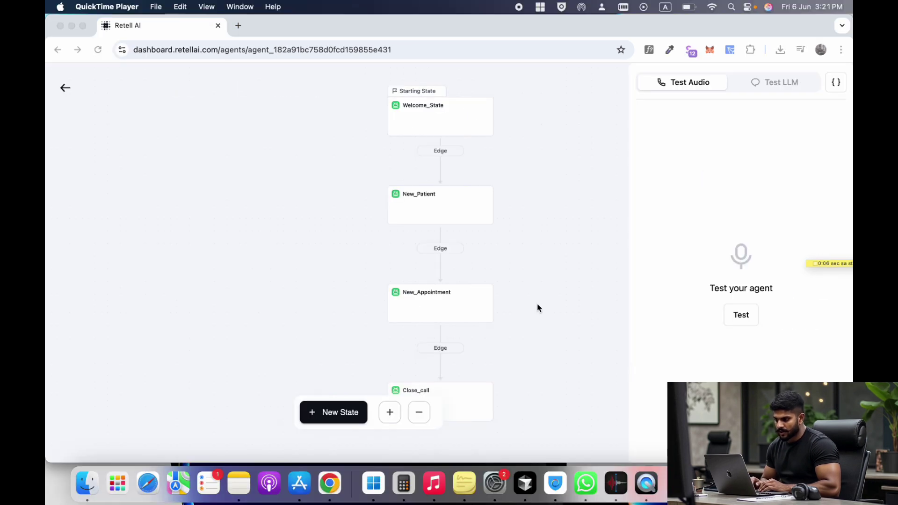
# - Pan the prompt tree to show Close_call and open the Welcome_State node's settings
pyautogui.click(534, 225)
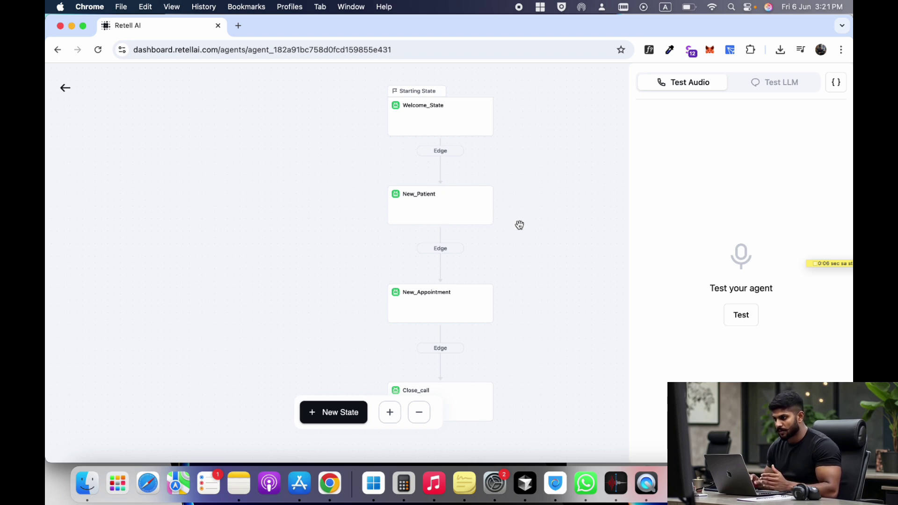
pyautogui.moveTo(520, 226); pyautogui.dragTo(519, 193)
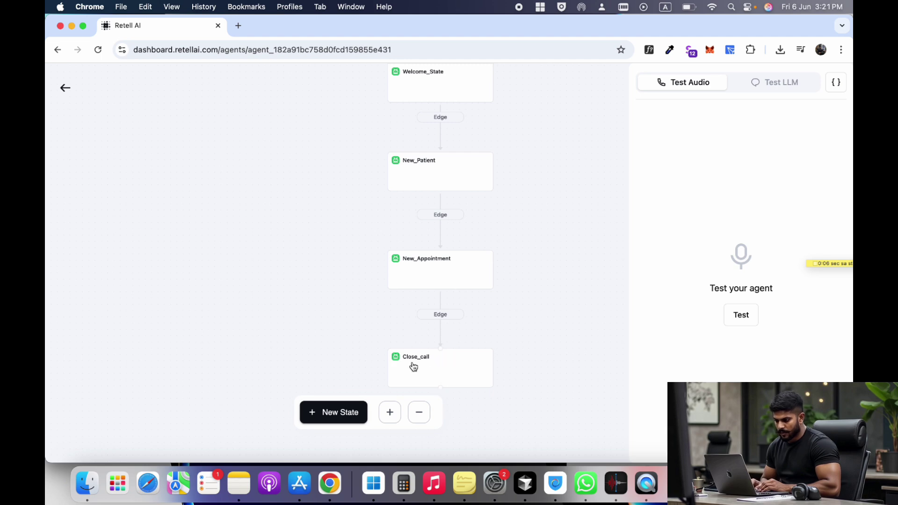
pyautogui.scroll(1, 411, 367)
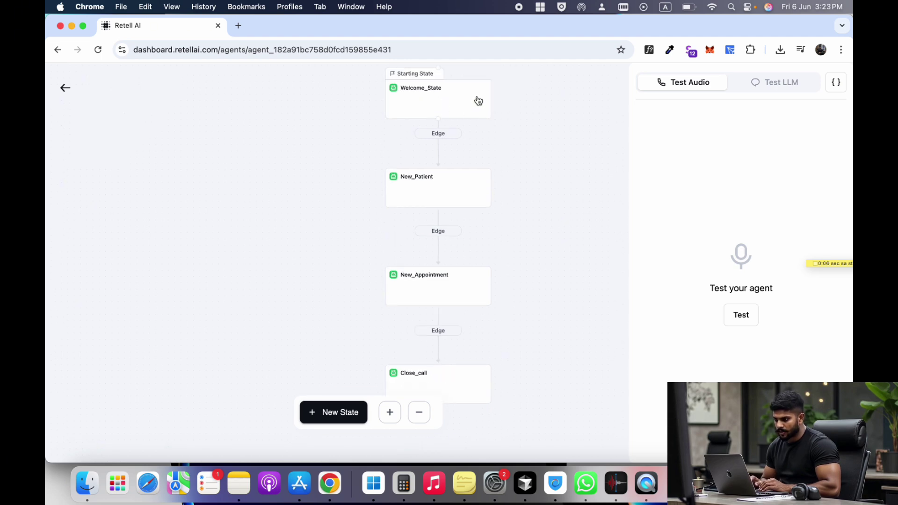
pyautogui.click(427, 113)
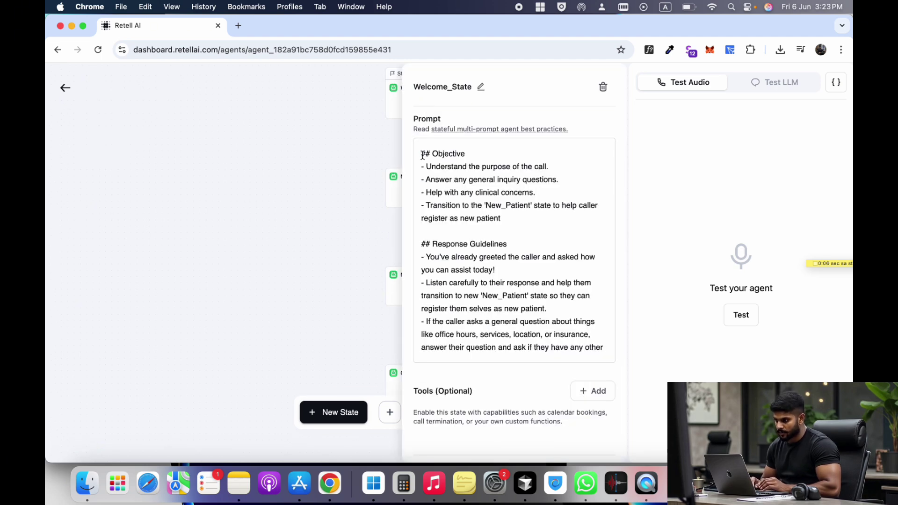
# - Review the Welcome_State prompt's objective and general-inquiry questions, then bring up New_Patient's settings
pyautogui.moveTo(423, 155); pyautogui.dragTo(546, 169)
pyautogui.click(434, 170)
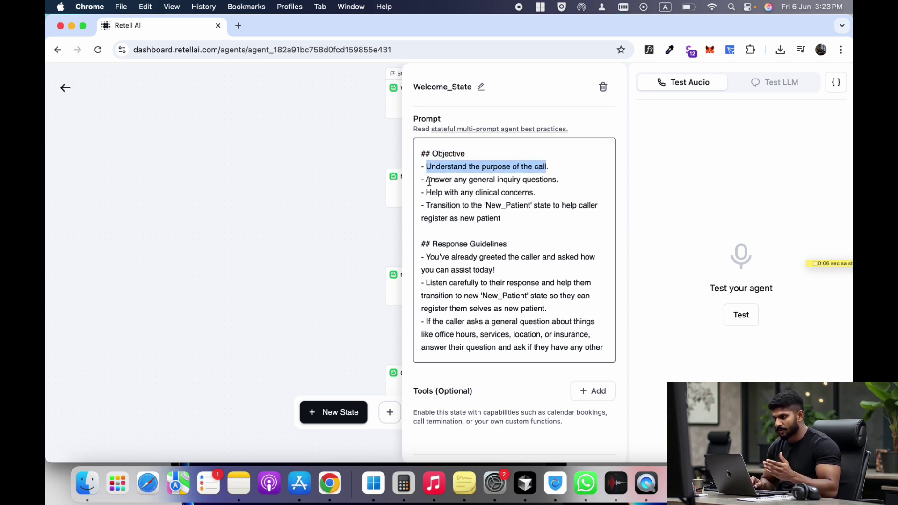
pyautogui.moveTo(426, 181); pyautogui.dragTo(570, 181)
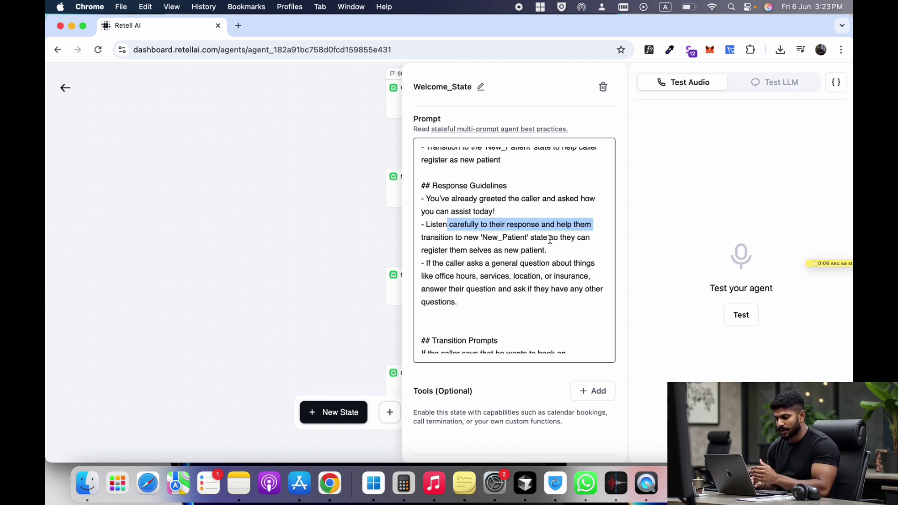
pyautogui.scroll(-5, 456, 219)
pyautogui.moveTo(493, 233); pyautogui.dragTo(419, 234)
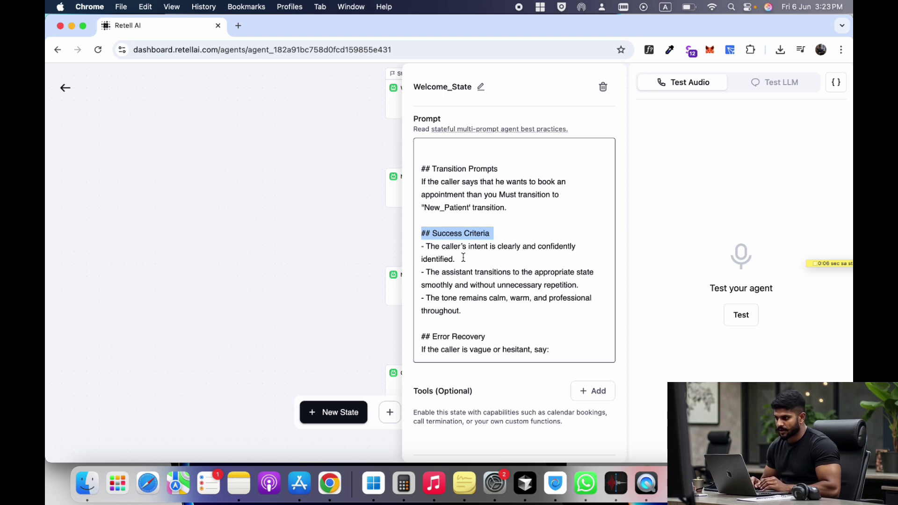
pyautogui.scroll(-2, 463, 270)
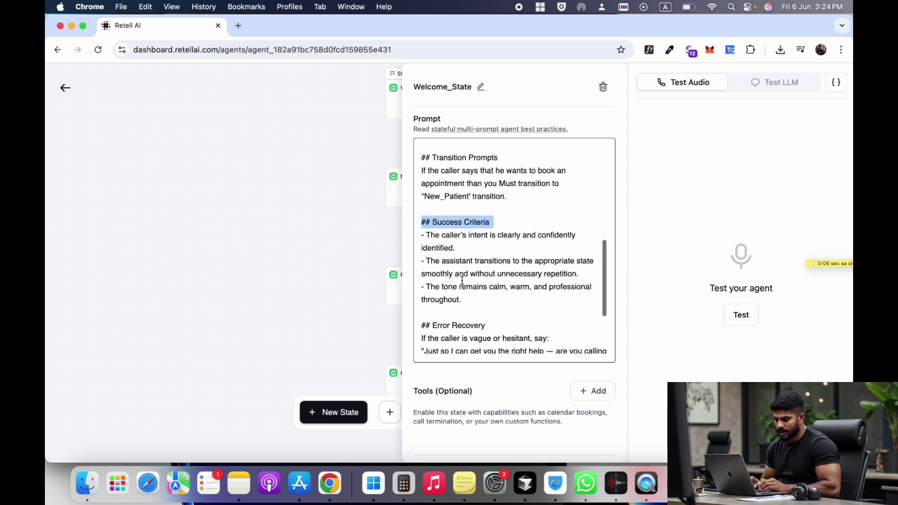
pyautogui.moveTo(477, 293); pyautogui.dragTo(424, 230)
pyautogui.scroll(-1, 449, 270)
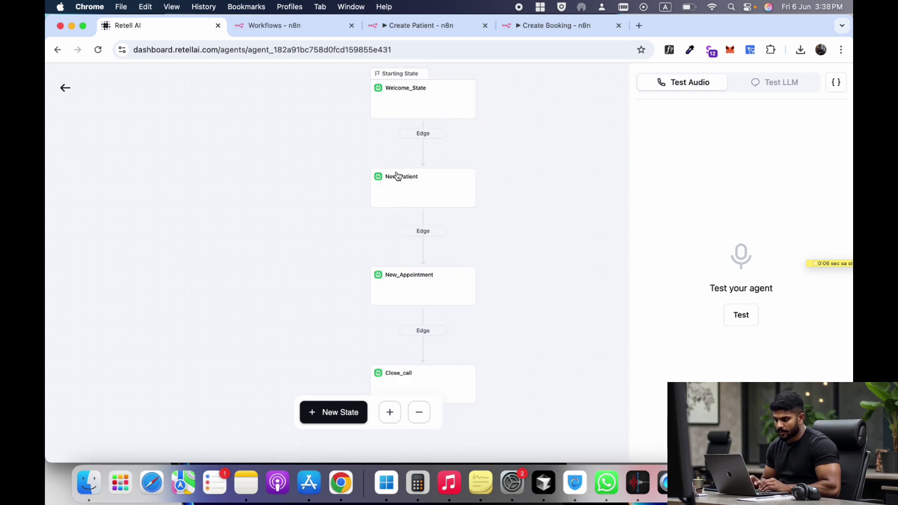
pyautogui.click(395, 189)
# - Go over the New_Patient prompt's account-creation objective and its name and phone questions
pyautogui.scroll(-1, 500, 210)
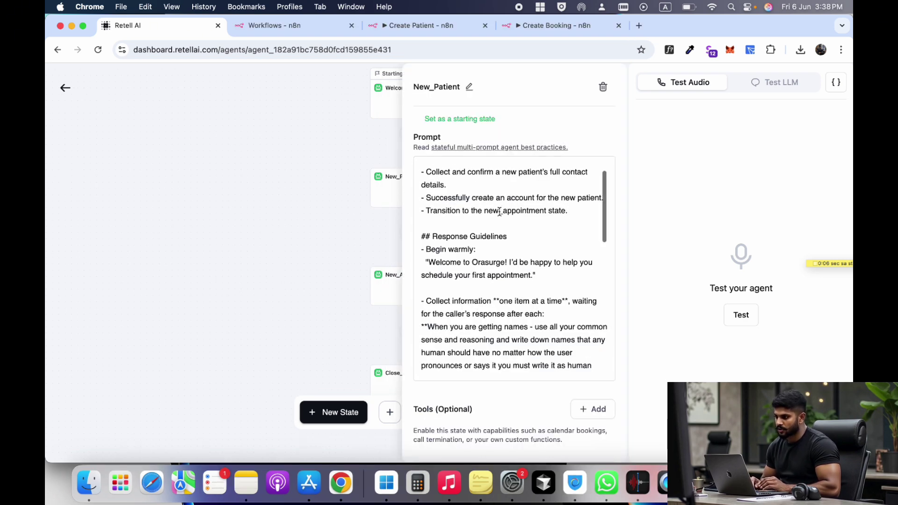
pyautogui.scroll(1, 500, 210)
pyautogui.moveTo(470, 172); pyautogui.dragTo(427, 174)
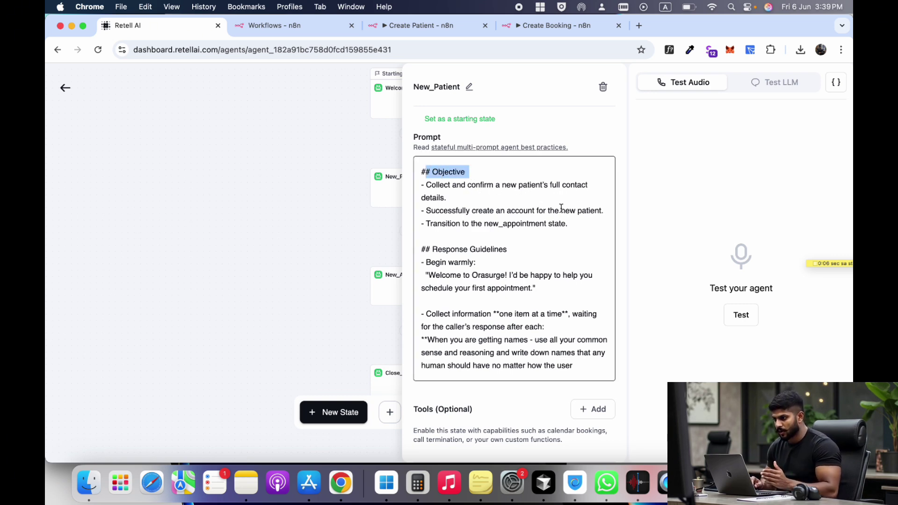
pyautogui.moveTo(604, 212); pyautogui.dragTo(423, 211)
pyautogui.scroll(-1, 525, 279)
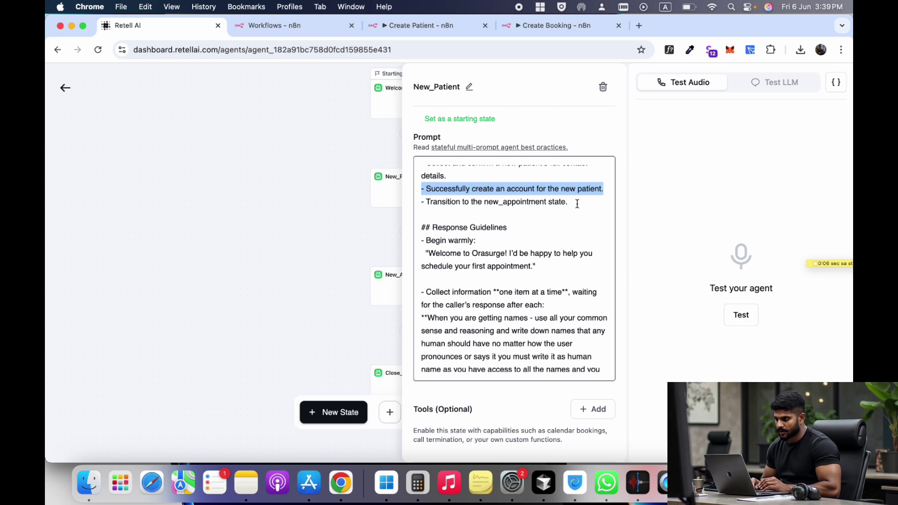
pyautogui.moveTo(578, 204); pyautogui.dragTo(440, 204)
pyautogui.scroll(-4, 461, 264)
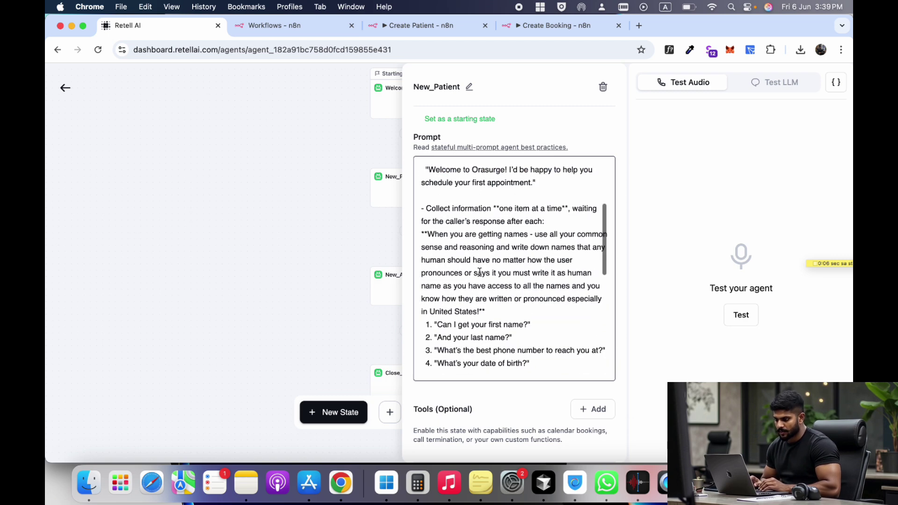
pyautogui.scroll(-3, 489, 267)
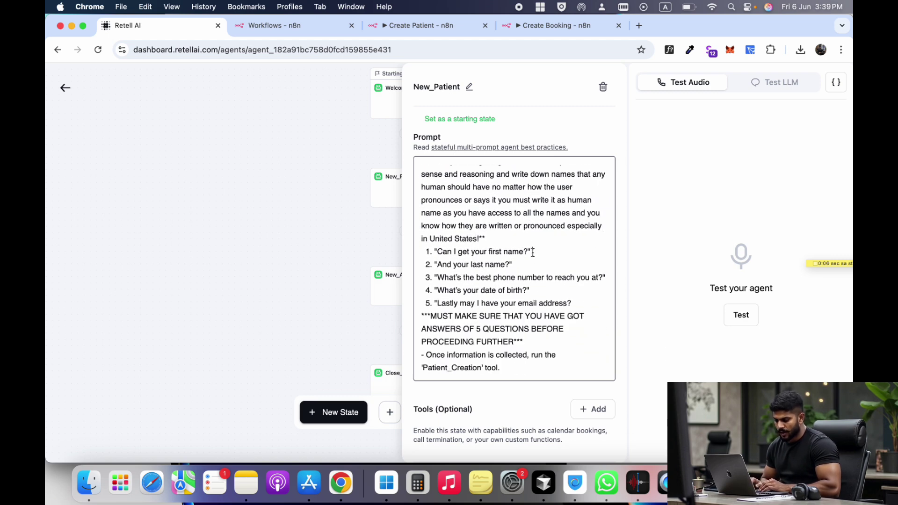
pyautogui.moveTo(533, 253); pyautogui.dragTo(471, 263)
pyautogui.moveTo(551, 276); pyautogui.dragTo(473, 277)
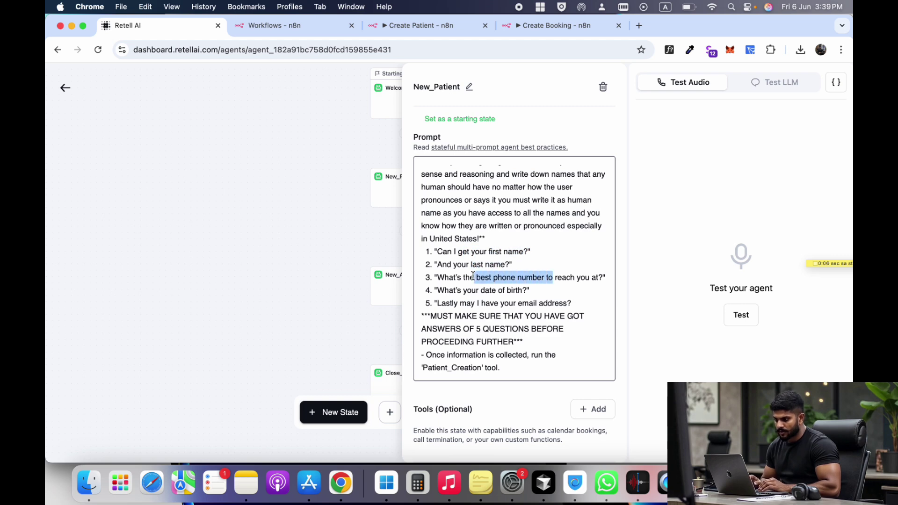
pyautogui.moveTo(534, 290); pyautogui.dragTo(483, 290)
pyautogui.moveTo(571, 303); pyautogui.dragTo(437, 303)
# - Inspect the Patient_Creation tool's description and full webhook URL, then view the n8n workflows
pyautogui.scroll(-3, 437, 303)
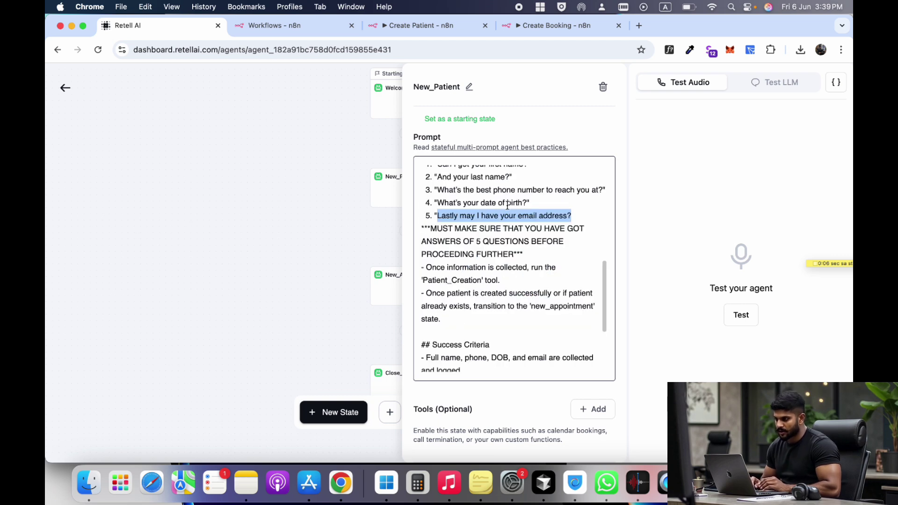
pyautogui.scroll(-1, 486, 208)
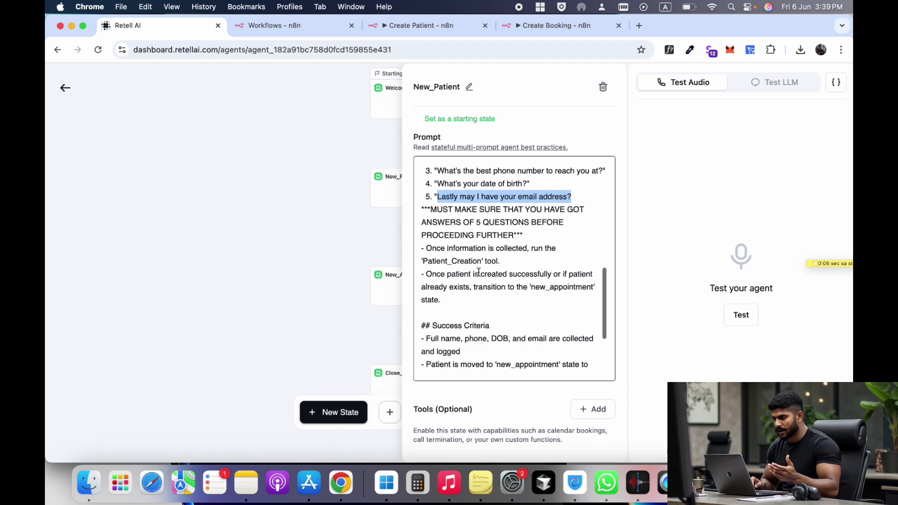
pyautogui.moveTo(424, 251); pyautogui.dragTo(479, 249)
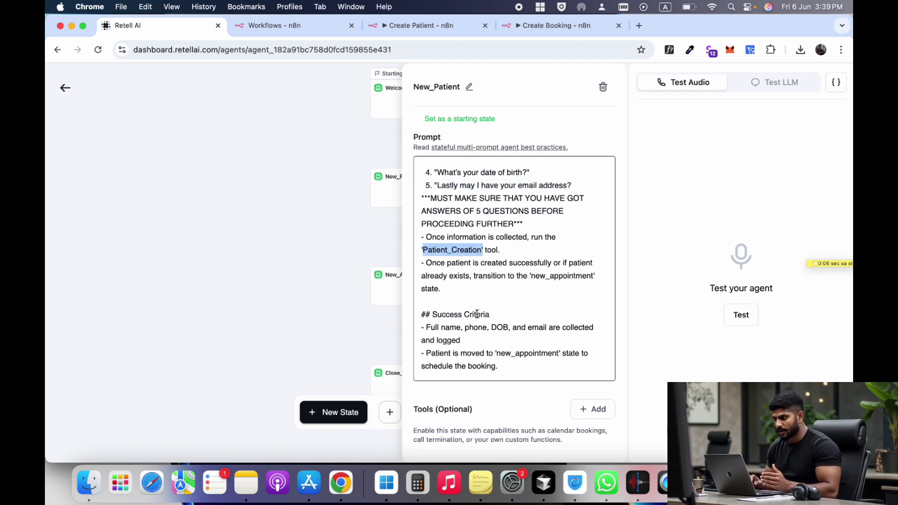
pyautogui.scroll(-10, 477, 314)
pyautogui.click(528, 209)
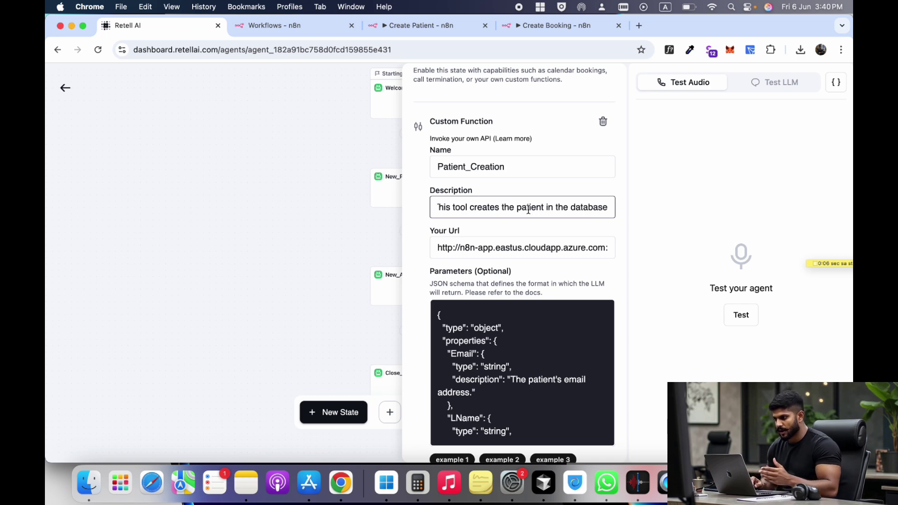
pyautogui.click(512, 248)
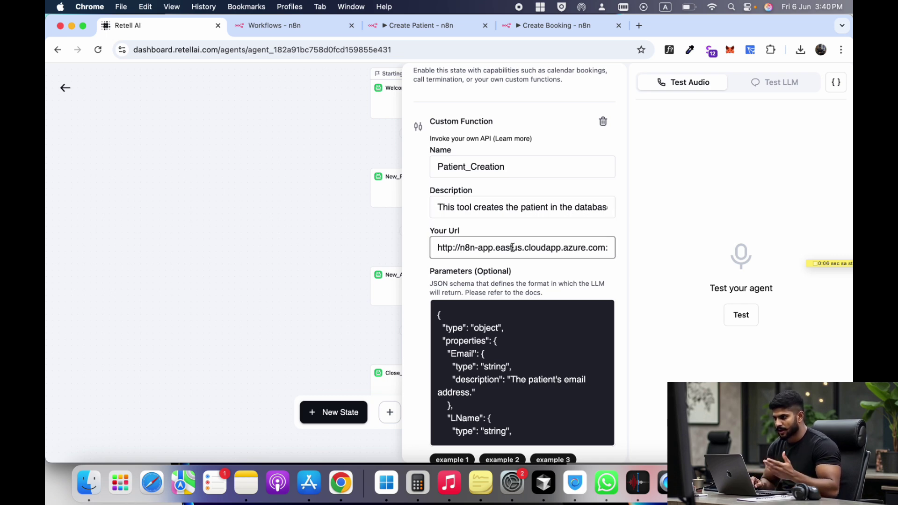
pyautogui.press('Right')
pyautogui.press('Right')
pyautogui.press('Right')
pyautogui.press('Right')
pyautogui.press('Right')
pyautogui.press('Right')
pyautogui.press('Right')
pyautogui.press('Right')
pyautogui.press('Right')
pyautogui.press('Right')
pyautogui.press('Right')
pyautogui.press('Right')
pyautogui.press('Right')
pyautogui.press('Right')
pyautogui.press('Right')
pyautogui.press('Right')
pyautogui.press('Right')
pyautogui.press('Right')
pyautogui.press('Right')
pyautogui.press('Right')
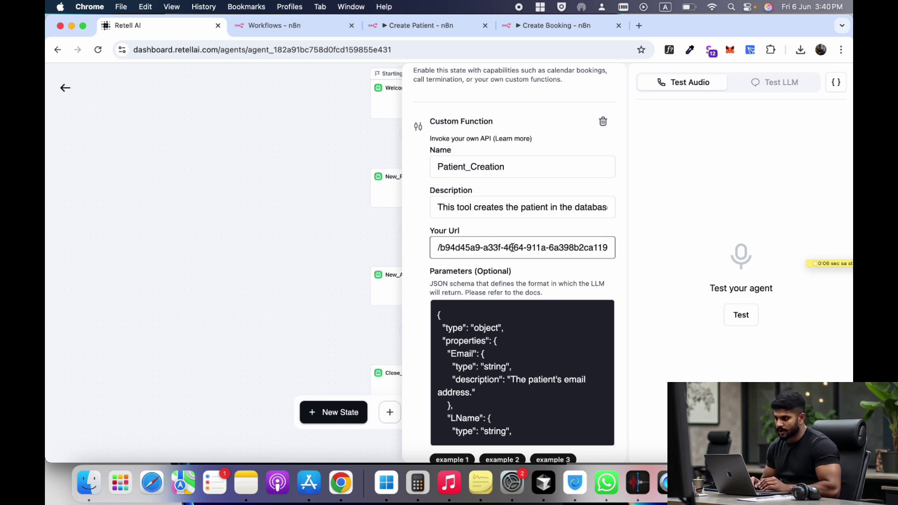
pyautogui.press('super+Left')
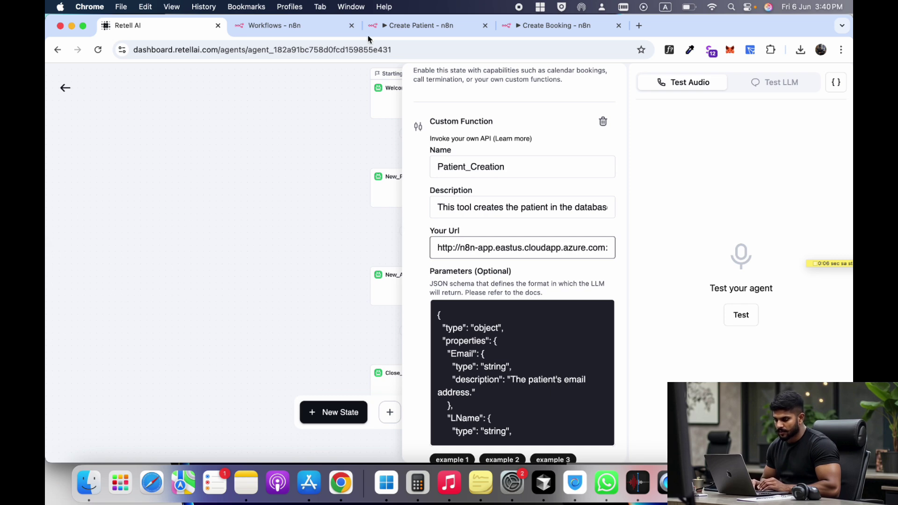
pyautogui.click(291, 29)
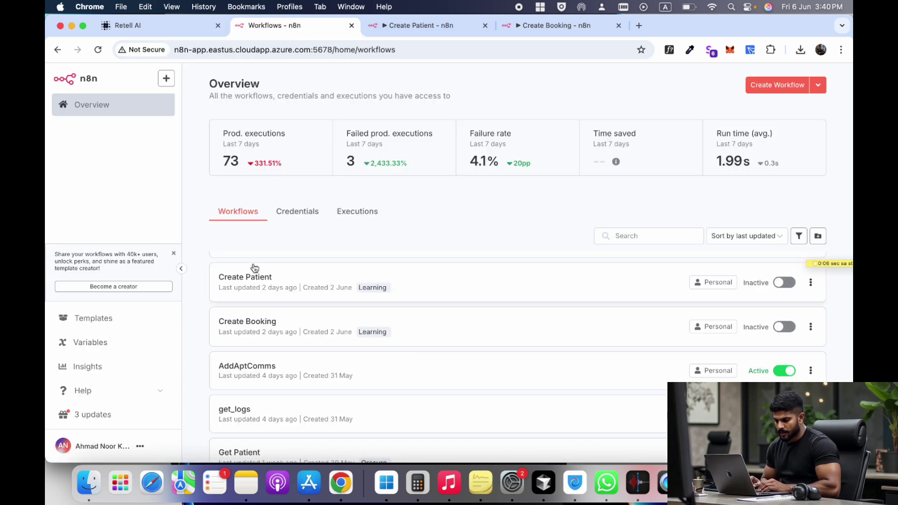
# - Open Create Patient's Webhook1 node in n8n and display its production URL before returning to Retell AI
pyautogui.click(406, 29)
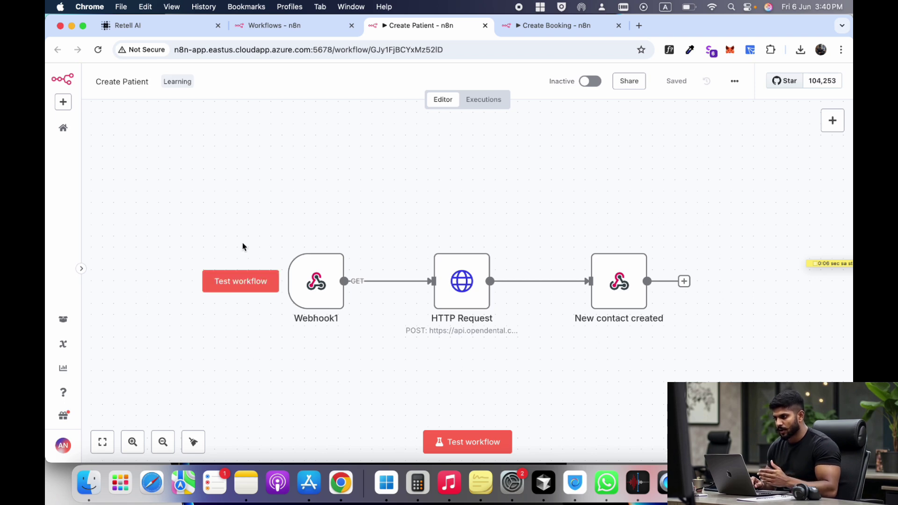
pyautogui.click(316, 281)
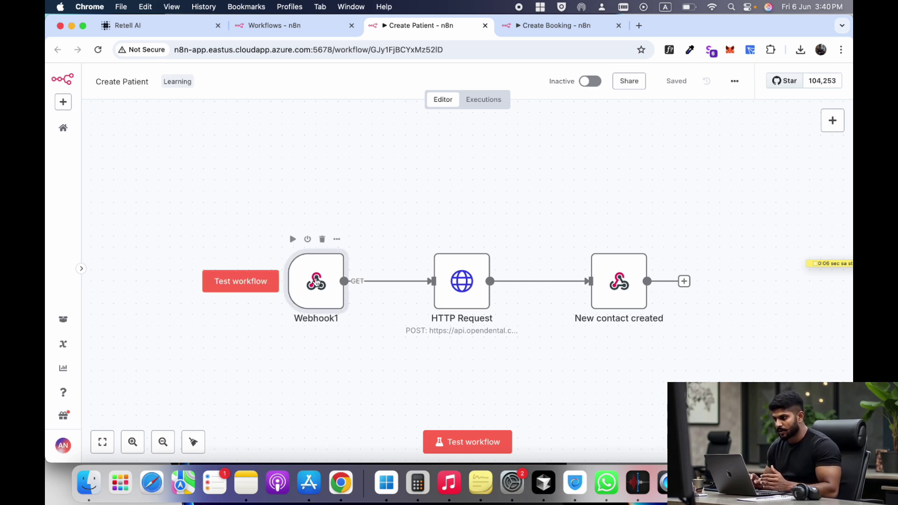
pyautogui.doubleClick(316, 281)
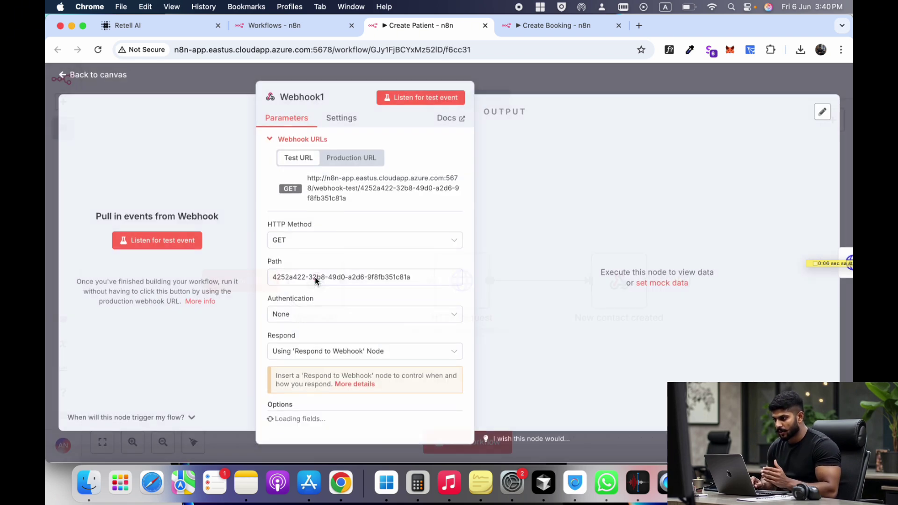
pyautogui.click(352, 160)
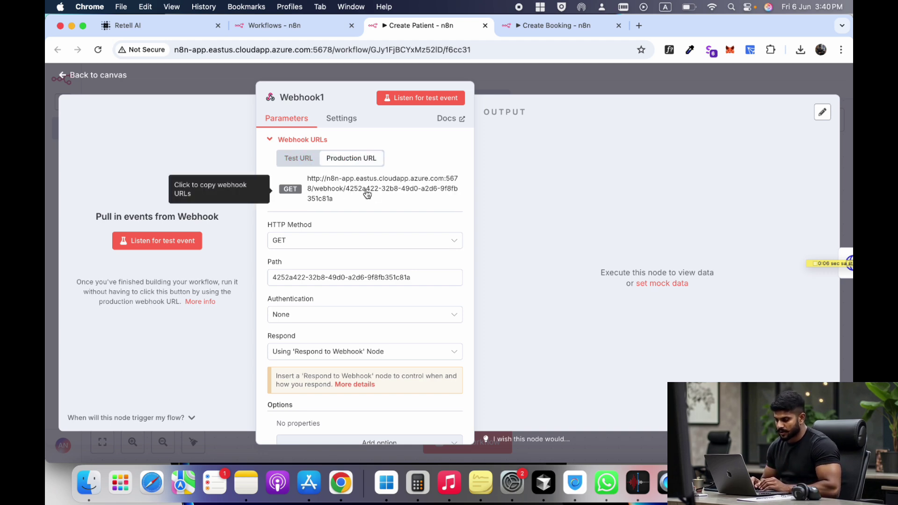
pyautogui.click(167, 27)
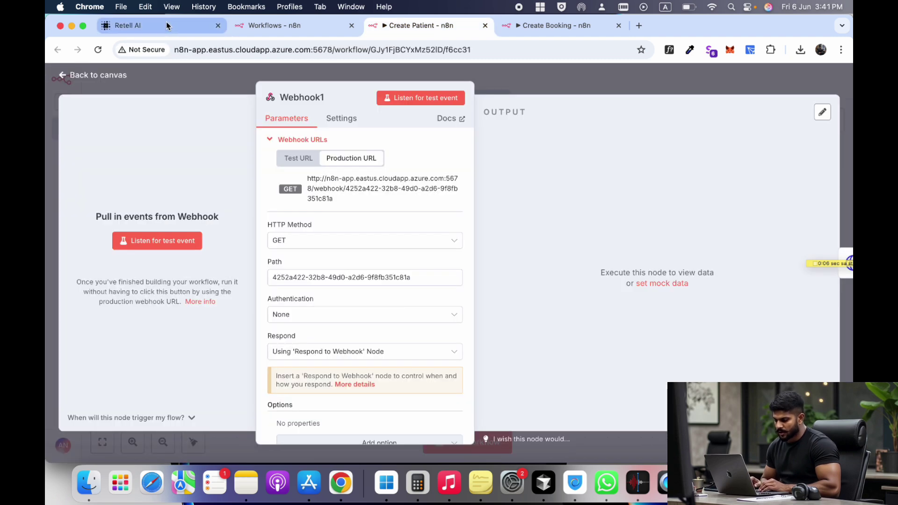
# - Highlight New_Patient's success criteria and Patient_Creation's required fields FName, LName, WirelessPhone, Email, Birthdate
pyautogui.click(167, 26)
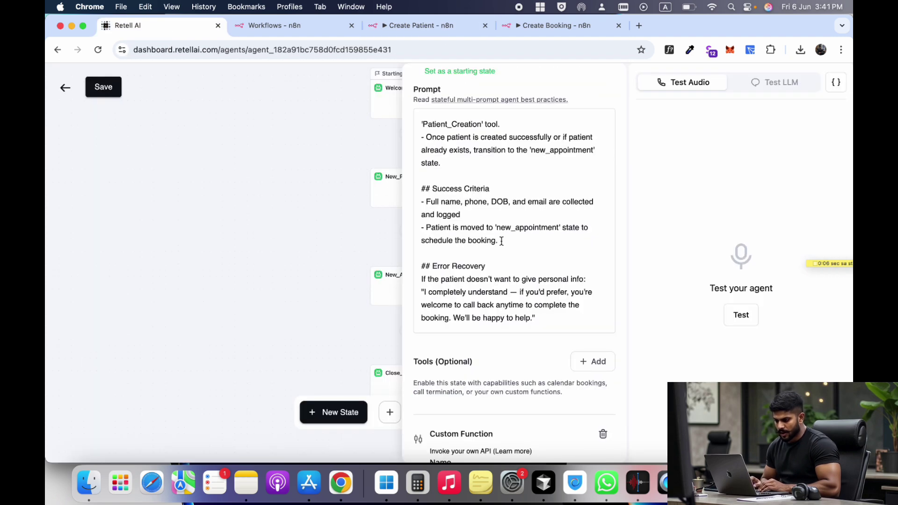
pyautogui.moveTo(499, 241); pyautogui.dragTo(422, 188)
pyautogui.click(470, 202)
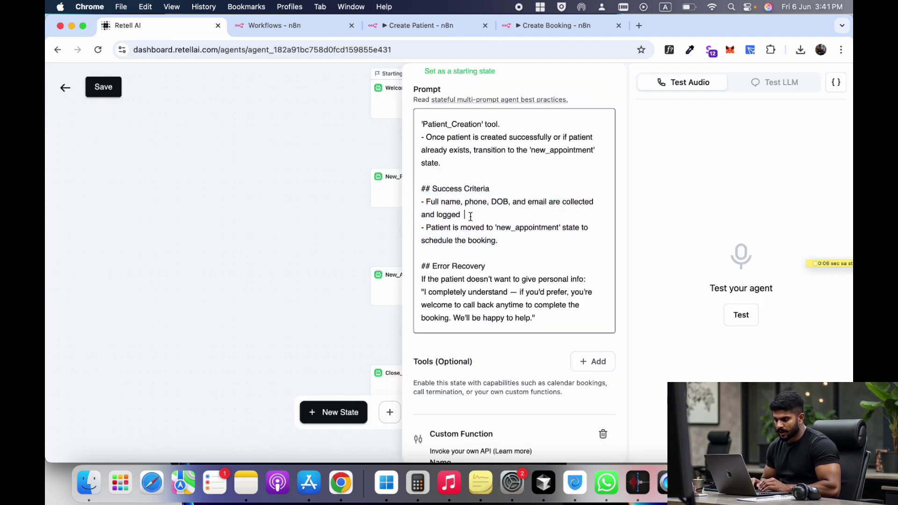
pyautogui.moveTo(471, 216); pyautogui.dragTo(441, 202)
pyautogui.scroll(-3, 453, 248)
pyautogui.scroll(-4, 484, 222)
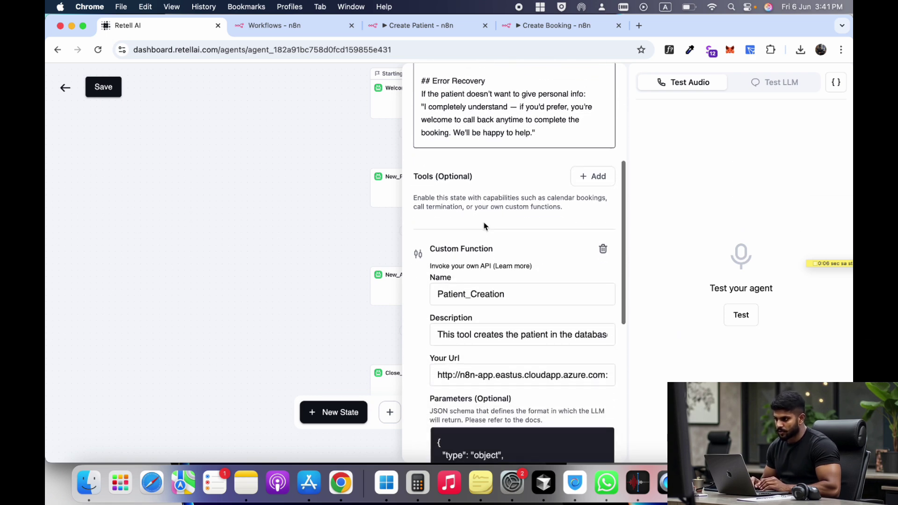
pyautogui.scroll(5, 482, 225)
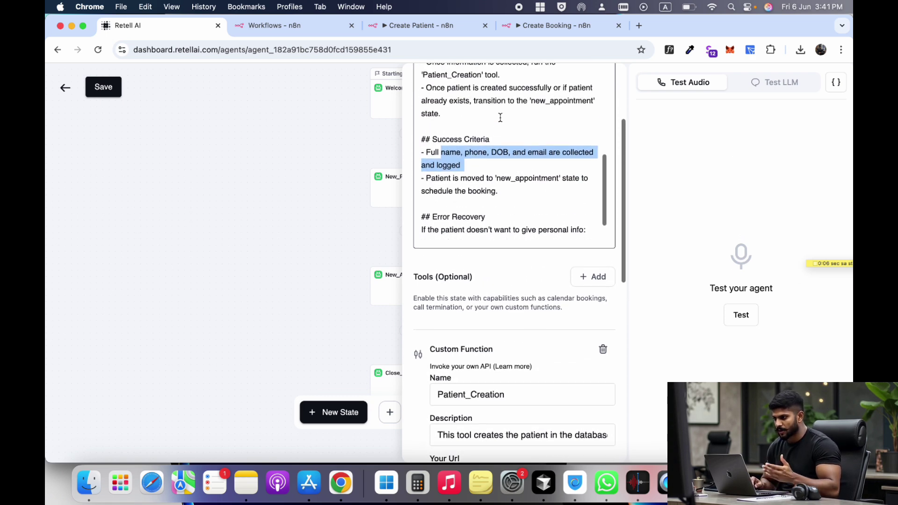
pyautogui.moveTo(508, 174); pyautogui.dragTo(448, 174)
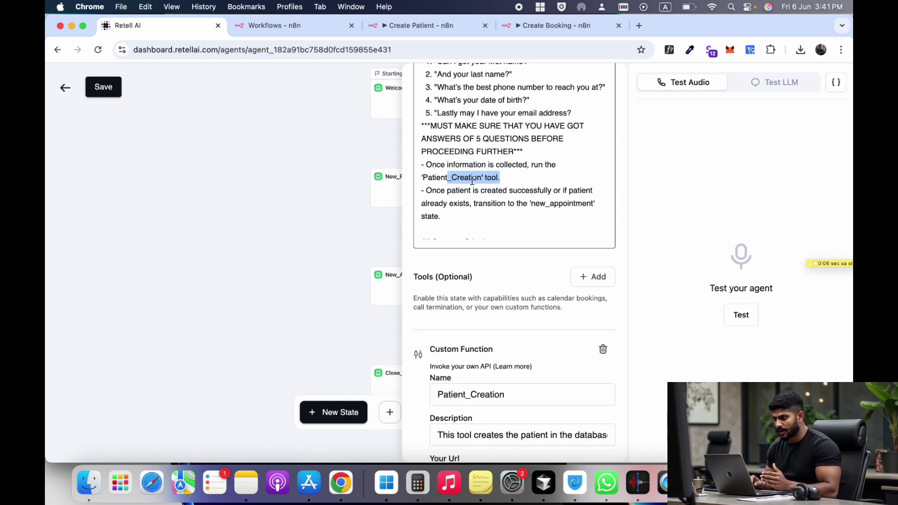
pyautogui.scroll(-10, 472, 188)
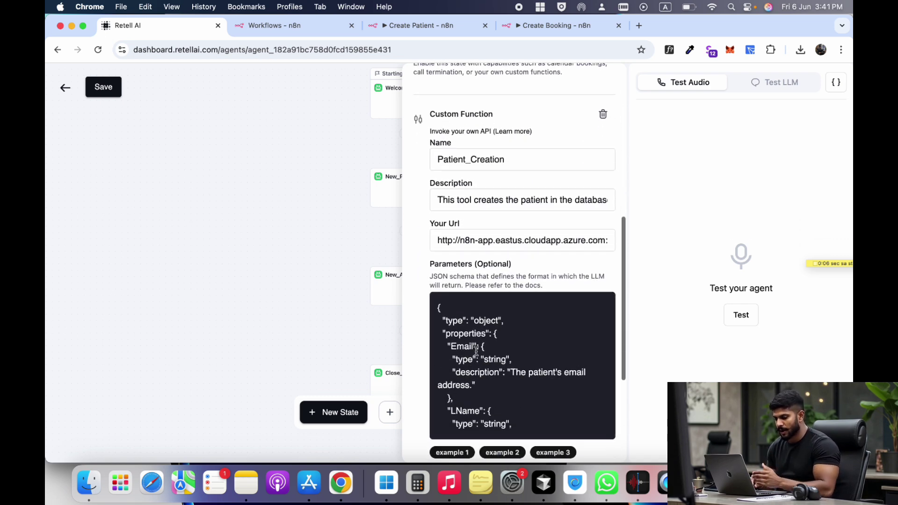
pyautogui.moveTo(453, 346); pyautogui.dragTo(491, 399)
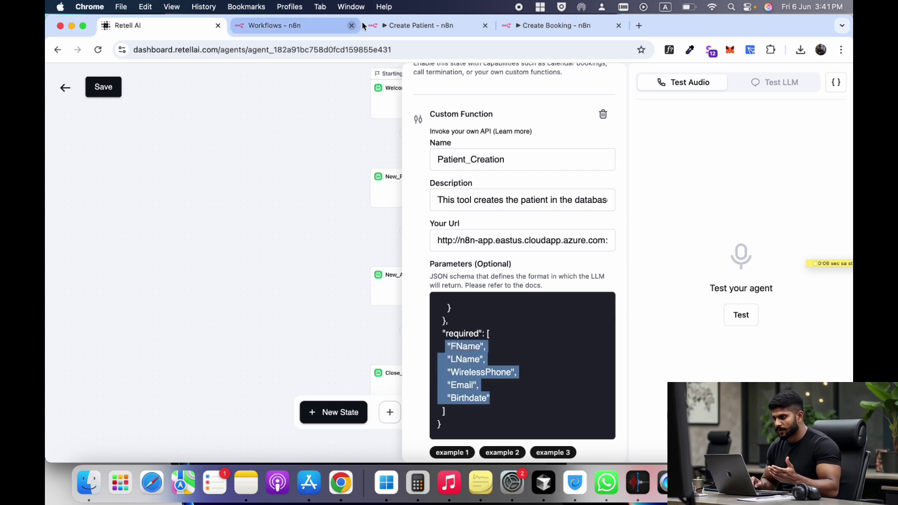
pyautogui.click(416, 26)
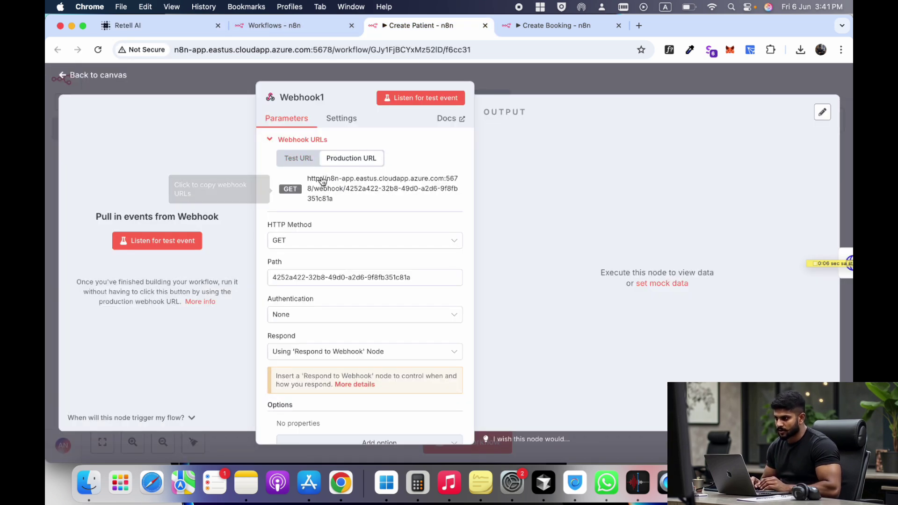
# - Close the Webhook1 node settings and switch back to the Retell AI agent
pyautogui.press('Escape')
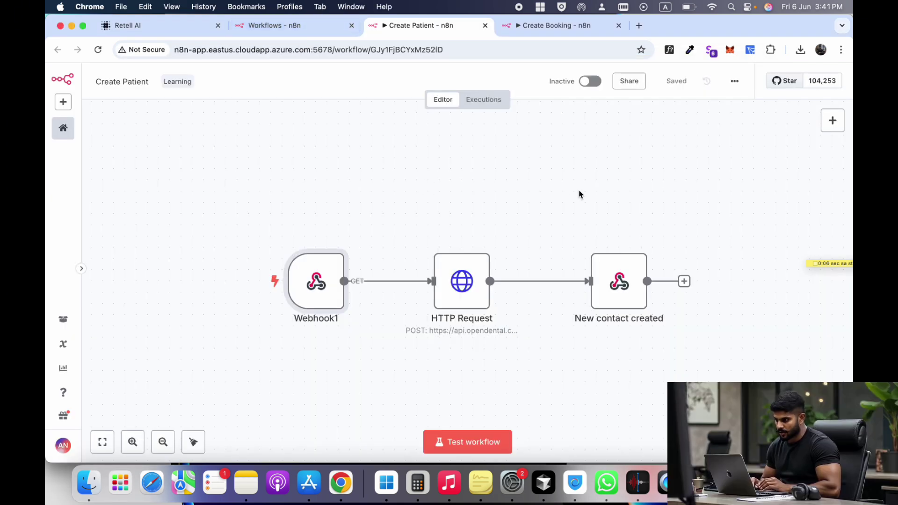
pyautogui.click(165, 28)
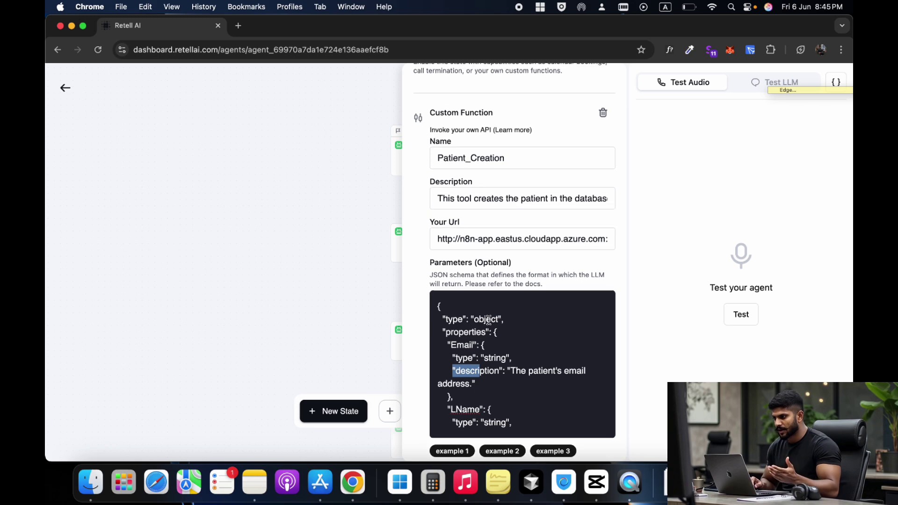
pyautogui.scroll(2, 489, 234)
pyautogui.scroll(-2, 489, 262)
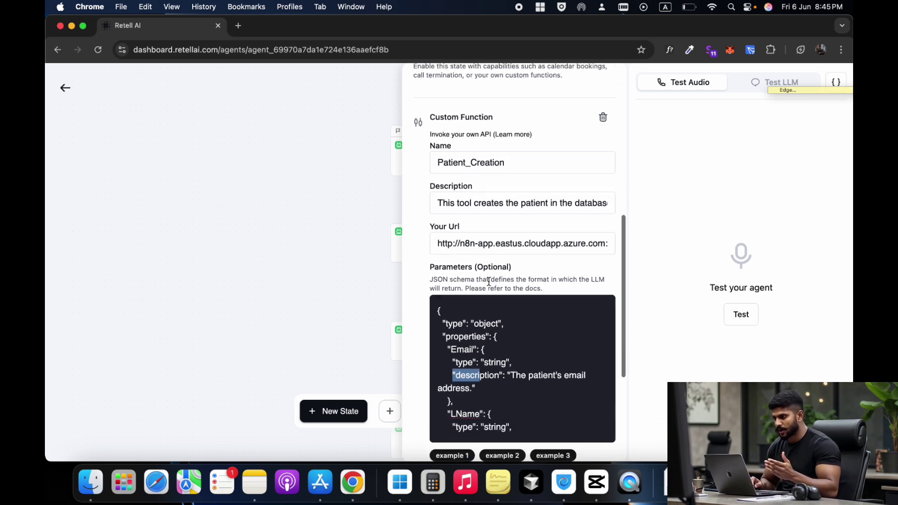
pyautogui.scroll(-2, 489, 281)
pyautogui.click(489, 317)
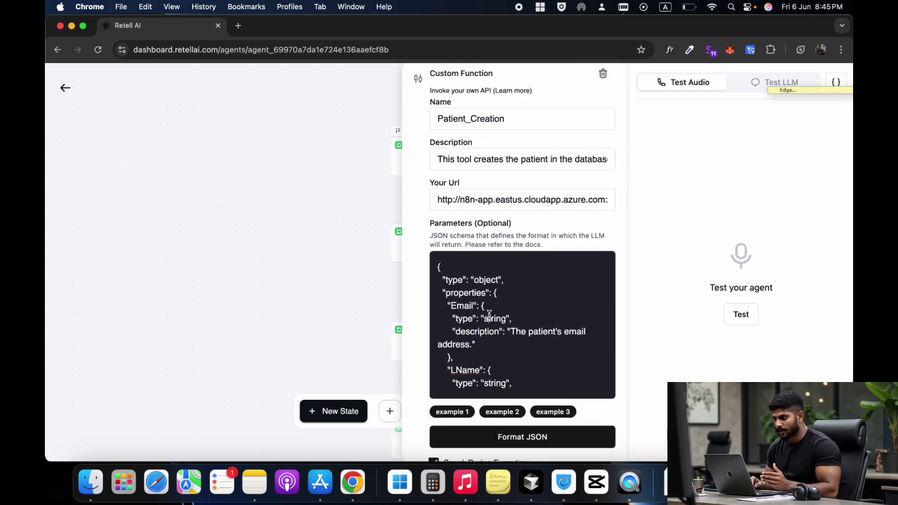
pyautogui.scroll(-2, 489, 317)
pyautogui.scroll(1, 477, 313)
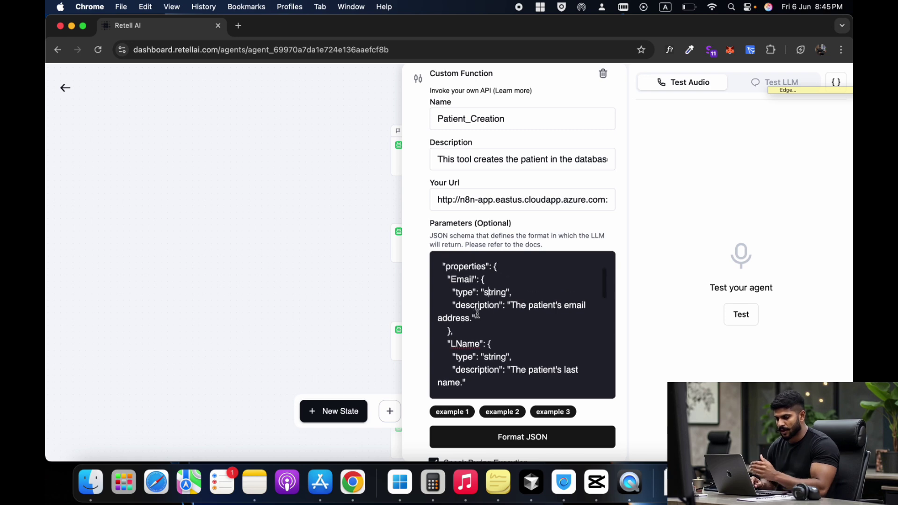
pyautogui.scroll(2, 477, 313)
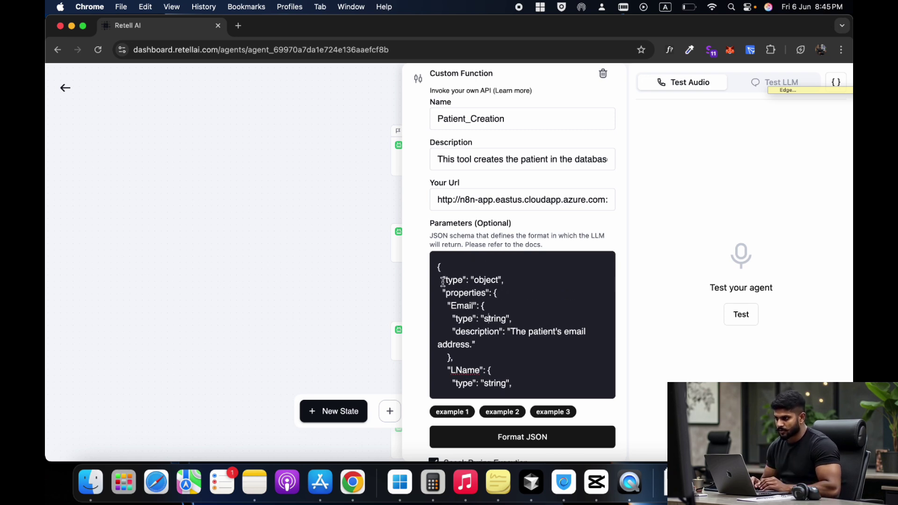
pyautogui.moveTo(443, 281); pyautogui.dragTo(501, 280)
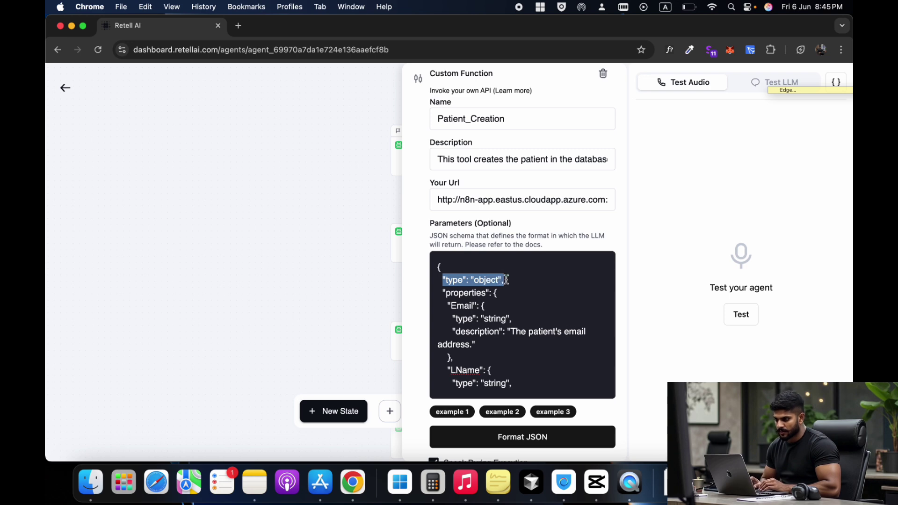
pyautogui.moveTo(445, 293); pyautogui.dragTo(514, 294)
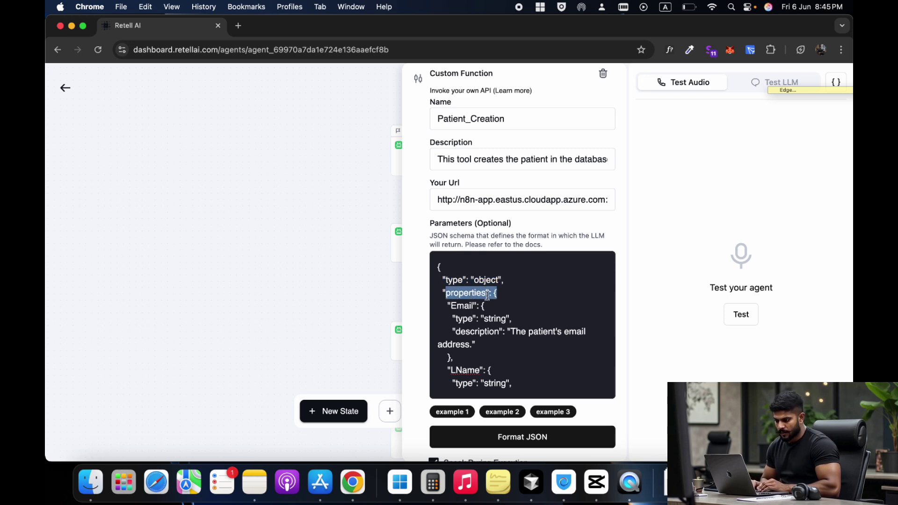
pyautogui.click(449, 306)
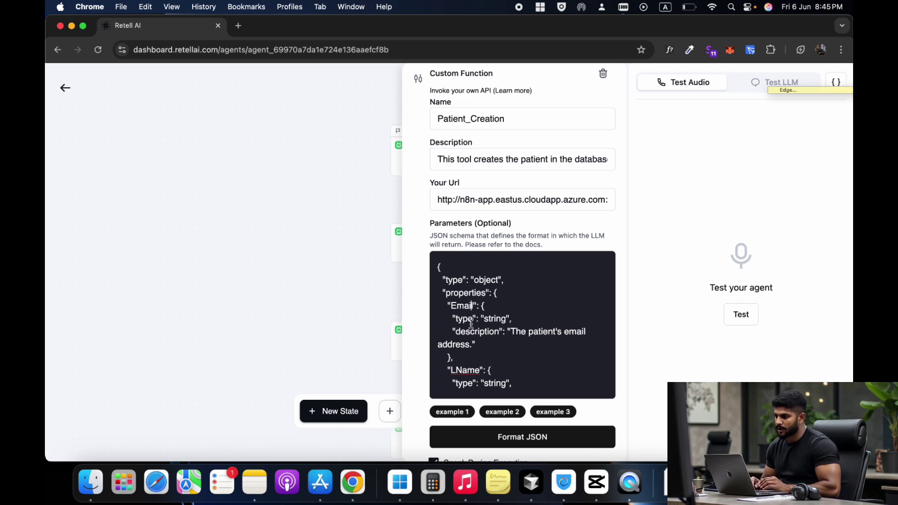
pyautogui.scroll(-2, 471, 323)
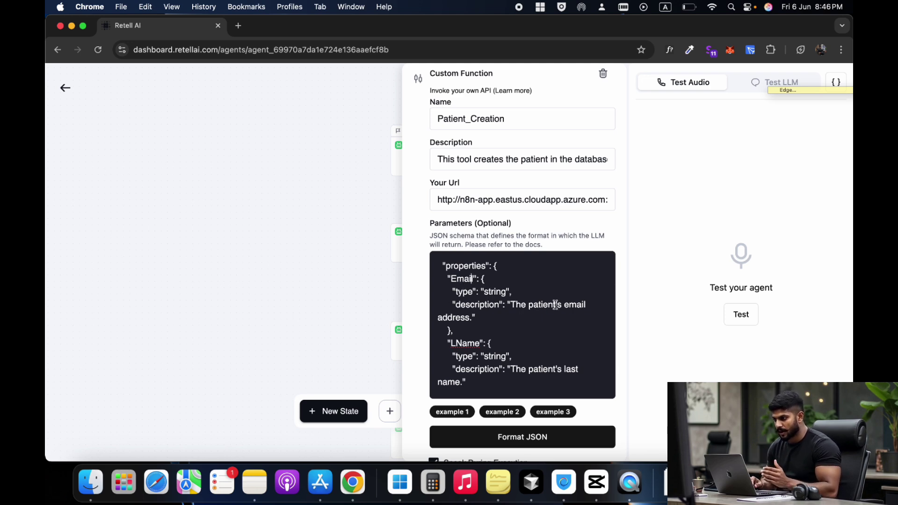
pyautogui.scroll(-1, 475, 322)
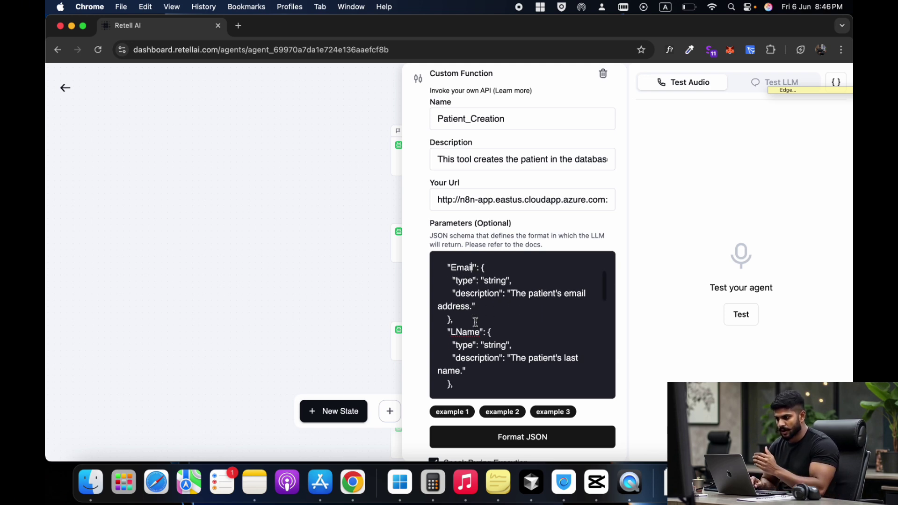
pyautogui.scroll(-1, 476, 322)
pyautogui.scroll(-2, 473, 313)
pyautogui.doubleClick(466, 294)
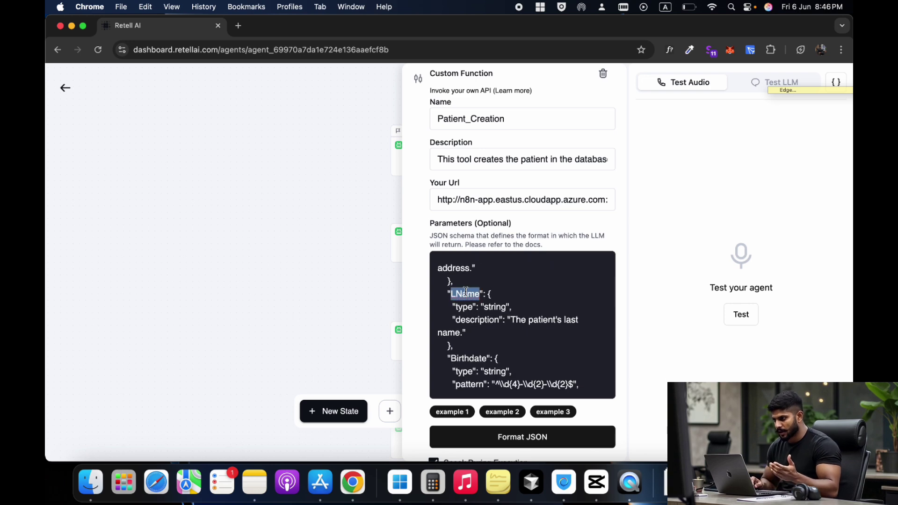
pyautogui.scroll(2, 466, 293)
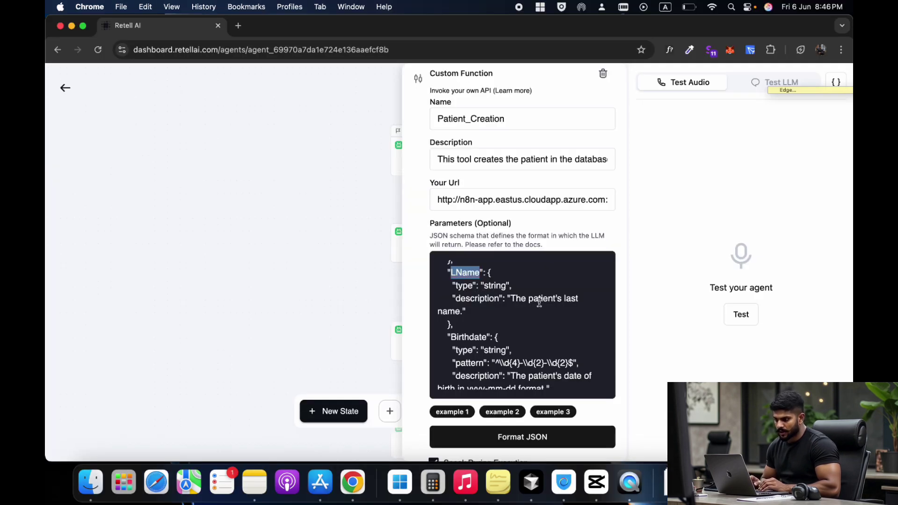
pyautogui.scroll(-5, 515, 323)
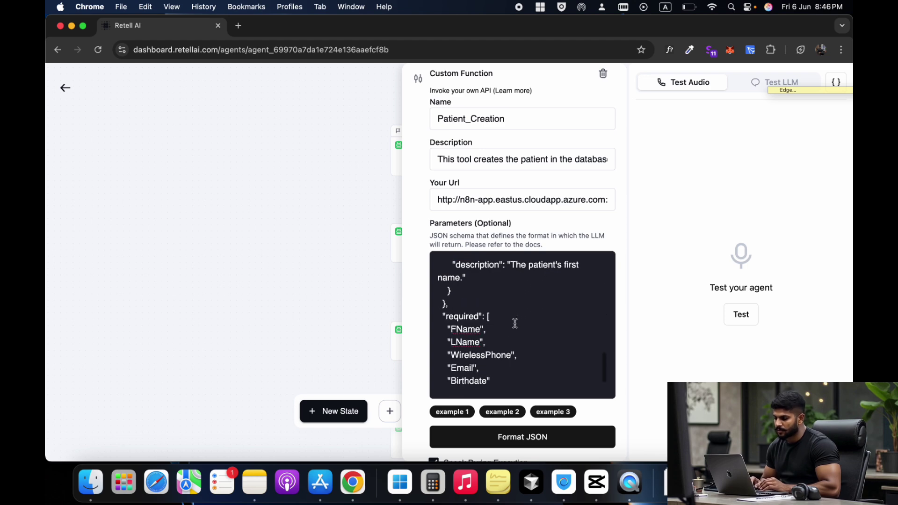
pyautogui.moveTo(447, 294); pyautogui.dragTo(490, 358)
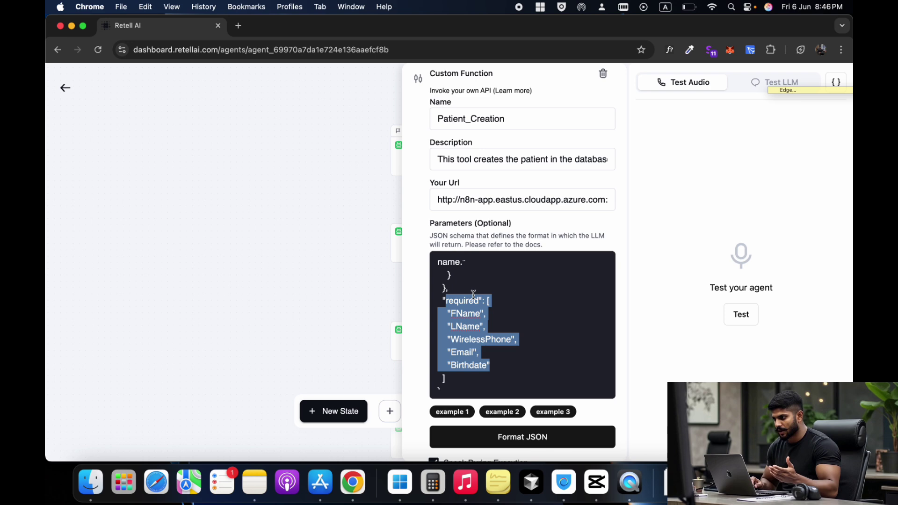
pyautogui.scroll(5, 421, 291)
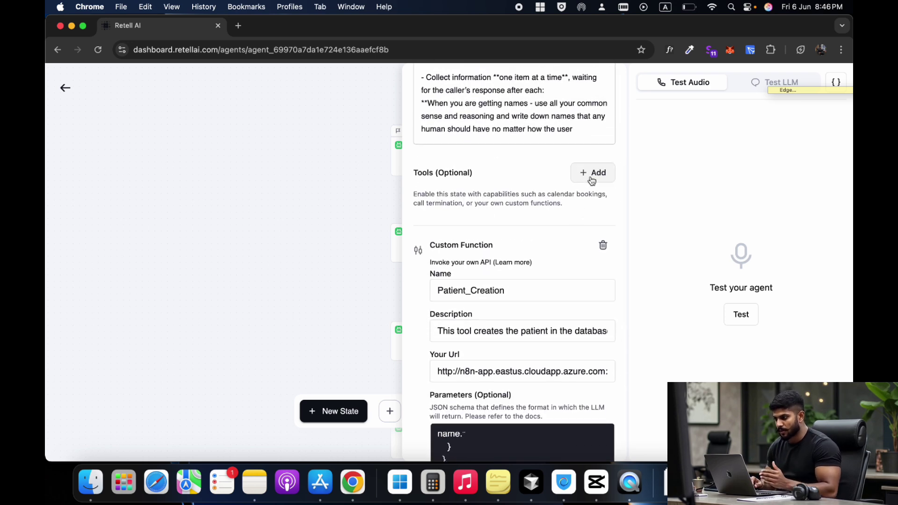
# - Dismiss the tool-type list without adding a tool and bring up New_Appointment's booking prompt
pyautogui.click(592, 178)
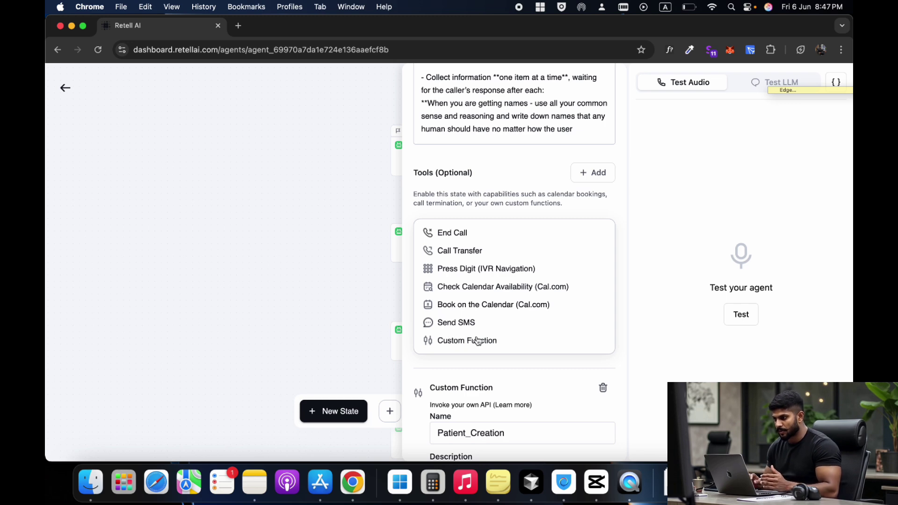
pyautogui.click(418, 374)
pyautogui.scroll(-2, 479, 278)
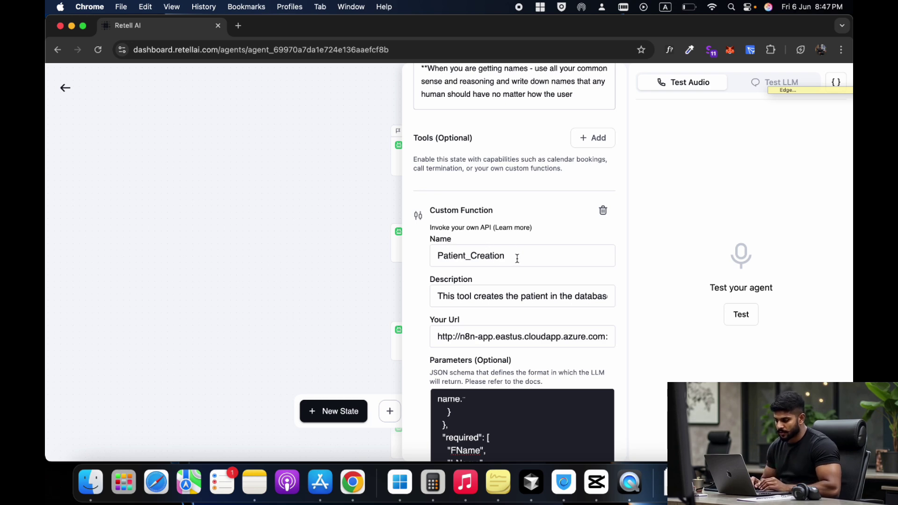
pyautogui.click(326, 291)
pyautogui.click(423, 338)
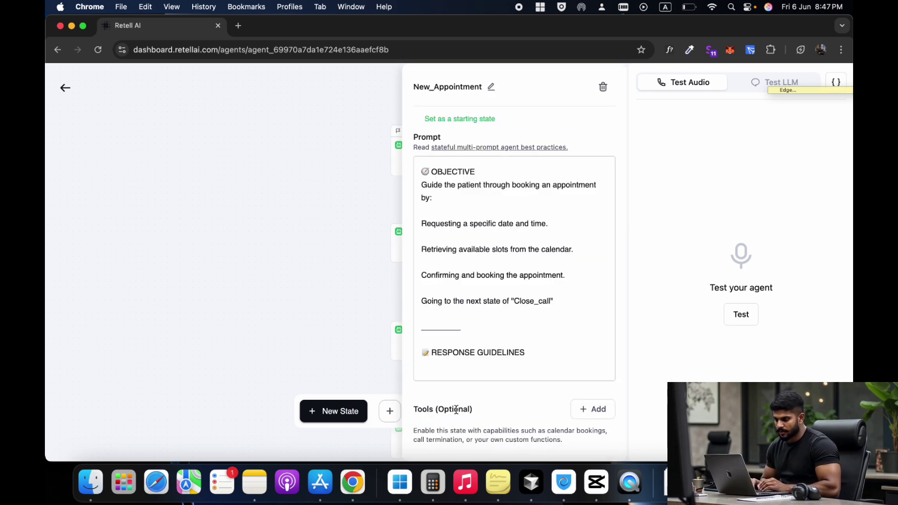
# - Review New_Appointment's settings and New_Patient's Patient_Creation required-fields list, then close the panel
pyautogui.scroll(-10, 457, 410)
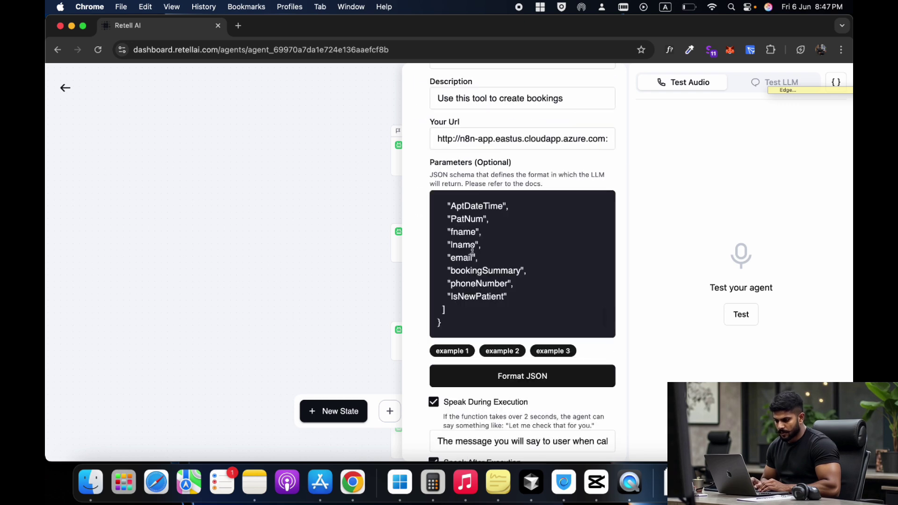
pyautogui.scroll(8, 472, 251)
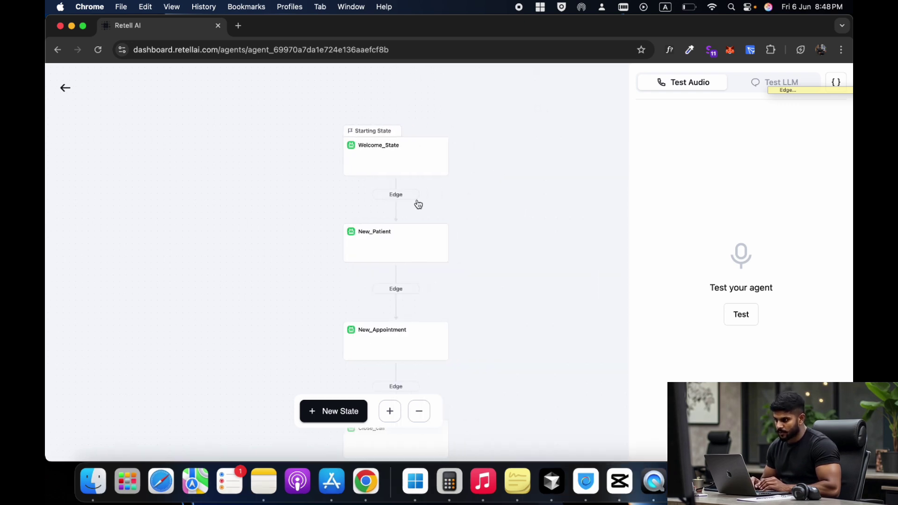
pyautogui.click(431, 240)
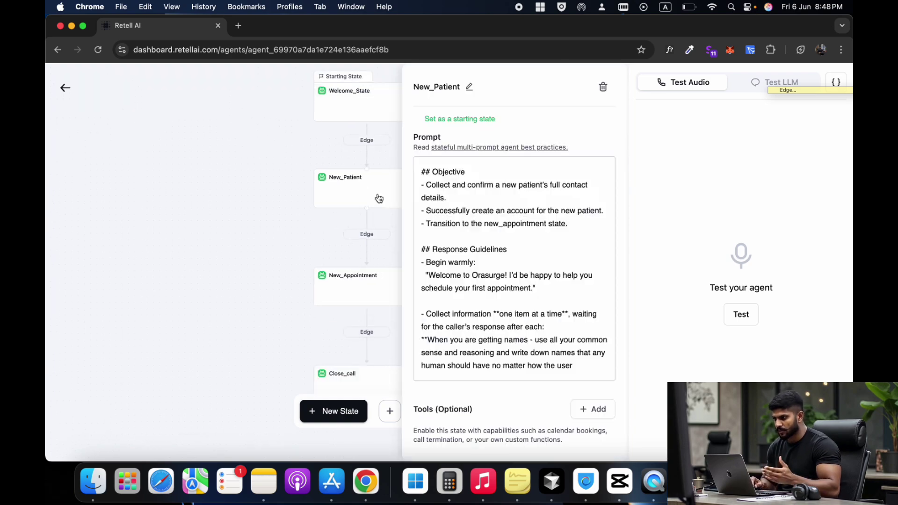
pyautogui.scroll(-15, 451, 309)
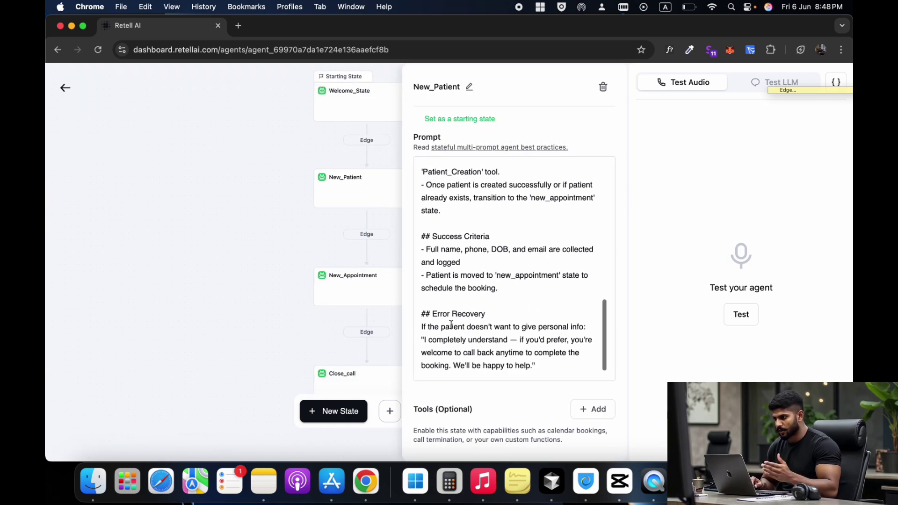
pyautogui.scroll(-5, 488, 332)
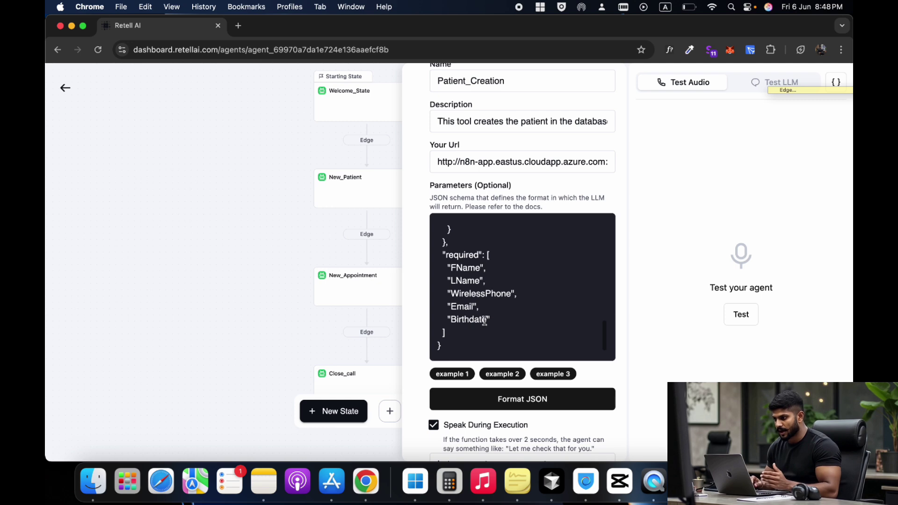
pyautogui.moveTo(446, 255); pyautogui.dragTo(479, 307)
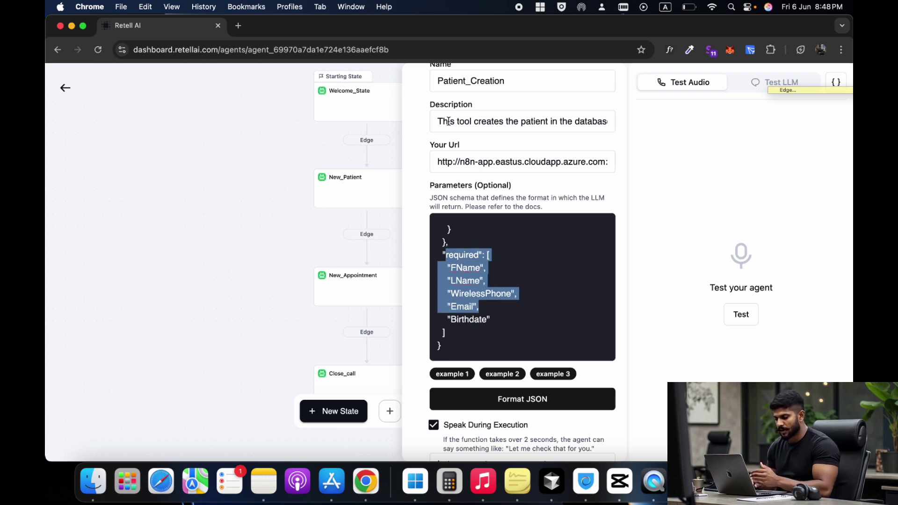
pyautogui.click(493, 315)
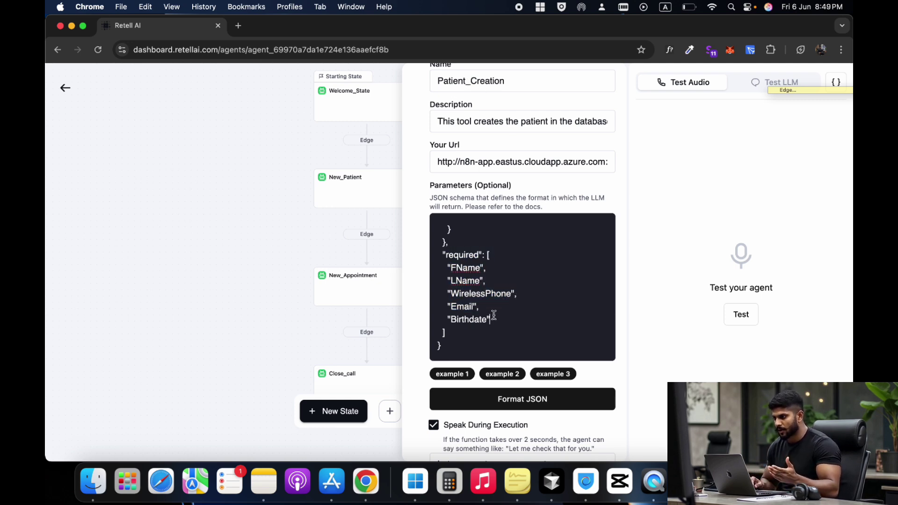
pyautogui.moveTo(493, 315); pyautogui.dragTo(450, 259)
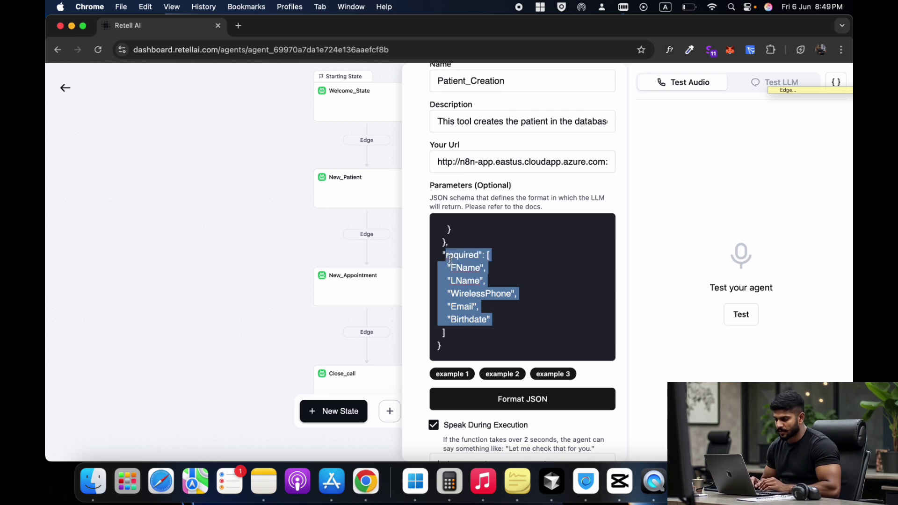
pyautogui.click(260, 241)
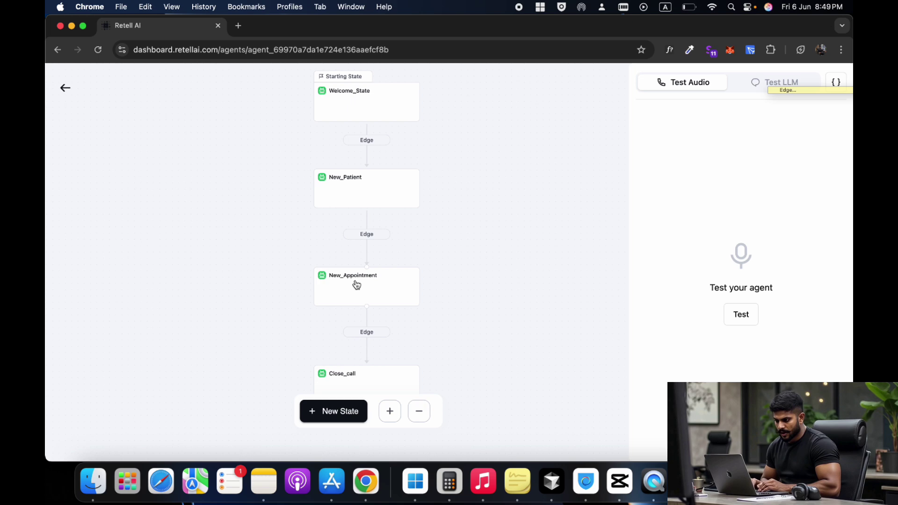
# - Inspect the New_Patient to New_Appointment transition's settings, then return to the flow
pyautogui.click(373, 241)
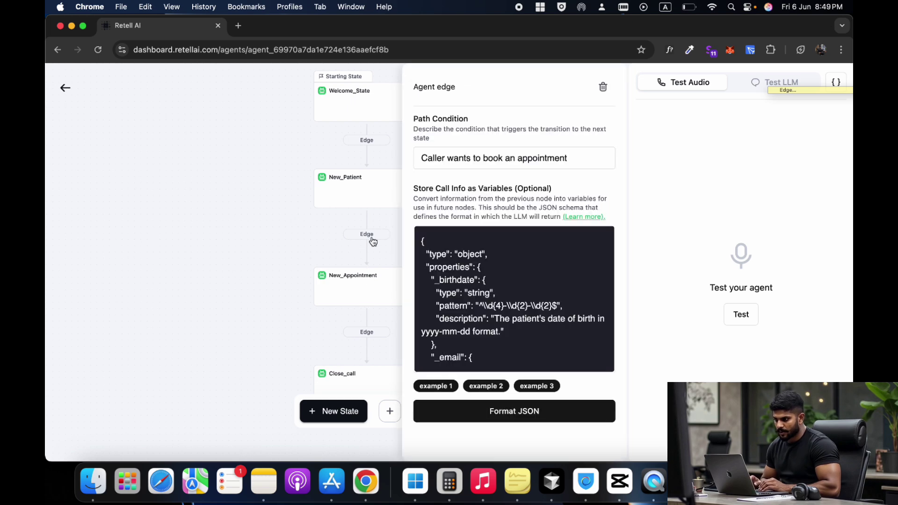
pyautogui.scroll(-3, 469, 276)
pyautogui.scroll(-5, 469, 276)
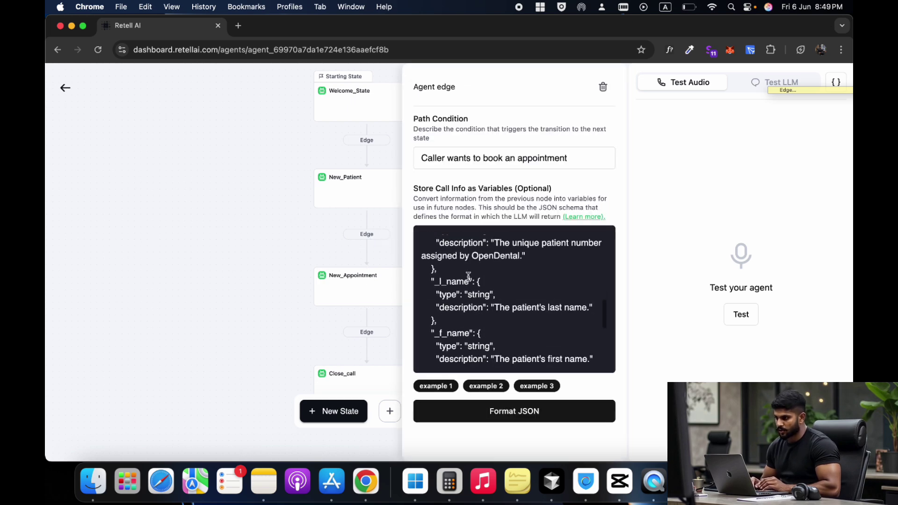
pyautogui.scroll(8, 469, 276)
pyautogui.scroll(-10, 435, 258)
pyautogui.moveTo(430, 272); pyautogui.dragTo(455, 284)
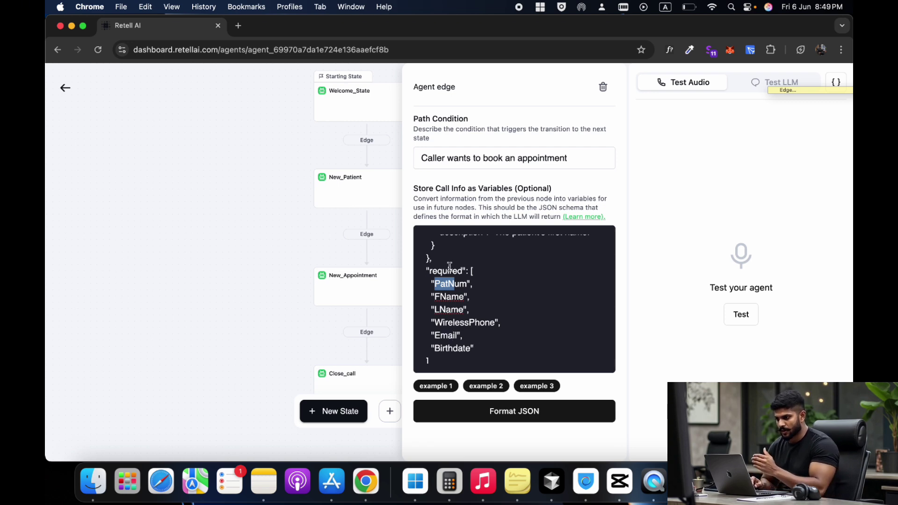
pyautogui.click(263, 260)
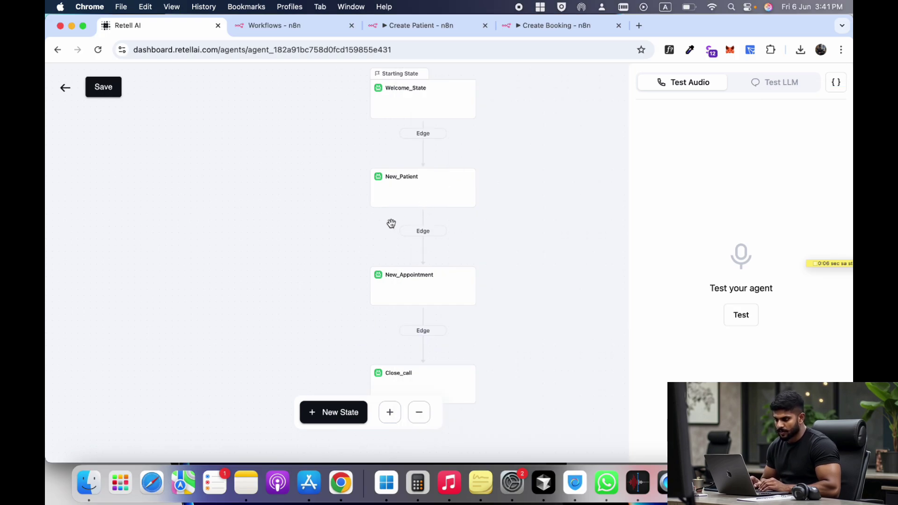
# - Edit New_Appointment's OBJECTIVE lines to run the 'booking' tool before moving to Close_call
pyautogui.click(403, 291)
pyautogui.click(363, 283)
pyautogui.click(373, 278)
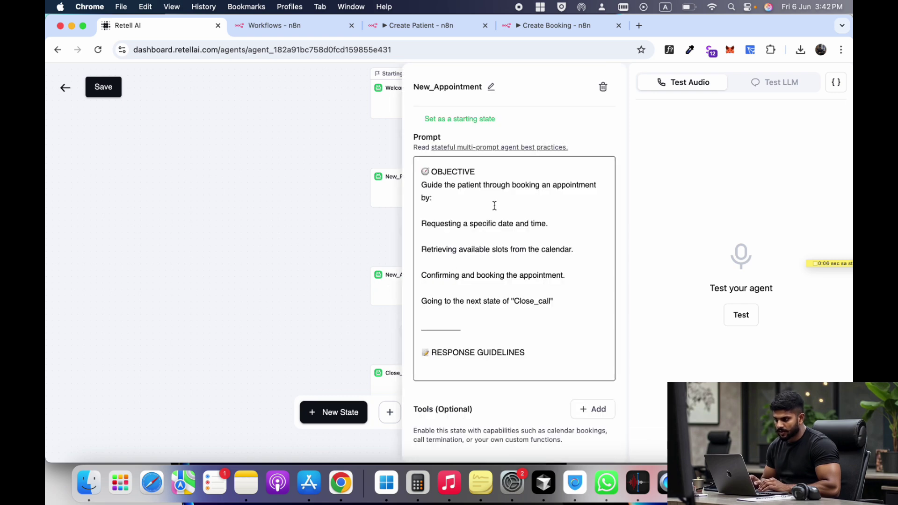
pyautogui.moveTo(481, 172); pyautogui.dragTo(427, 174)
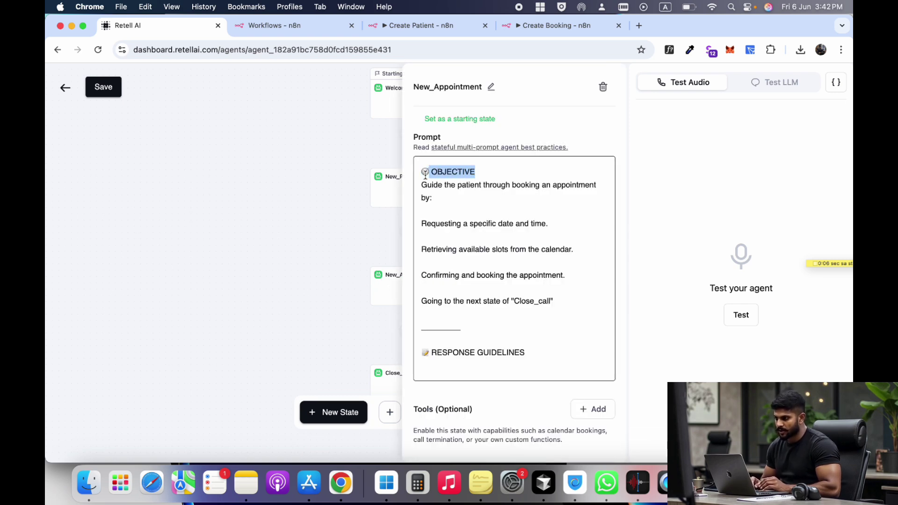
pyautogui.scroll(-1, 475, 305)
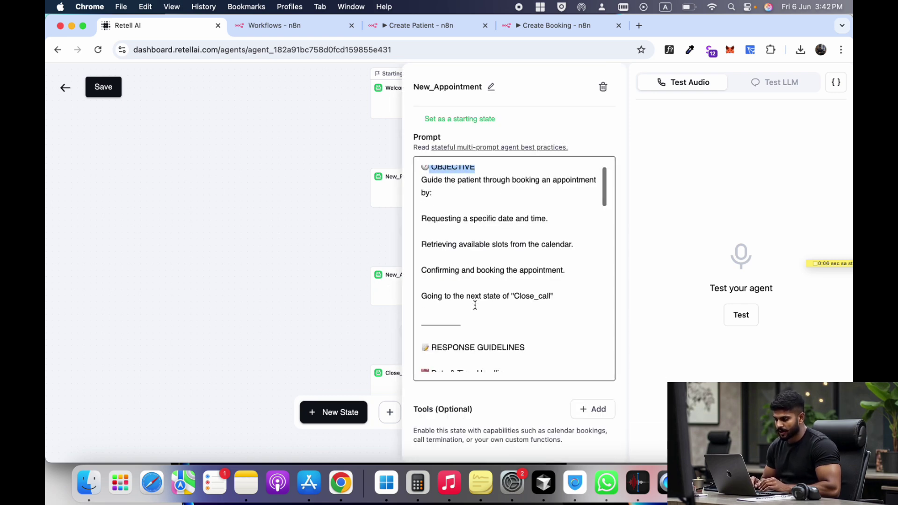
pyautogui.click(424, 219)
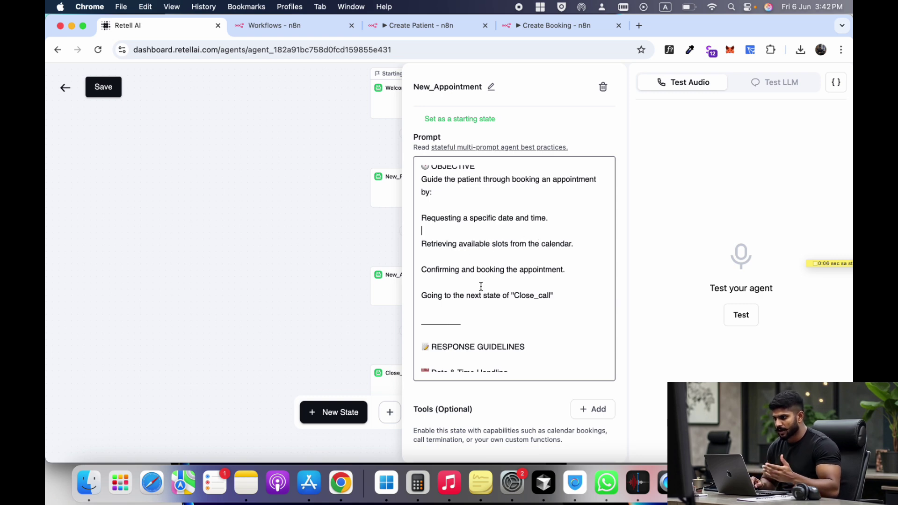
pyautogui.scroll(-3, 481, 286)
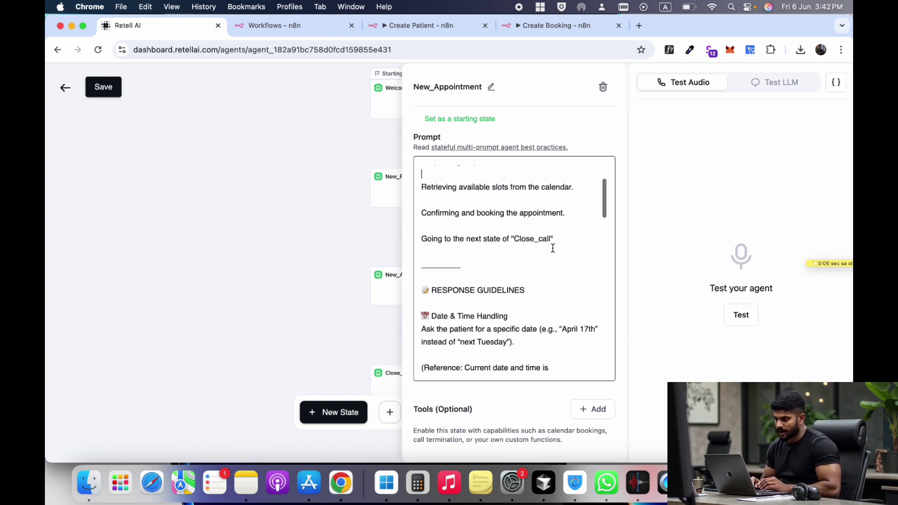
pyautogui.moveTo(559, 238); pyautogui.dragTo(426, 236)
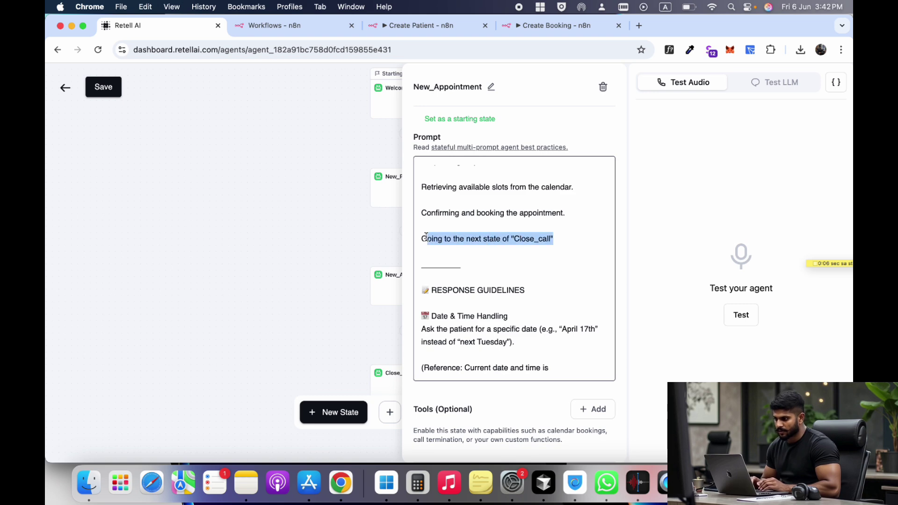
# - Scroll New_Appointment's settings to the 'booking' custom function with fname and IsNewPatient parameters
pyautogui.click(336, 294)
pyautogui.click(427, 278)
pyautogui.scroll(-5, 485, 301)
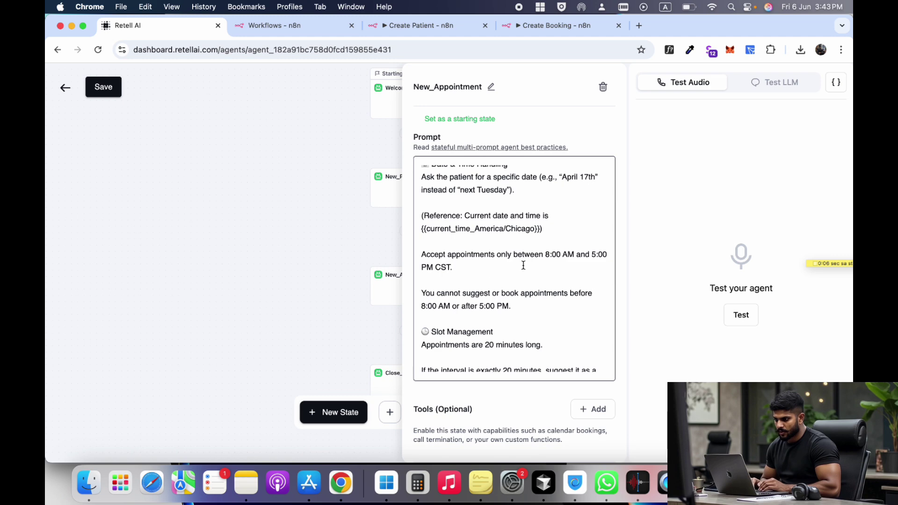
pyautogui.scroll(-1, 476, 284)
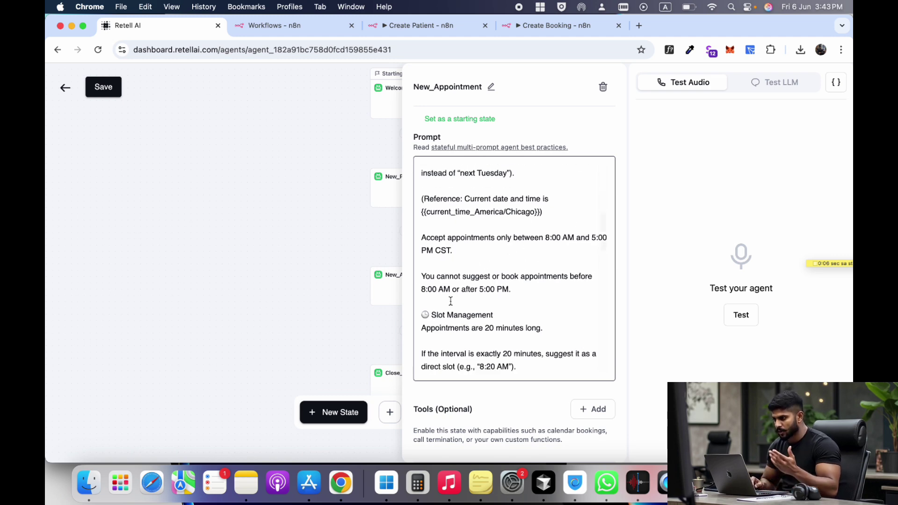
pyautogui.scroll(-1, 453, 262)
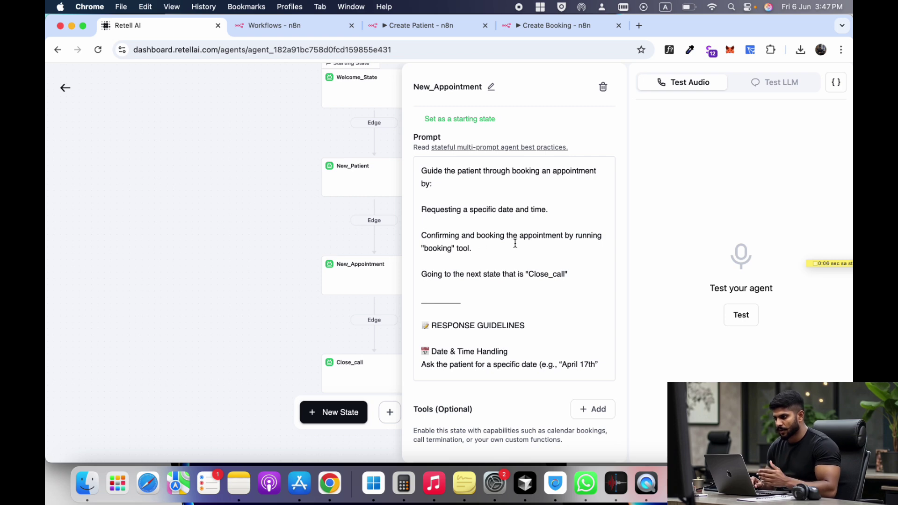
pyautogui.scroll(1, 515, 243)
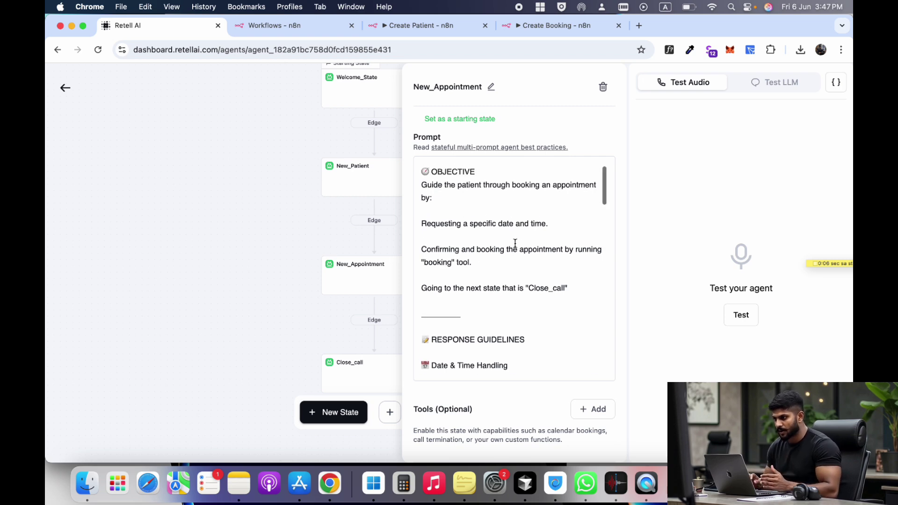
pyautogui.scroll(-10, 473, 237)
# - Check the booking function's n8n webhook URL, then view Create Booking's Webhook1 settings in n8n
pyautogui.moveTo(476, 176); pyautogui.dragTo(448, 178)
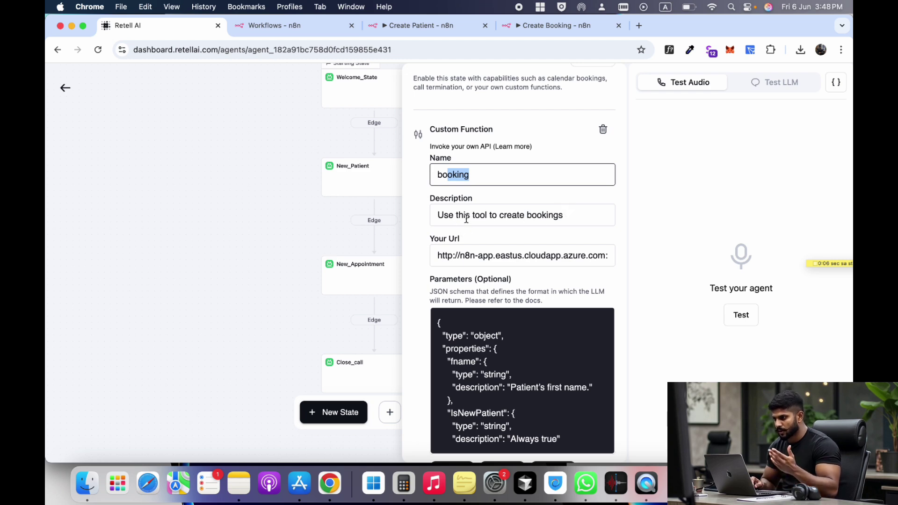
pyautogui.click(532, 253)
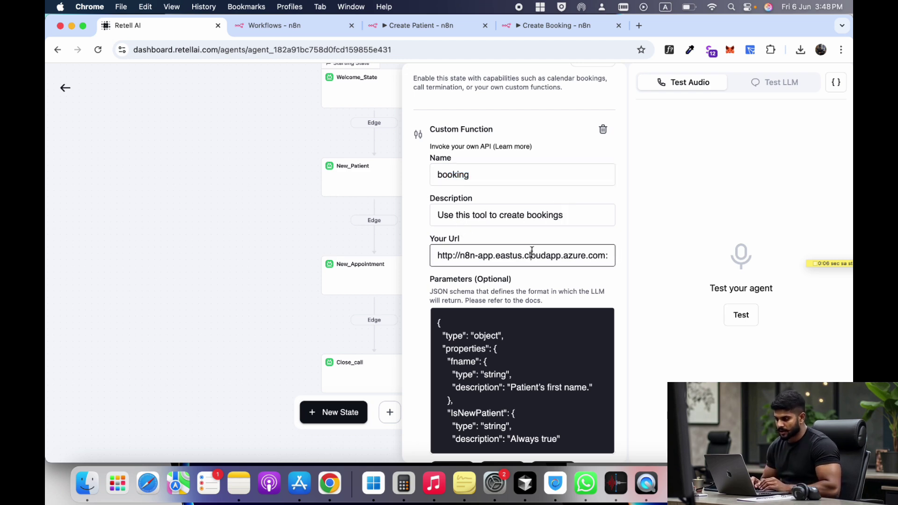
pyautogui.hscroll(5, 532, 254)
pyautogui.hscroll(-5, 532, 254)
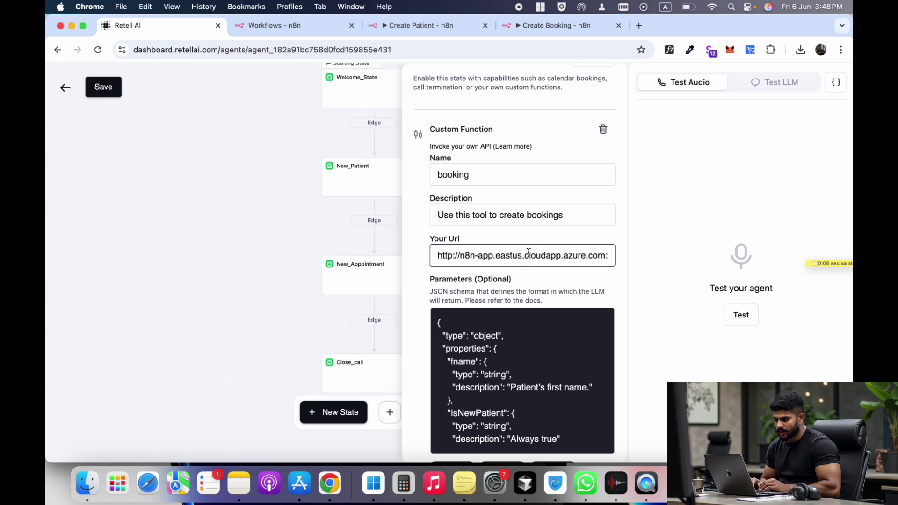
pyautogui.click(579, 25)
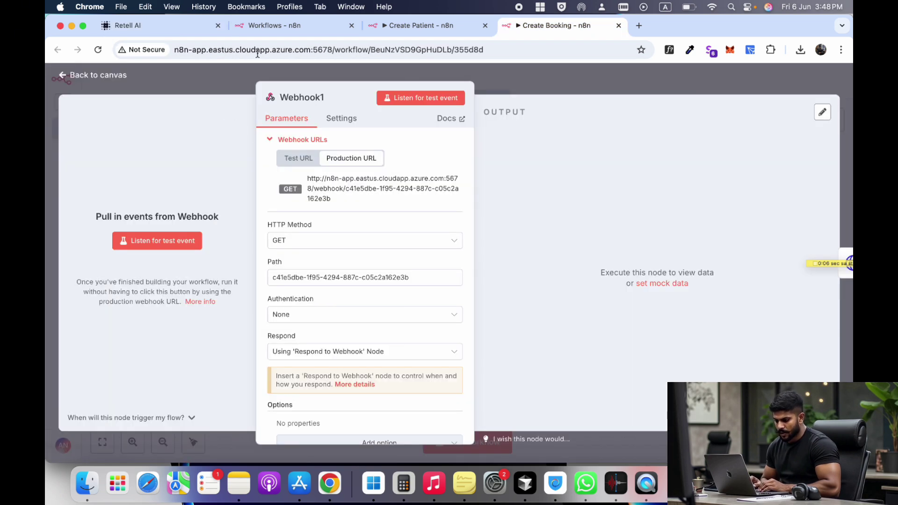
# - Reopen the Create Booking workflow's Webhook1 node and show its production URL
pyautogui.click(85, 82)
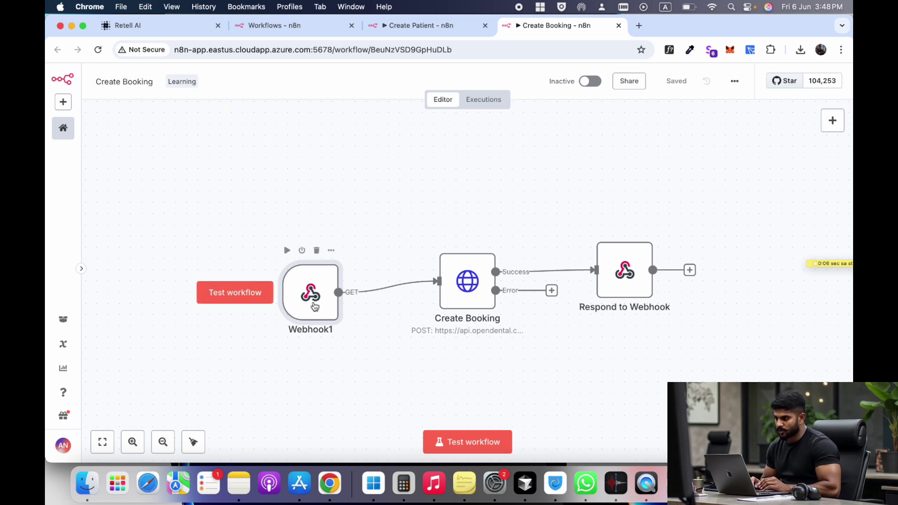
pyautogui.doubleClick(314, 305)
pyautogui.click(356, 158)
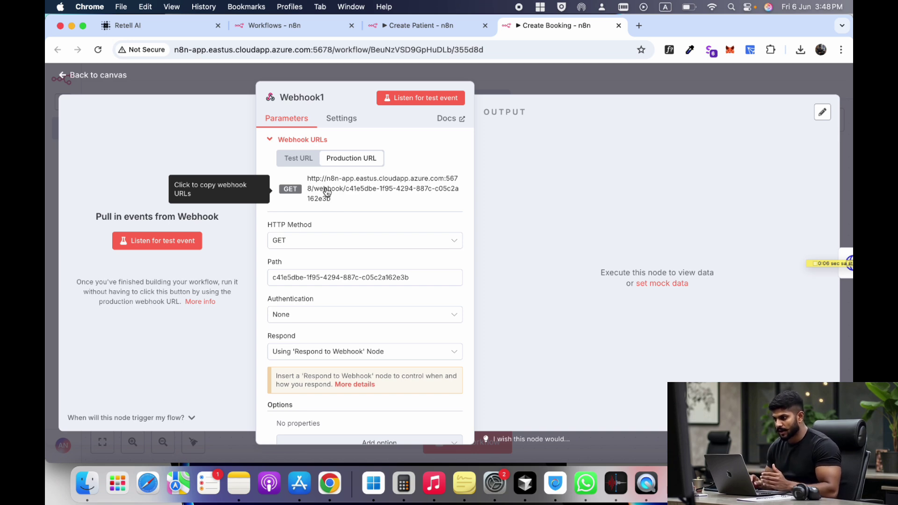
# - Back in the Retell AI agent, open the Close_call state and select its objective text
pyautogui.click(140, 25)
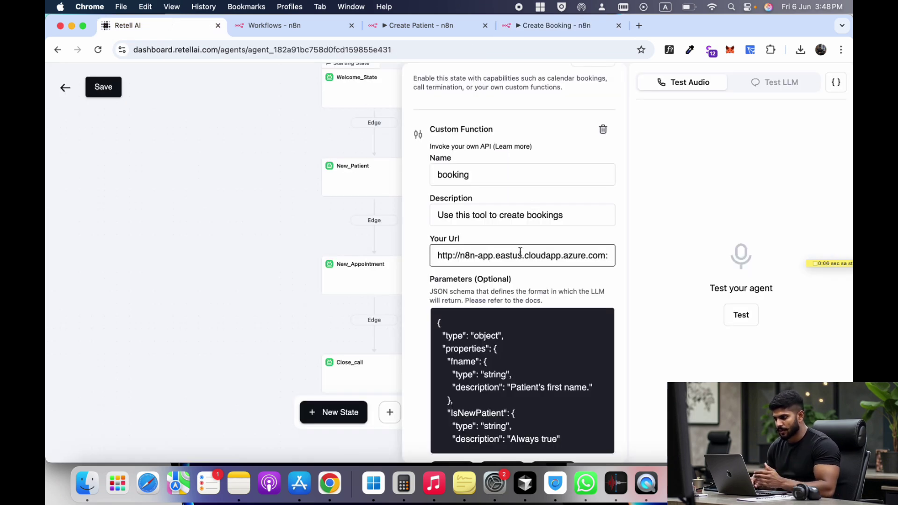
pyautogui.click(353, 305)
pyautogui.click(357, 365)
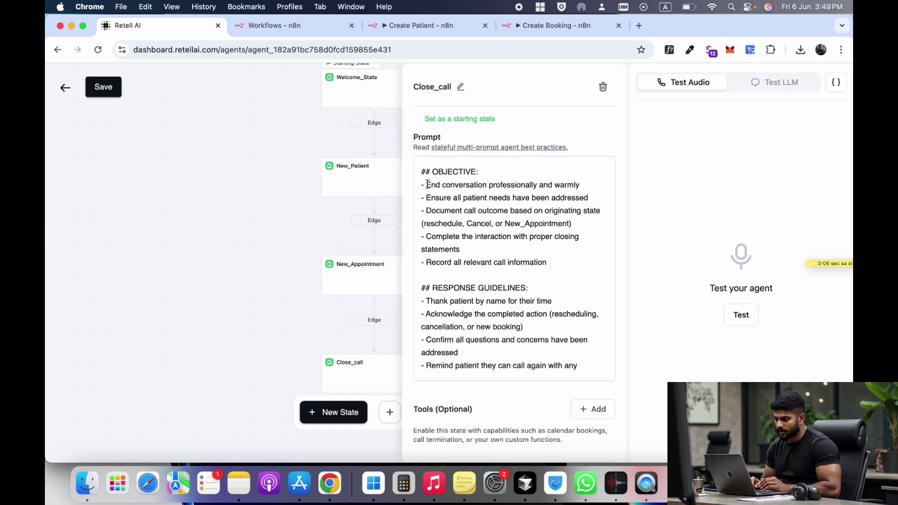
pyautogui.moveTo(427, 185); pyautogui.dragTo(557, 274)
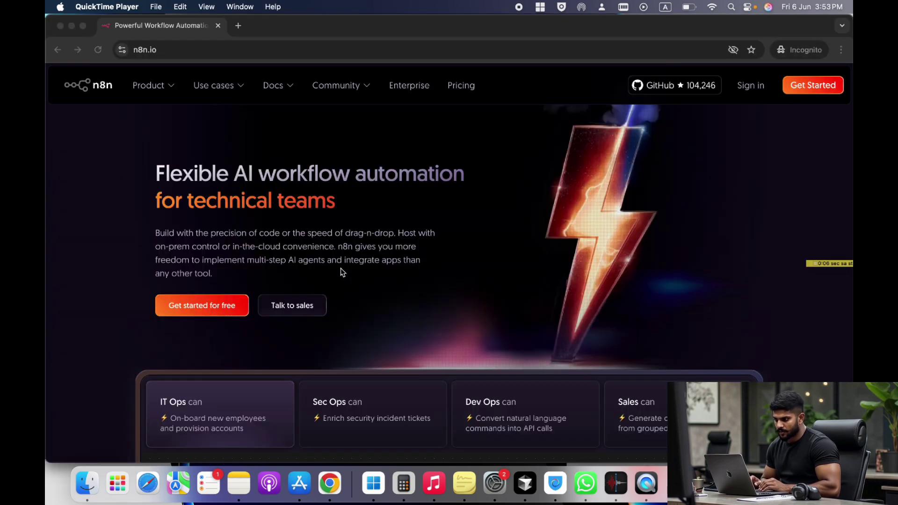
# - Read the n8n.io homepage headline by selecting parts of its text
pyautogui.click(206, 168)
pyautogui.moveTo(167, 173); pyautogui.dragTo(314, 175)
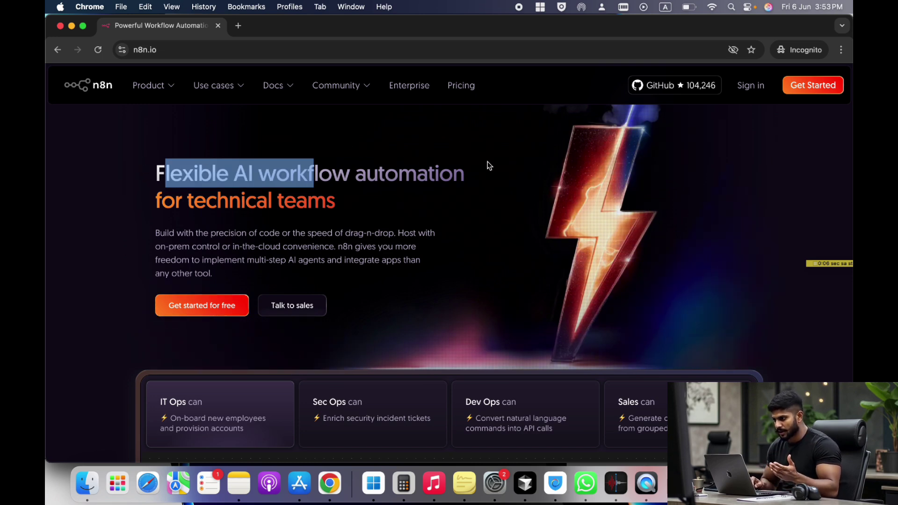
pyautogui.tripleClick(373, 207)
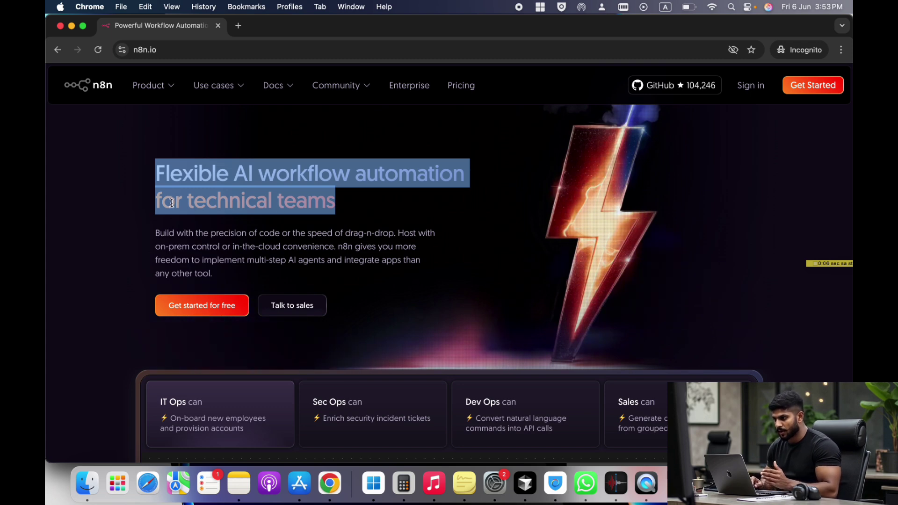
pyautogui.click(157, 179)
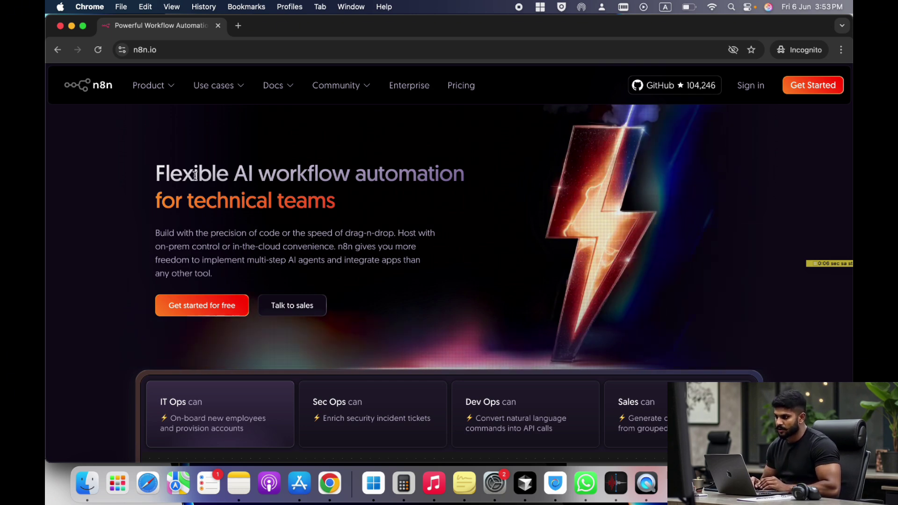
pyautogui.moveTo(156, 174); pyautogui.dragTo(350, 203)
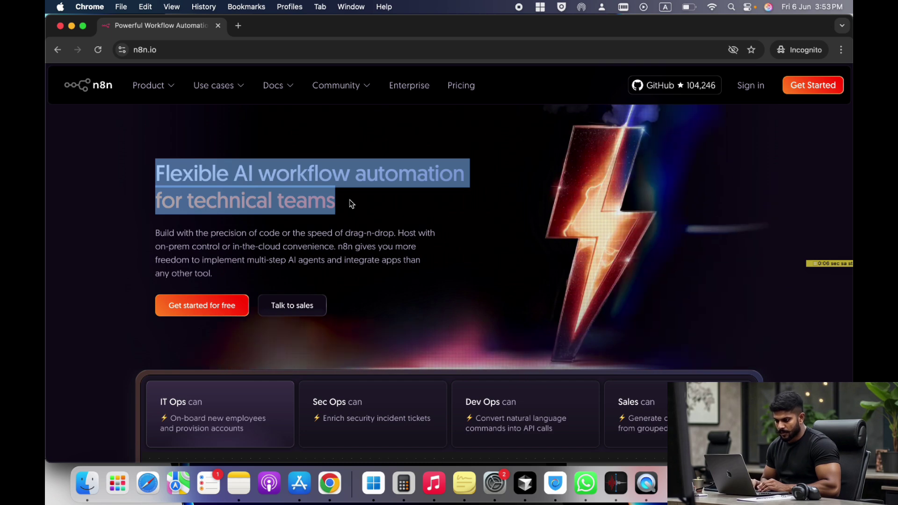
pyautogui.click(162, 222)
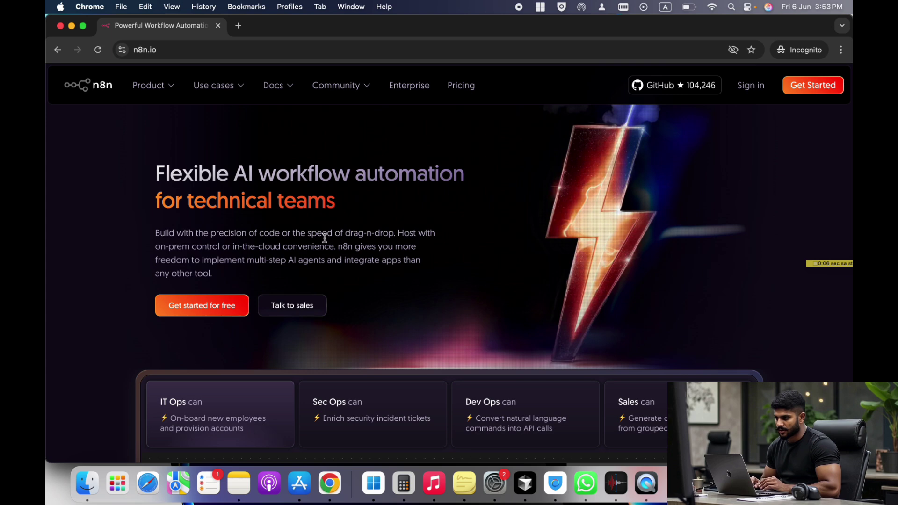
# - Look through the n8n free-trial signup page, then close it
pyautogui.click(813, 85)
pyautogui.scroll(-3, 358, 258)
pyautogui.scroll(-1, 358, 258)
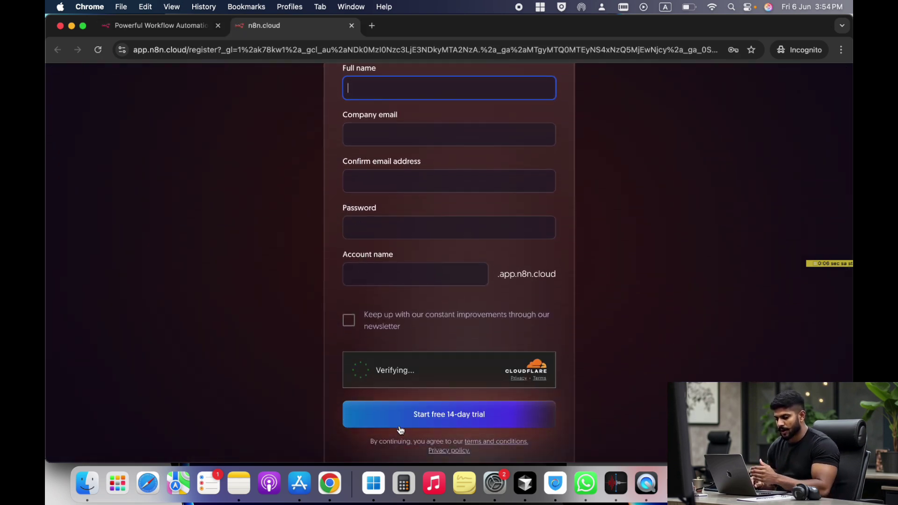
pyautogui.click(352, 26)
# - Close the incognito window and bring up the n8n-vm virtual machine overview in Azure
pyautogui.click(60, 26)
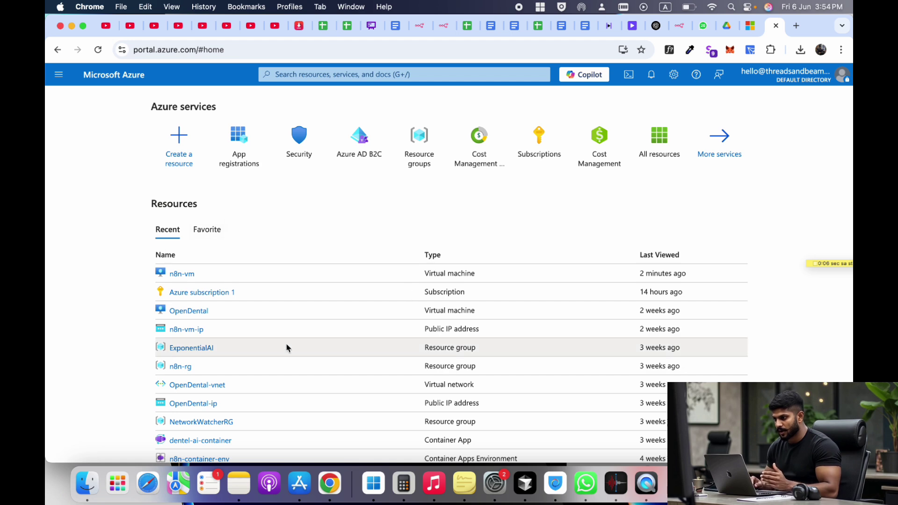
pyautogui.click(182, 274)
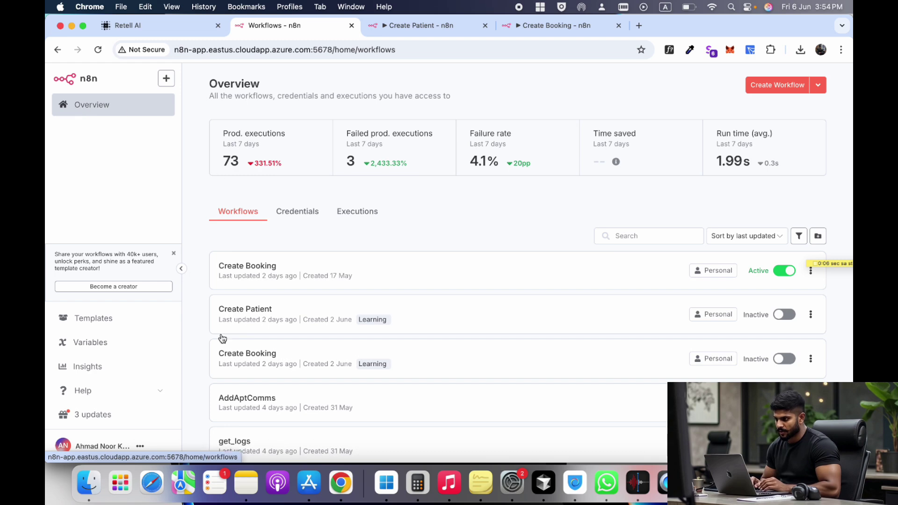
pyautogui.scroll(-5, 244, 393)
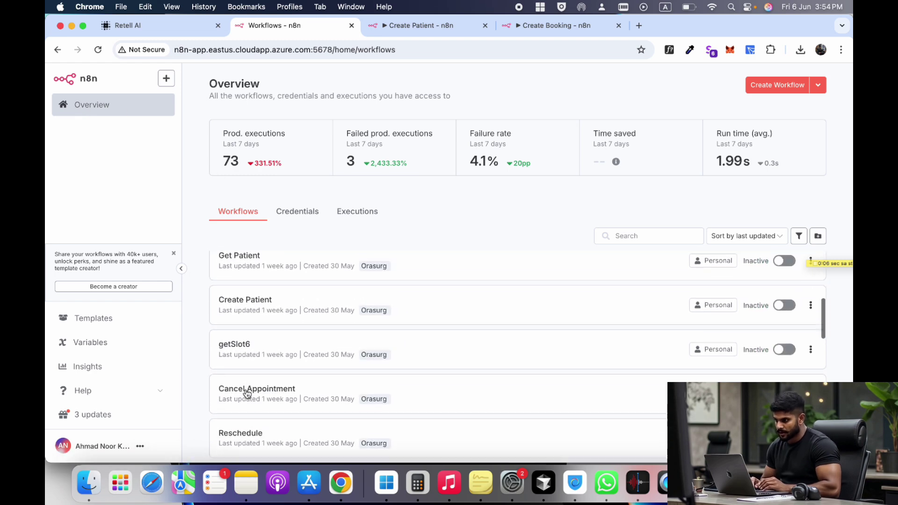
# - Compare the Create Patient and Create Booking workflows side by side, then close the webhook settings
pyautogui.scroll(5, 247, 393)
pyautogui.click(428, 27)
pyautogui.click(553, 27)
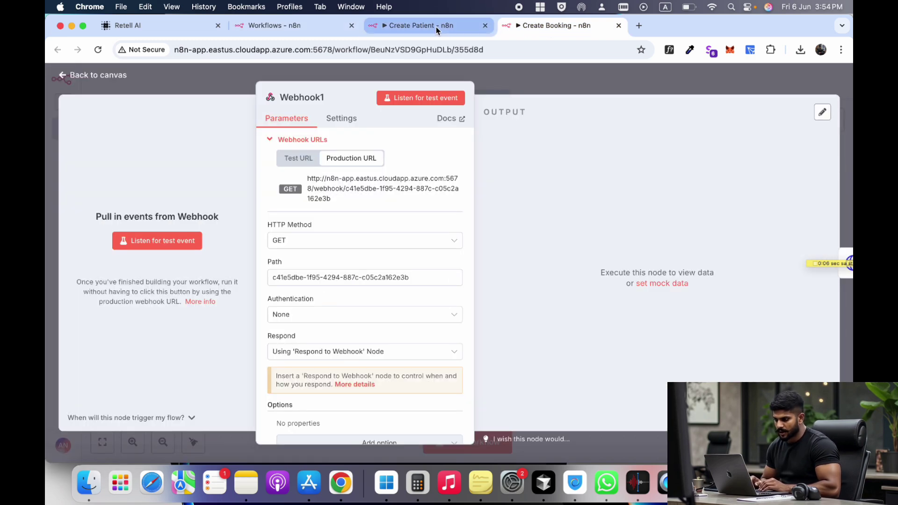
pyautogui.click(436, 26)
pyautogui.click(552, 27)
pyautogui.click(422, 26)
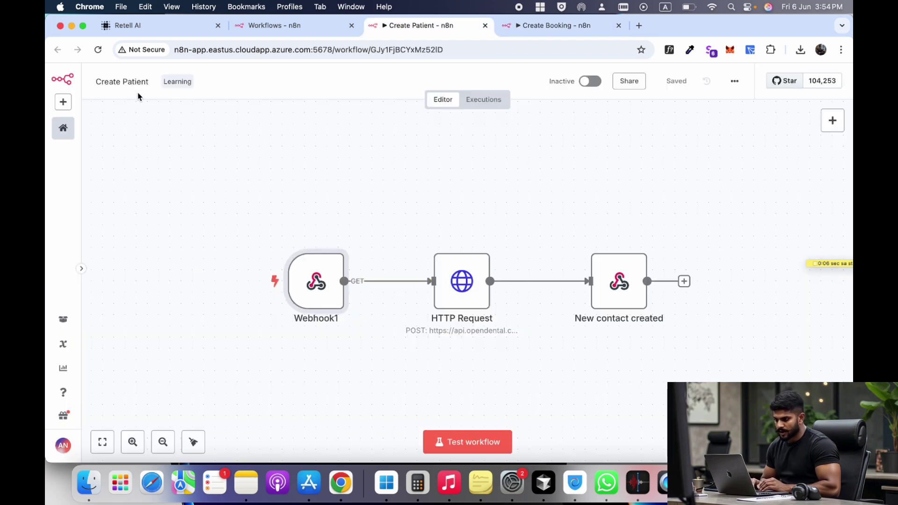
pyautogui.click(538, 25)
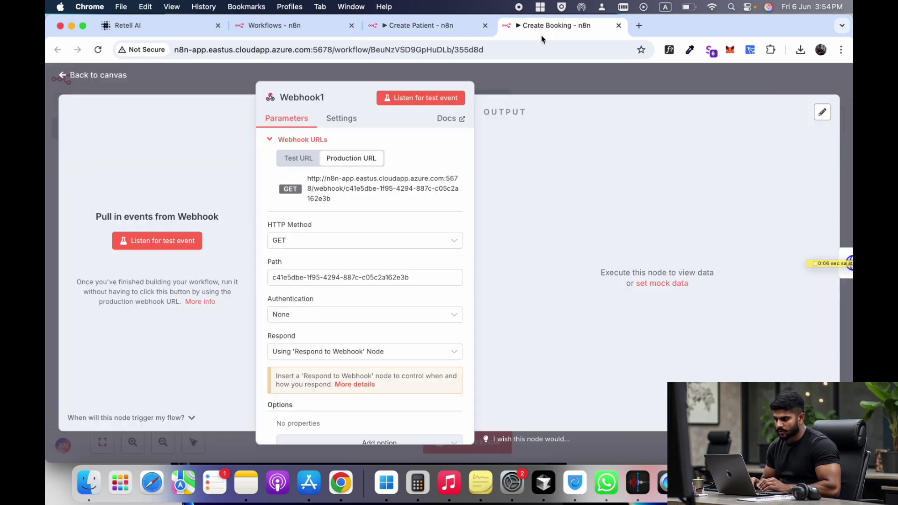
pyautogui.click(106, 75)
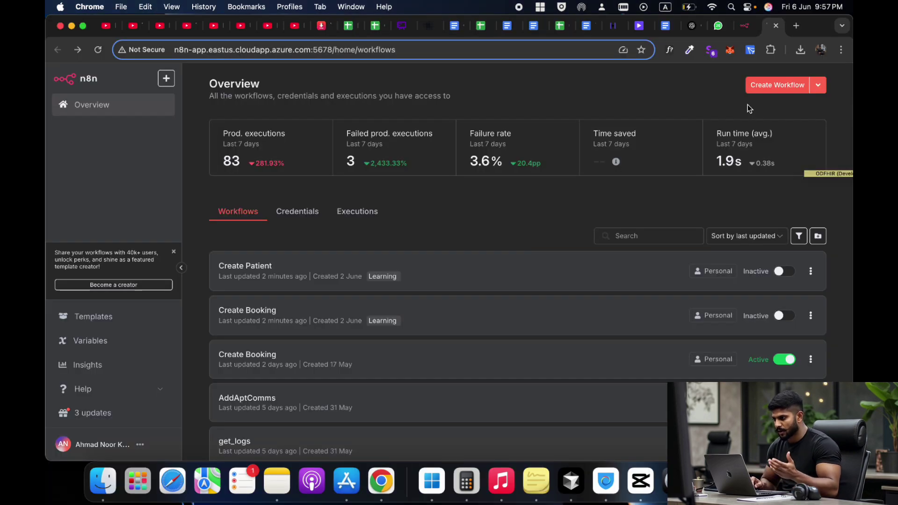
# - Create a new workflow and import Create_Booking (1).json from Downloads via Import from File
pyautogui.click(775, 89)
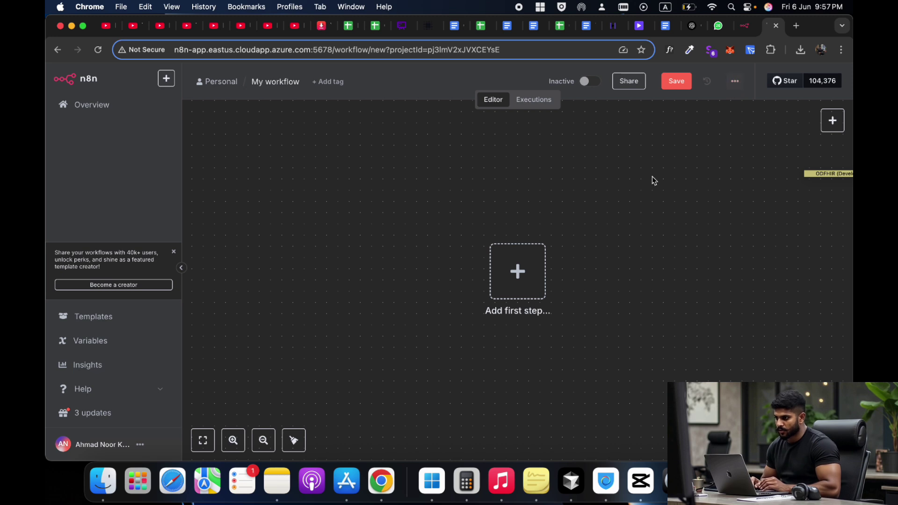
pyautogui.click(735, 89)
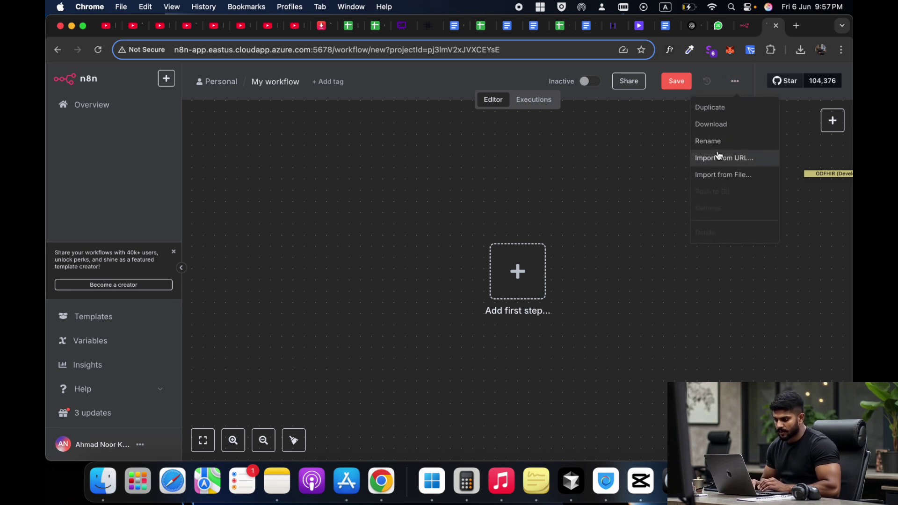
pyautogui.click(715, 175)
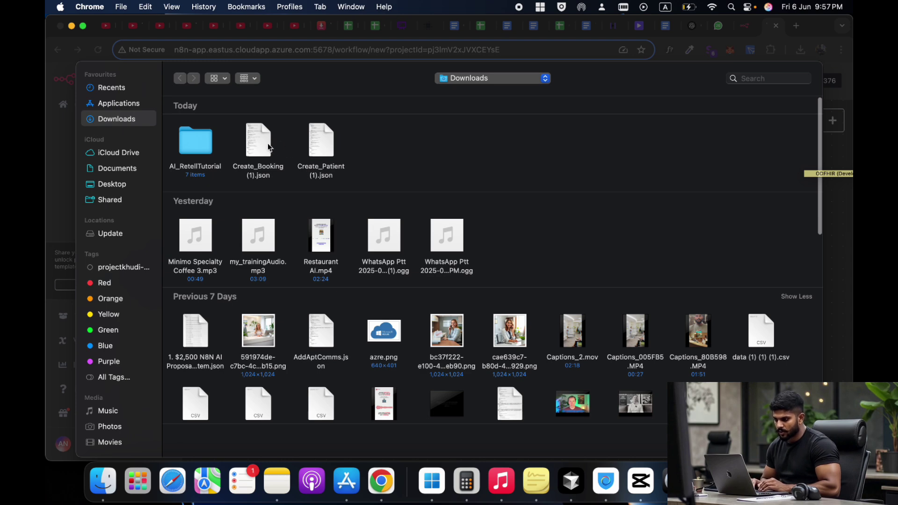
pyautogui.doubleClick(259, 143)
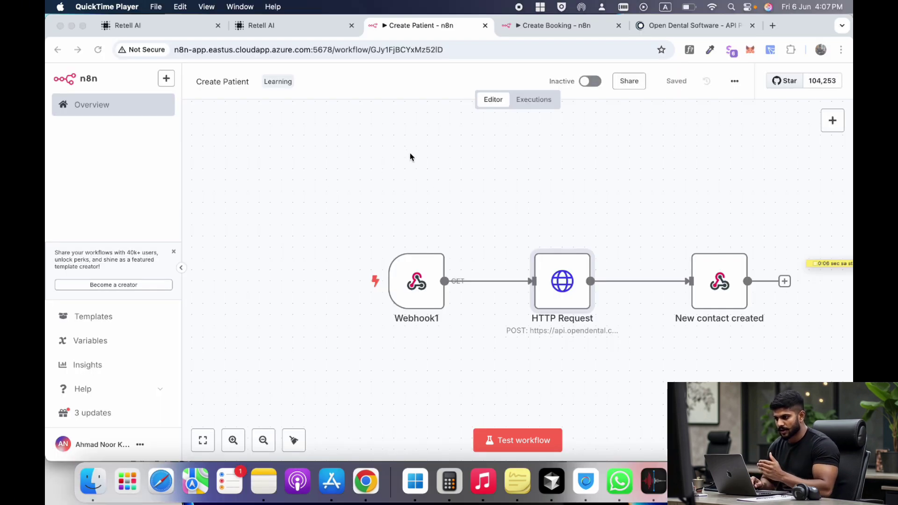
# - Check the New_Patient state's patient creation function in Retell AI, then return to Create Patient
pyautogui.click(367, 155)
pyautogui.hscroll(1, 449, 211)
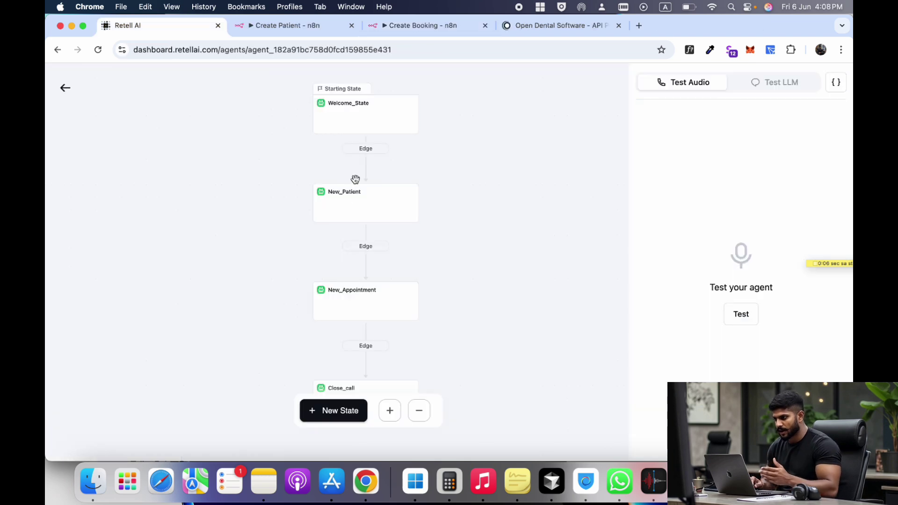
pyautogui.click(353, 194)
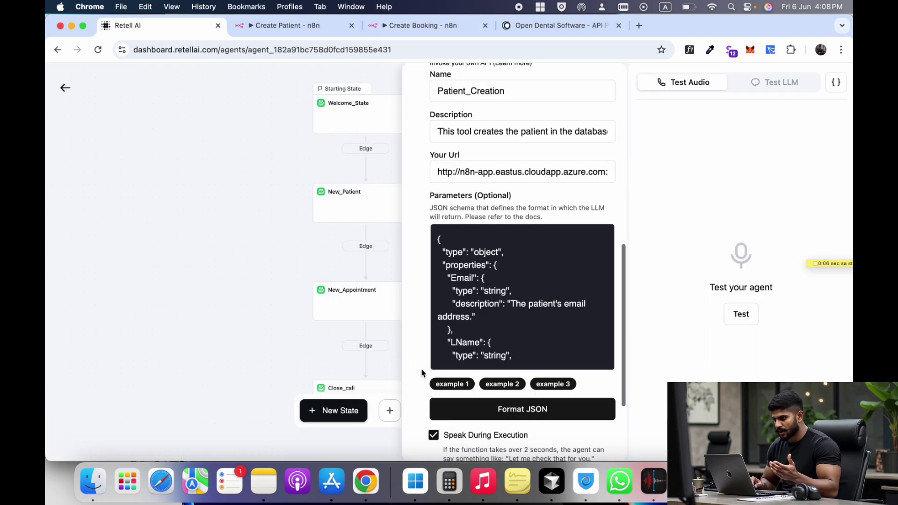
pyautogui.scroll(2, 422, 373)
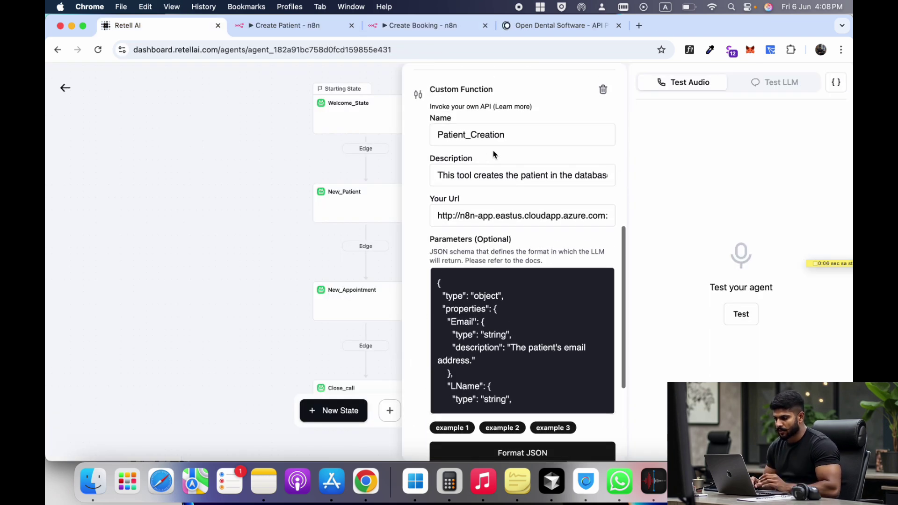
pyautogui.click(287, 33)
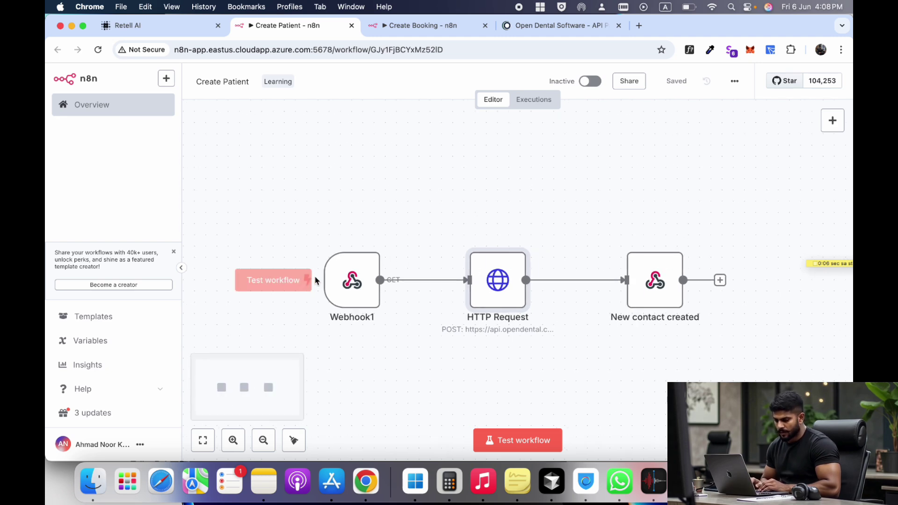
# - Set the Create Patient Webhook1 trigger's HTTP method to POST and review its response options
pyautogui.doubleClick(360, 273)
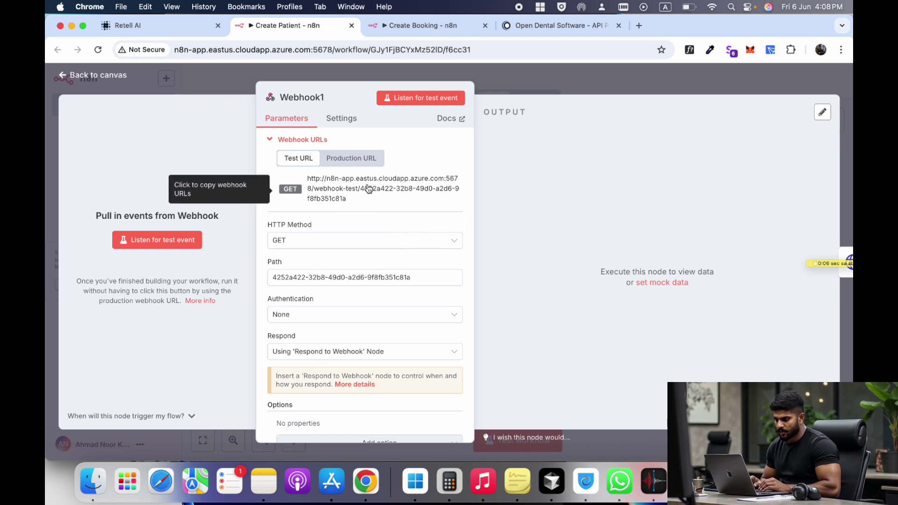
pyautogui.scroll(-1, 344, 177)
pyautogui.click(351, 140)
pyautogui.click(328, 221)
pyautogui.click(301, 325)
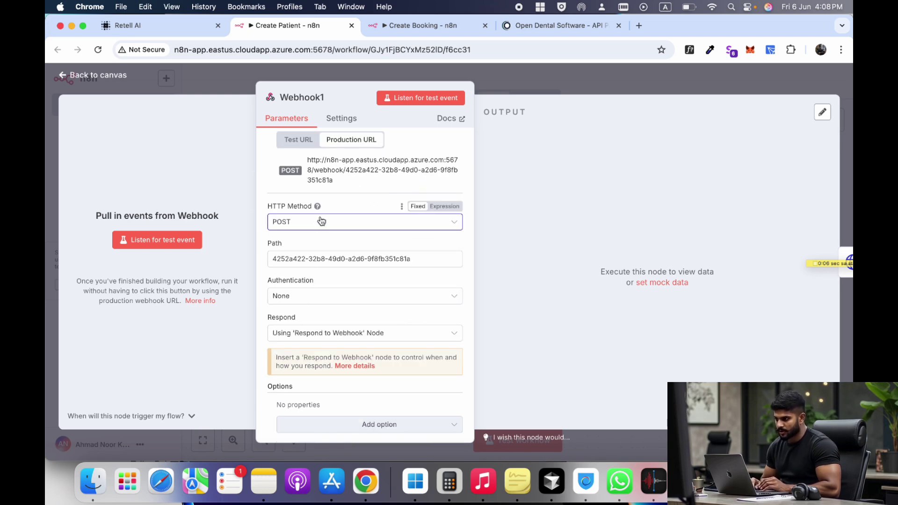
pyautogui.scroll(-2, 314, 256)
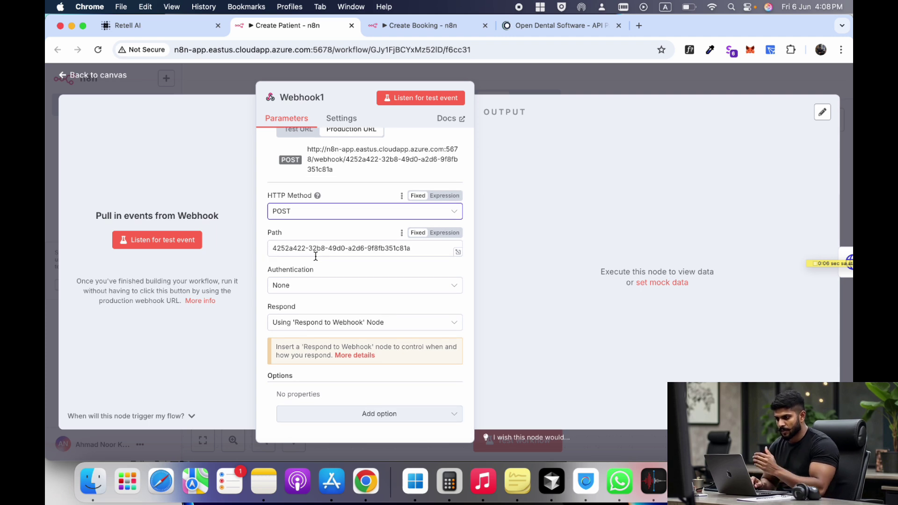
pyautogui.click(337, 323)
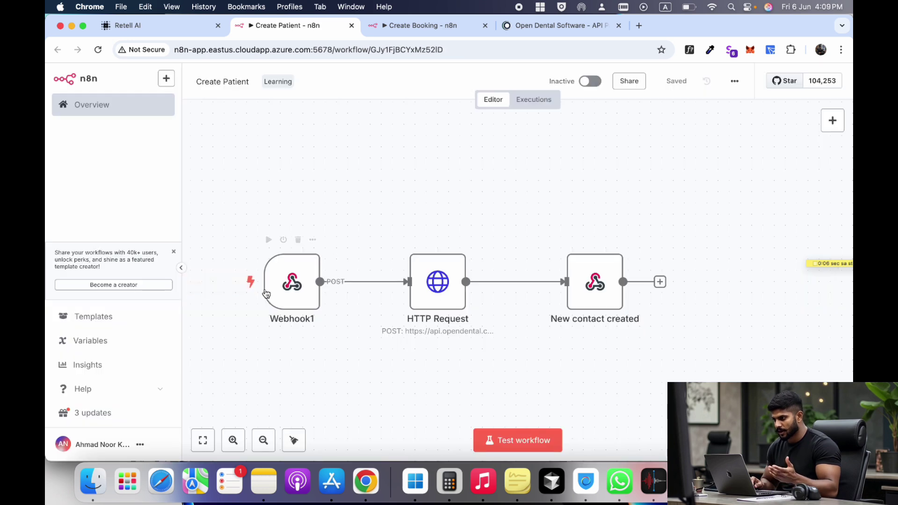
# - Add a Webhook node via the 'webh' search, check Retell's Patient_Creation function, and return to canvas
pyautogui.click(832, 121)
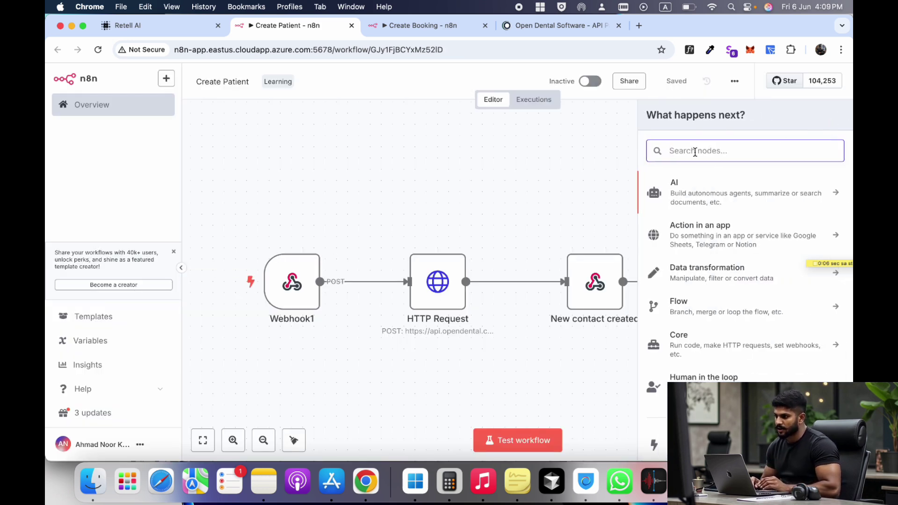
pyautogui.write('webh')
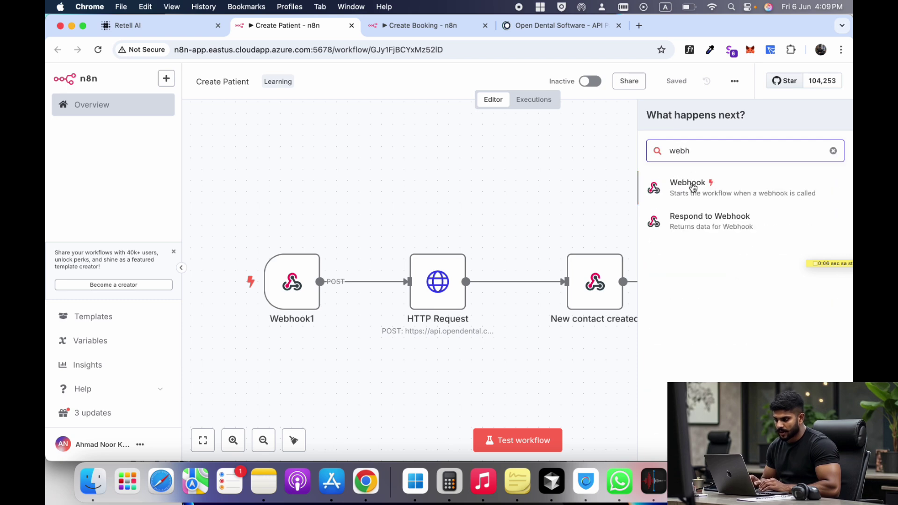
pyautogui.click(693, 187)
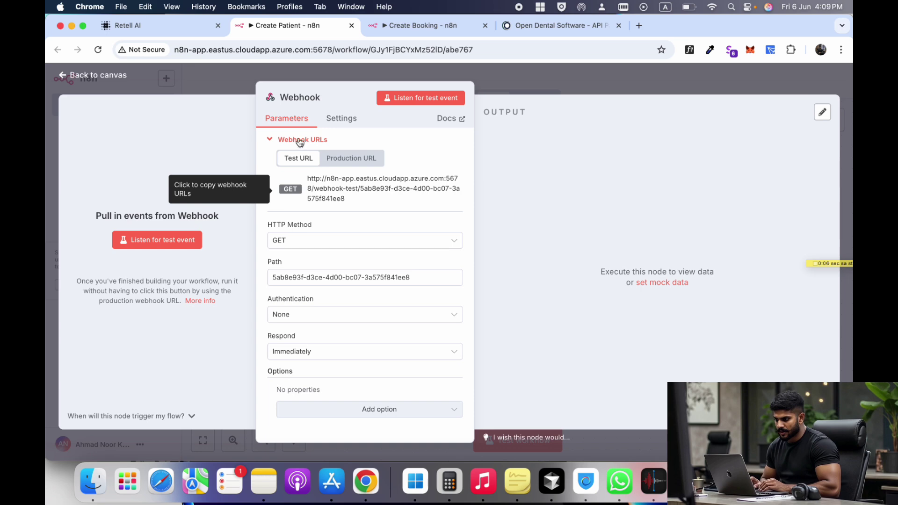
pyautogui.click(171, 29)
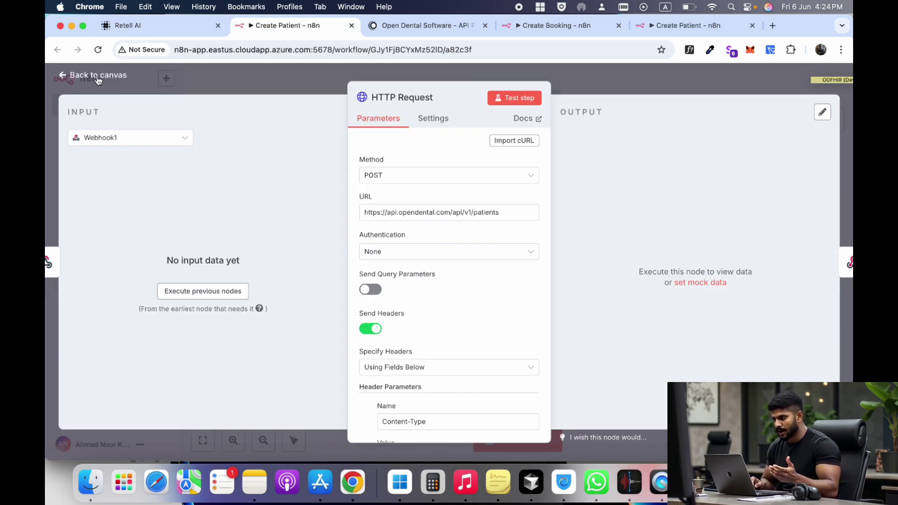
pyautogui.press('Escape')
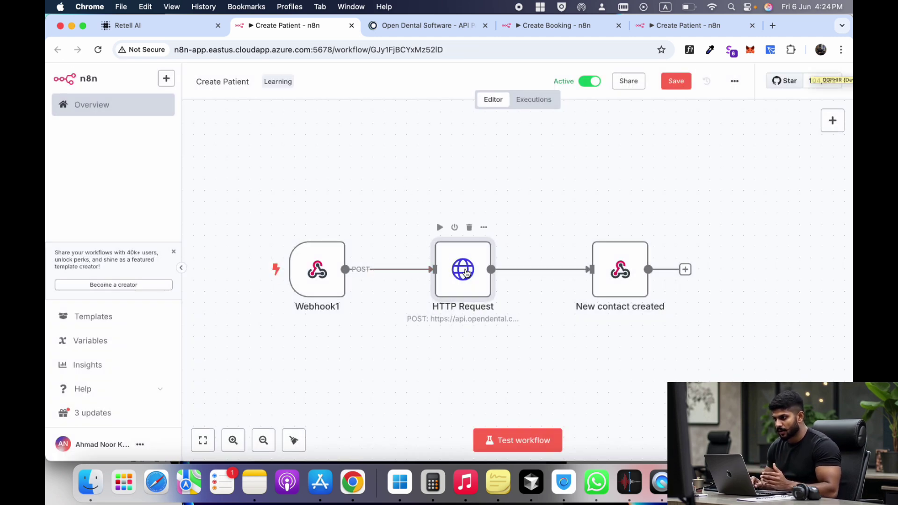
# - Inspect the HTTP Request node's Authorization header, including its ODFHIR developer and customer key placeholders
pyautogui.doubleClick(455, 268)
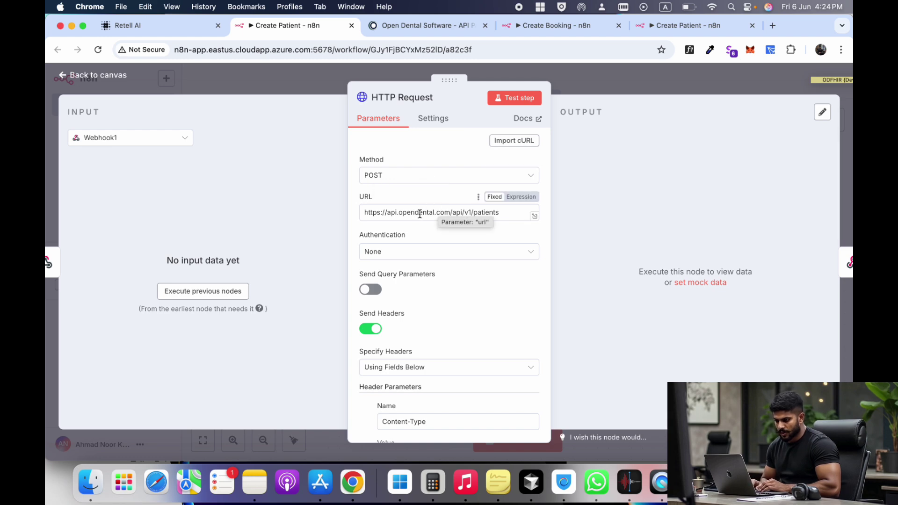
pyautogui.scroll(-10, 391, 291)
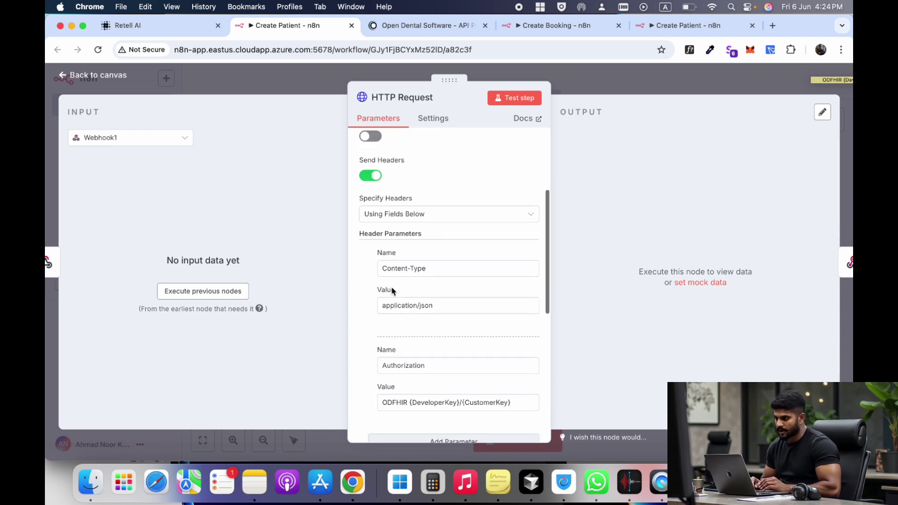
pyautogui.click(409, 311)
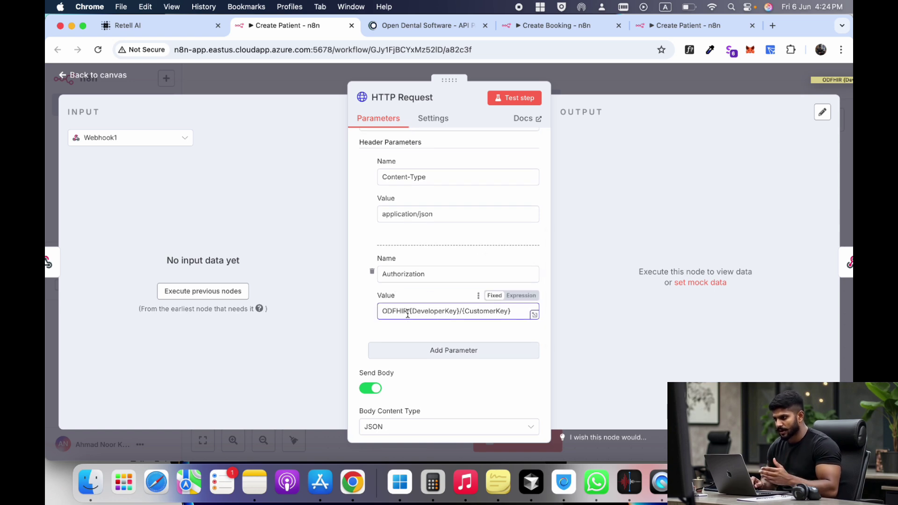
pyautogui.moveTo(408, 313); pyautogui.dragTo(448, 312)
pyautogui.click(435, 311)
pyautogui.moveTo(511, 311); pyautogui.dragTo(410, 312)
# - Review the JSON body's patient fields, such as WirelessPhone
pyautogui.scroll(-5, 413, 363)
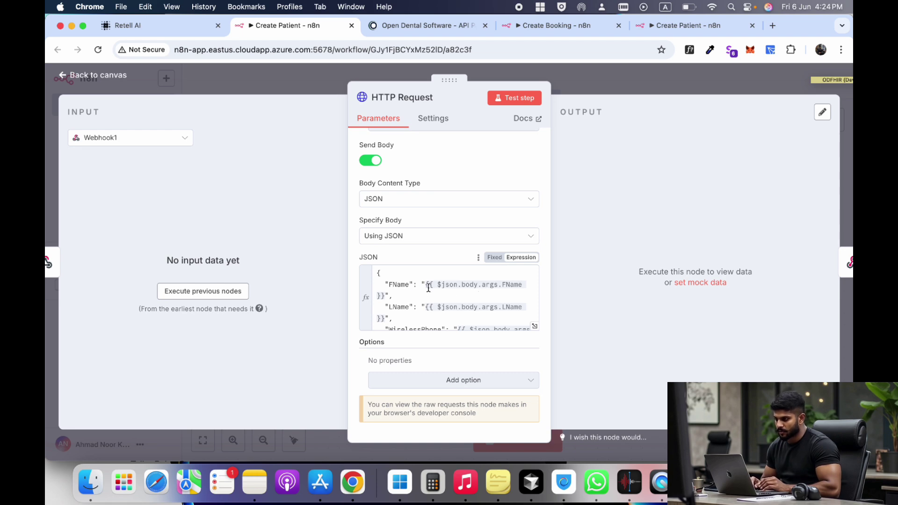
pyautogui.scroll(-3, 418, 305)
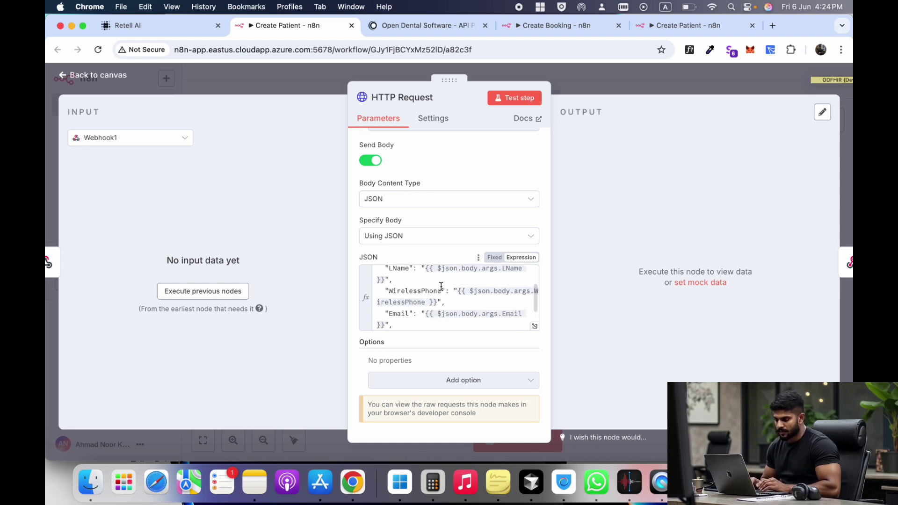
pyautogui.click(438, 290)
pyautogui.doubleClick(438, 290)
pyautogui.scroll(-2, 404, 309)
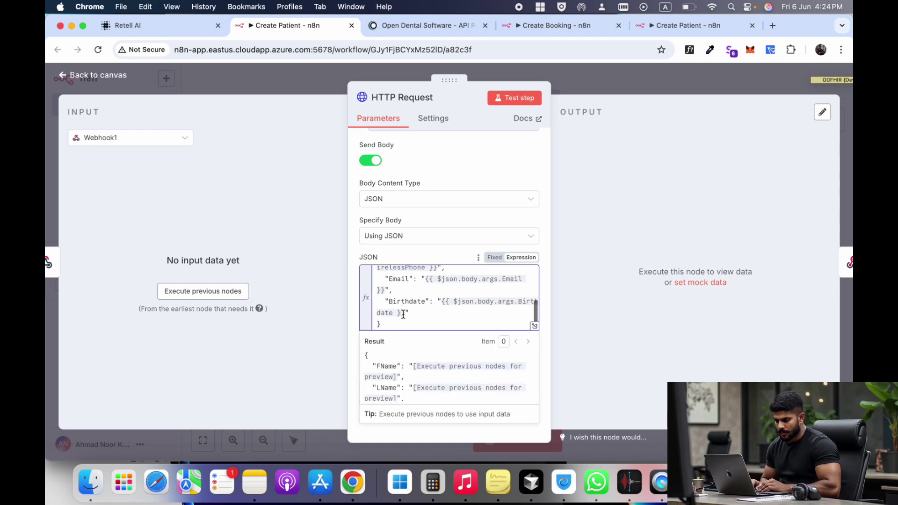
pyautogui.scroll(4, 420, 301)
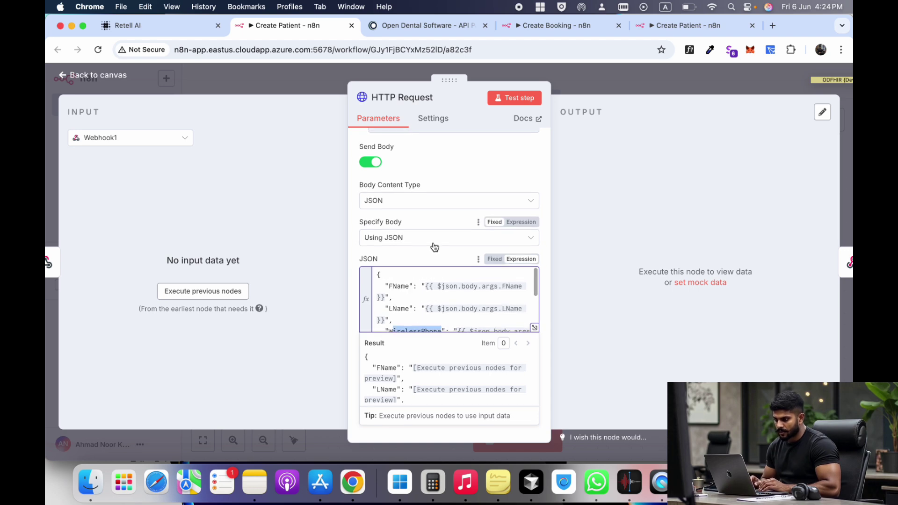
pyautogui.scroll(10, 401, 237)
# - Select the Open Dental patients URL and start searching 'open dental api do' in a new tab
pyautogui.moveTo(517, 211); pyautogui.dragTo(355, 214)
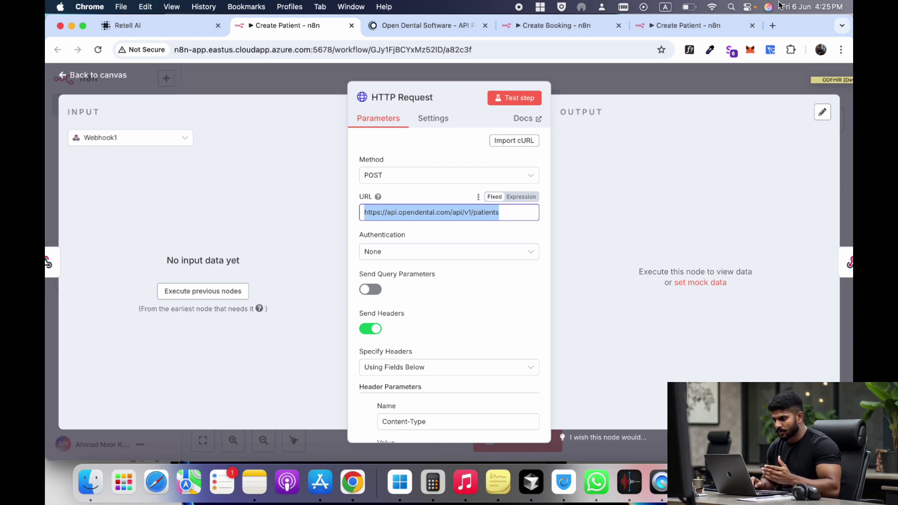
pyautogui.click(773, 27)
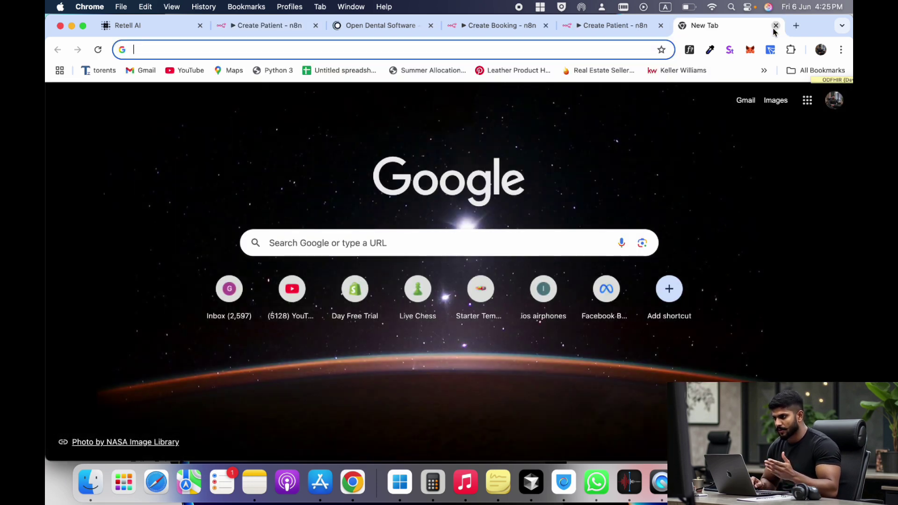
pyautogui.write('open dental api doc')
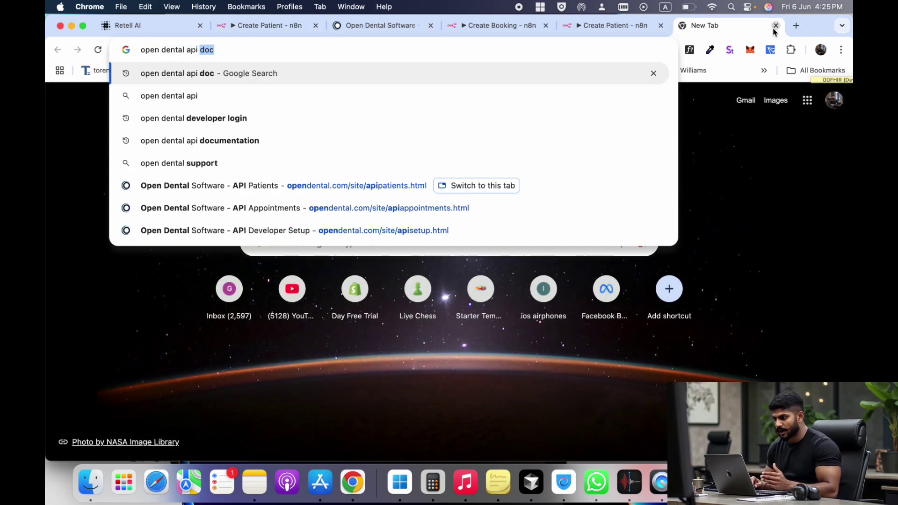
# - Search Google, open the Open Dental API Documents result, and scroll to Documents GET (multiple)
pyautogui.press('Return')
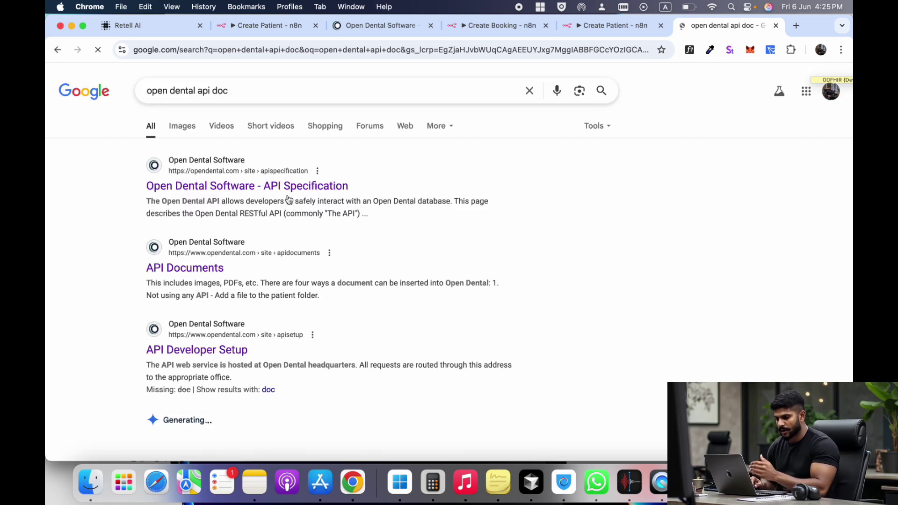
pyautogui.click(194, 273)
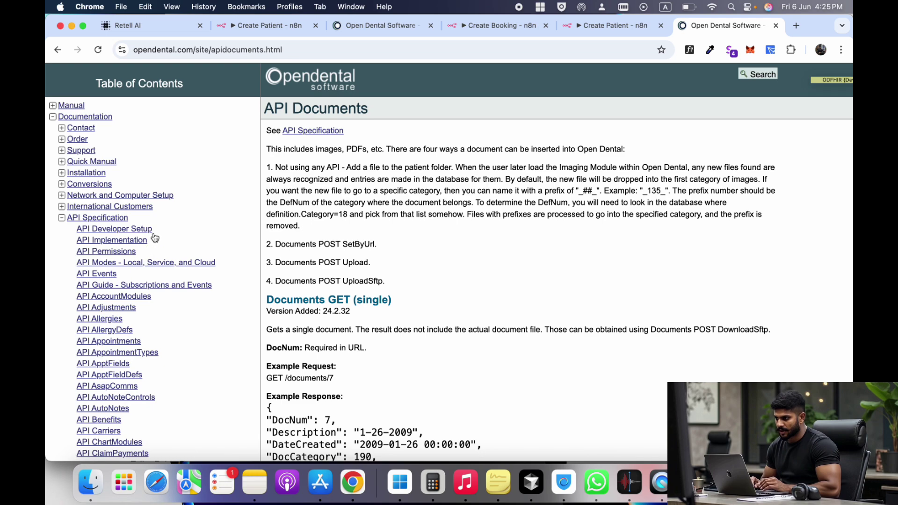
pyautogui.scroll(-10, 363, 346)
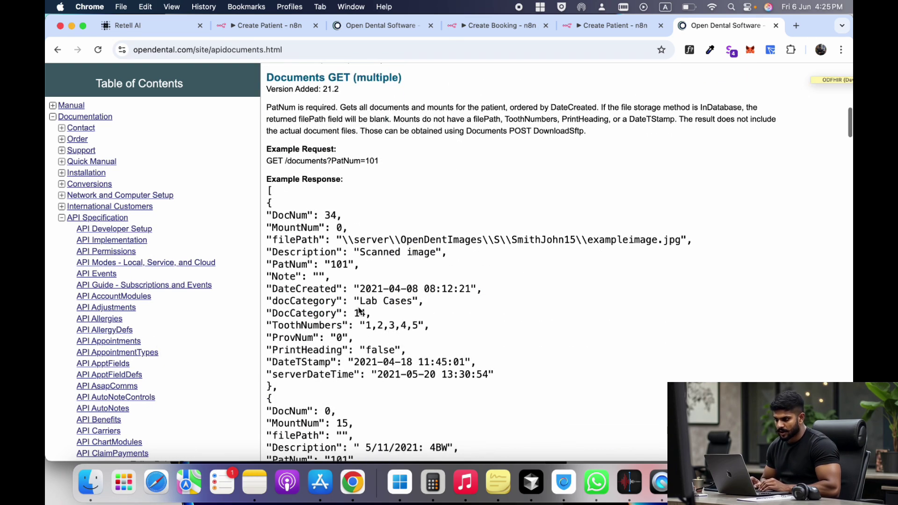
pyautogui.scroll(-3, 360, 311)
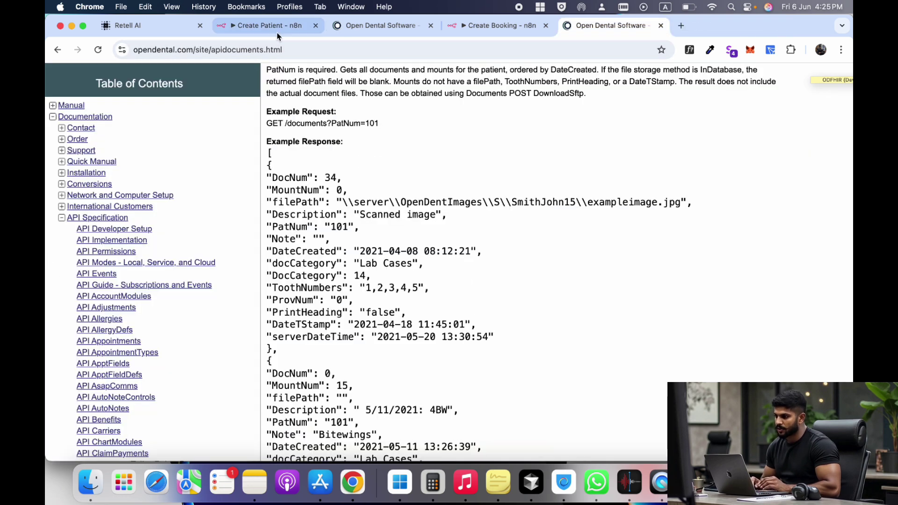
# - Close Open Dental's patient search window and search the Patients docs for the pasted API URL
pyautogui.click(277, 31)
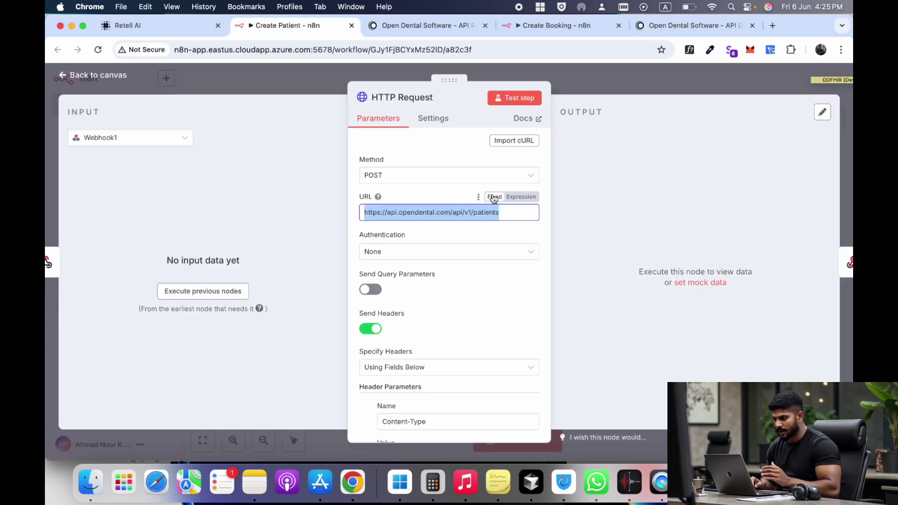
pyautogui.press('super+Tab')
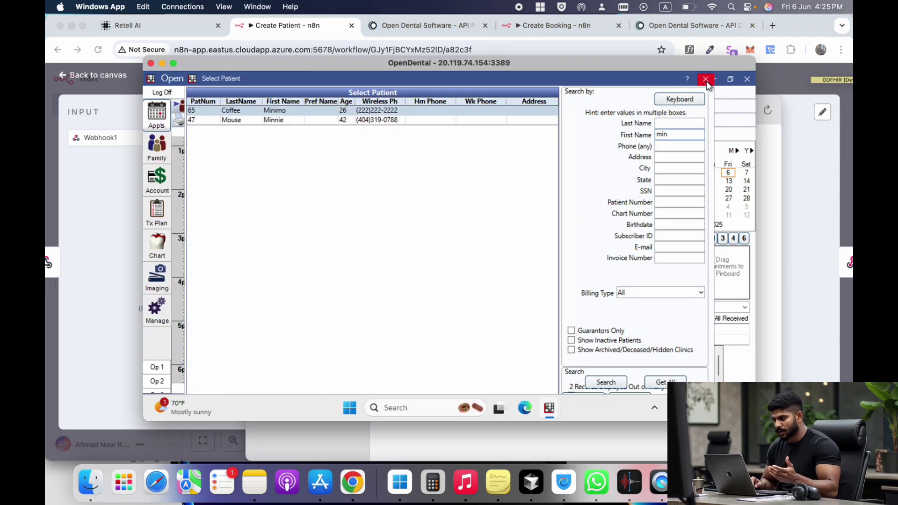
pyautogui.click(706, 80)
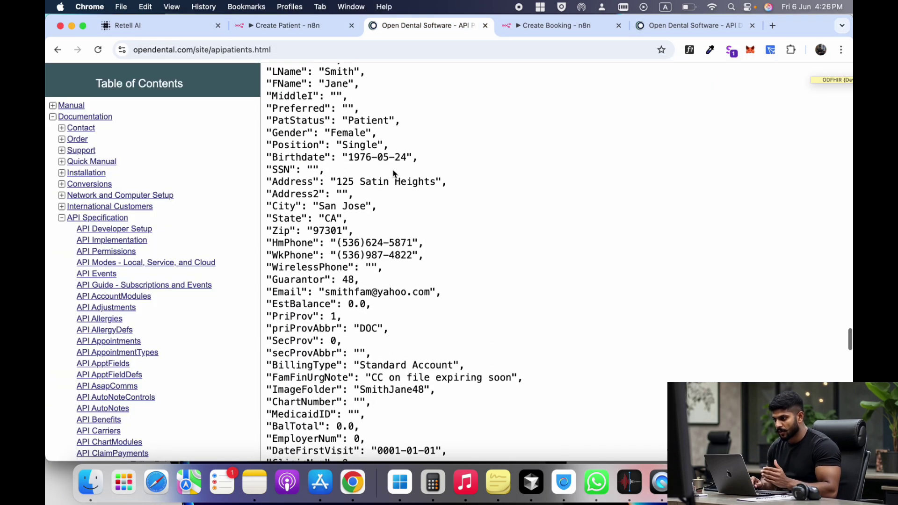
pyautogui.press('super+f')
pyautogui.write('opendental.com/api/v1/patients')
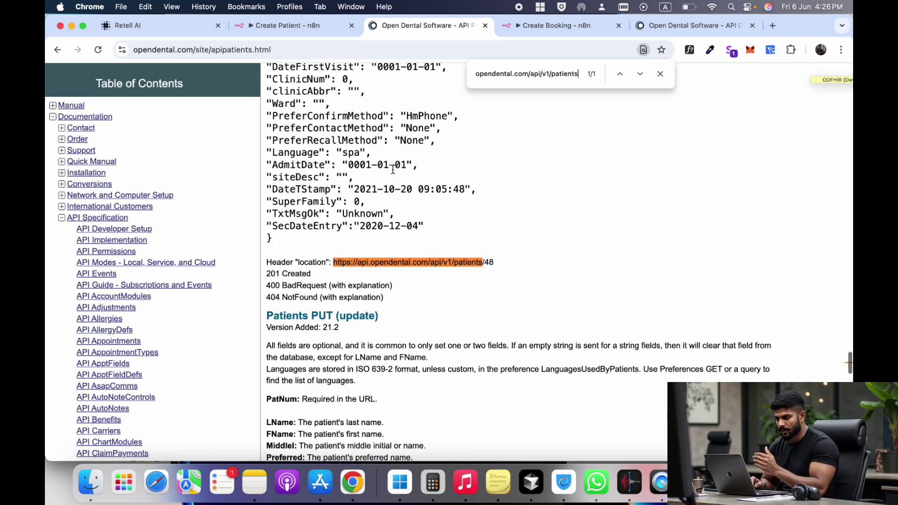
# - Compare the Create Patient request URL and Retell tool parameters against the POST /patients docs
pyautogui.click(285, 25)
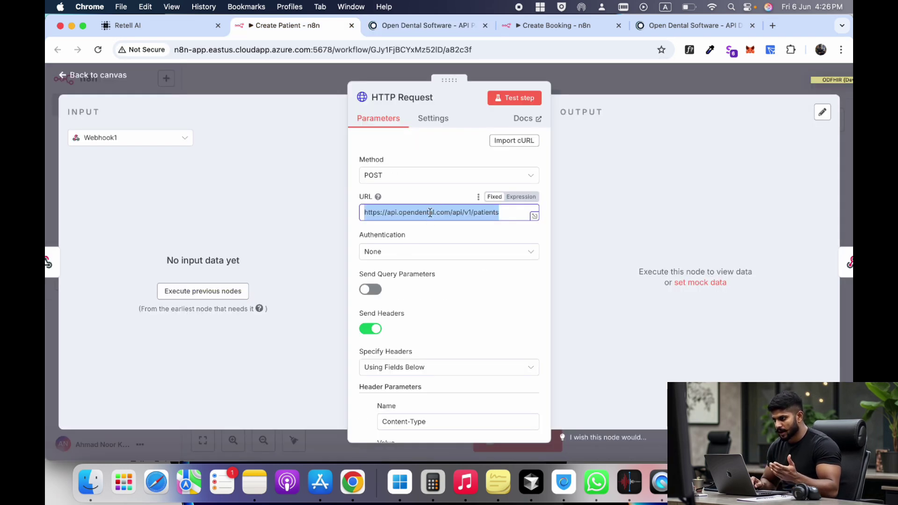
pyautogui.click(430, 31)
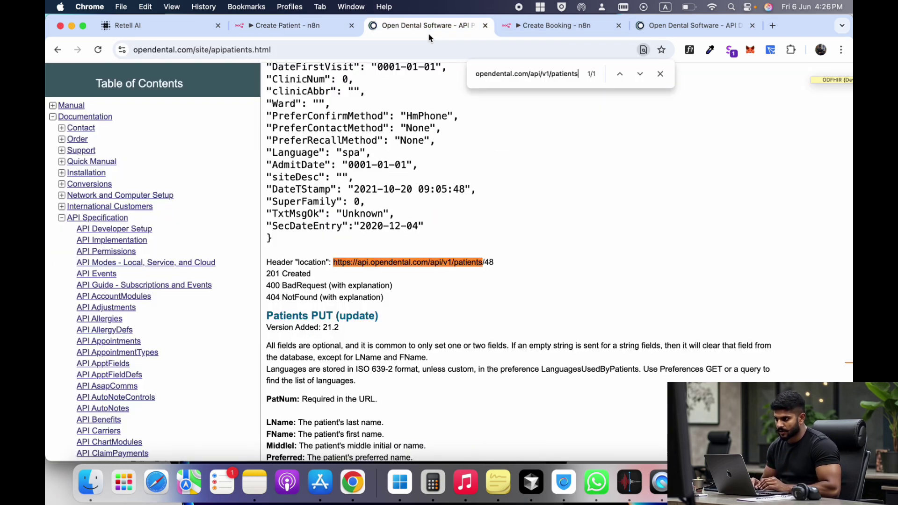
pyautogui.scroll(15, 365, 253)
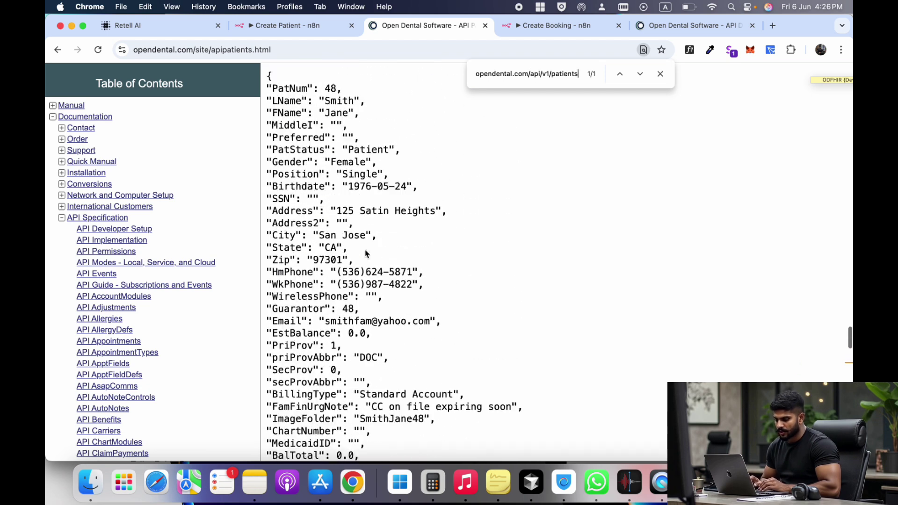
pyautogui.press('super+1')
pyautogui.scroll(-10, 491, 287)
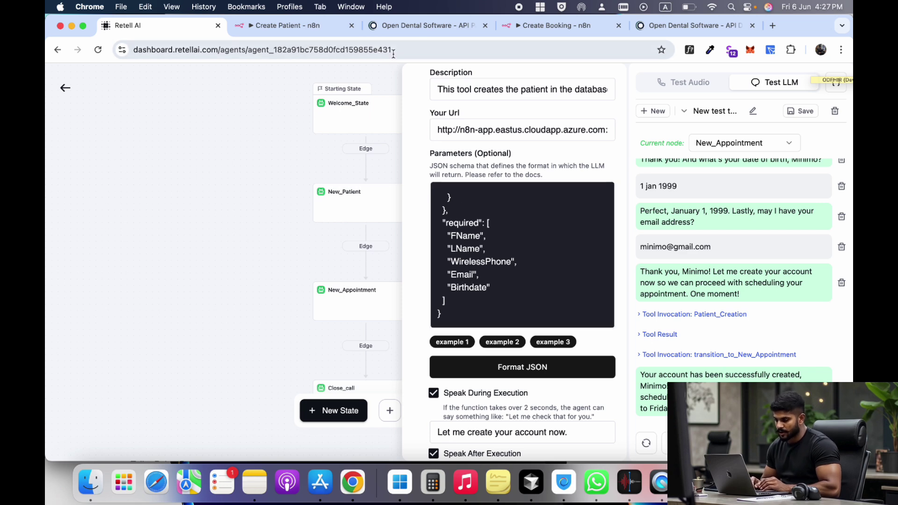
pyautogui.click(433, 27)
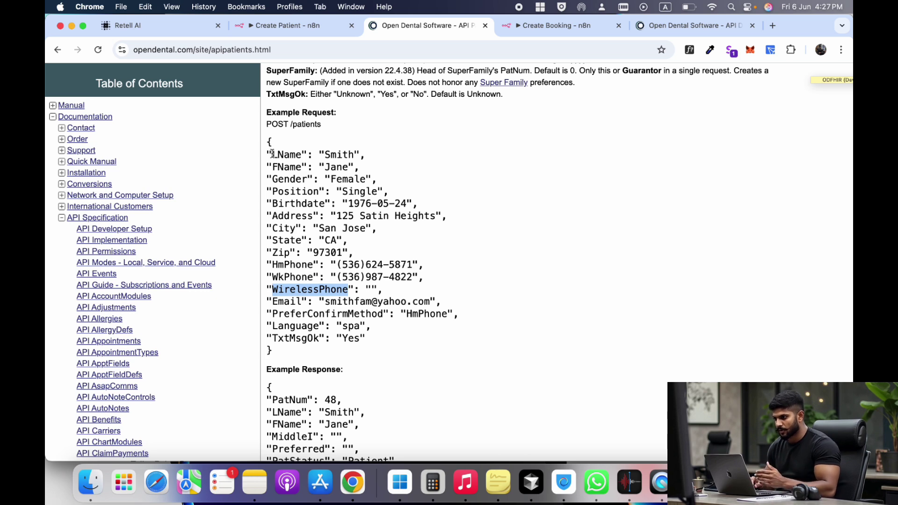
# - Select the POST /patients example body and returned location URL, then return to the HTTP Request node
pyautogui.moveTo(272, 155); pyautogui.dragTo(358, 340)
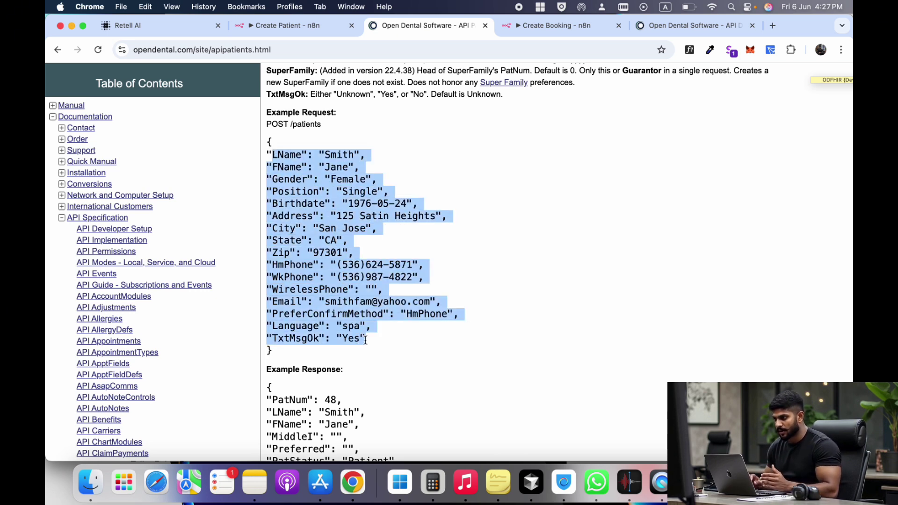
pyautogui.click(377, 330)
pyautogui.scroll(-10, 332, 265)
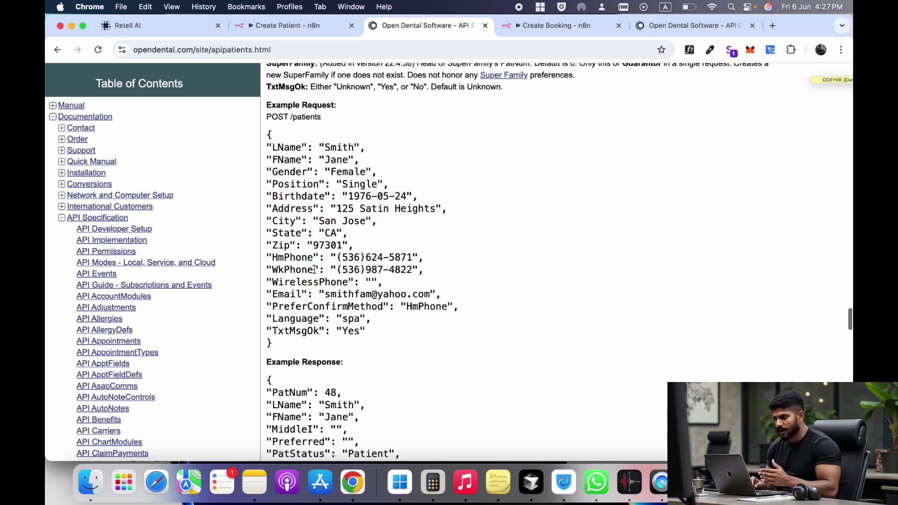
pyautogui.moveTo(333, 264); pyautogui.dragTo(502, 268)
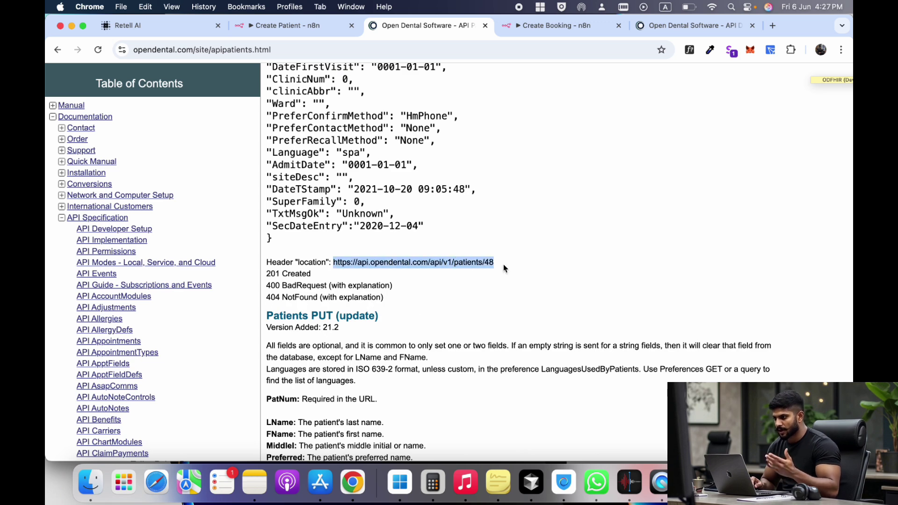
pyautogui.click(286, 25)
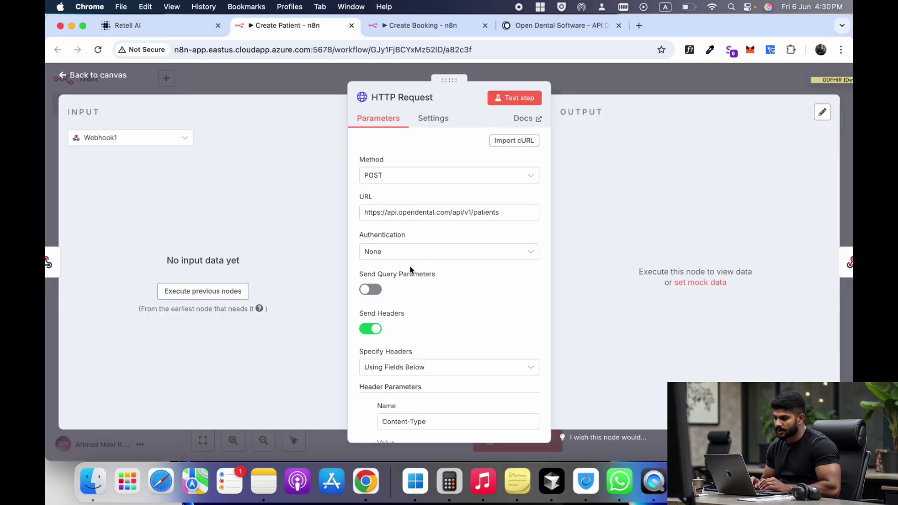
# - Highlight ODFHIR in the Create Patient Authorization header value and open the API Developer Setup docs
pyautogui.scroll(-3, 410, 266)
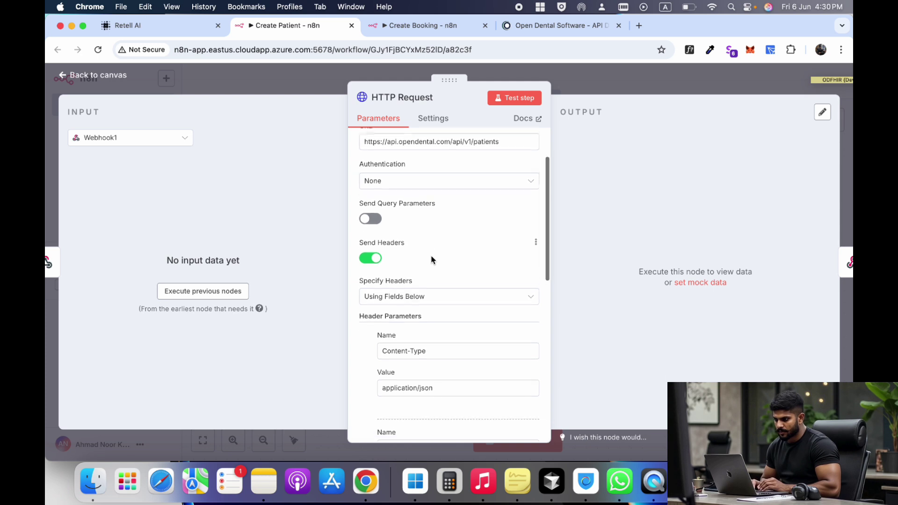
pyautogui.scroll(-3, 431, 261)
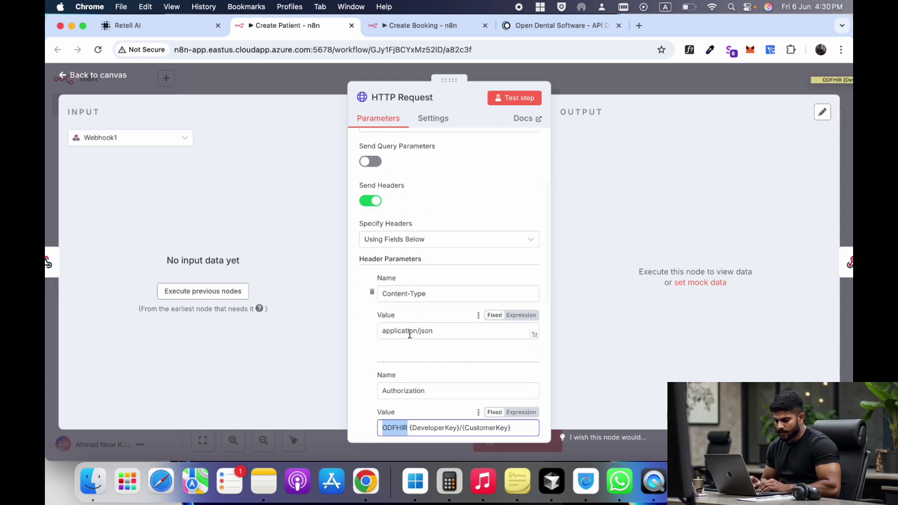
pyautogui.scroll(-8, 421, 300)
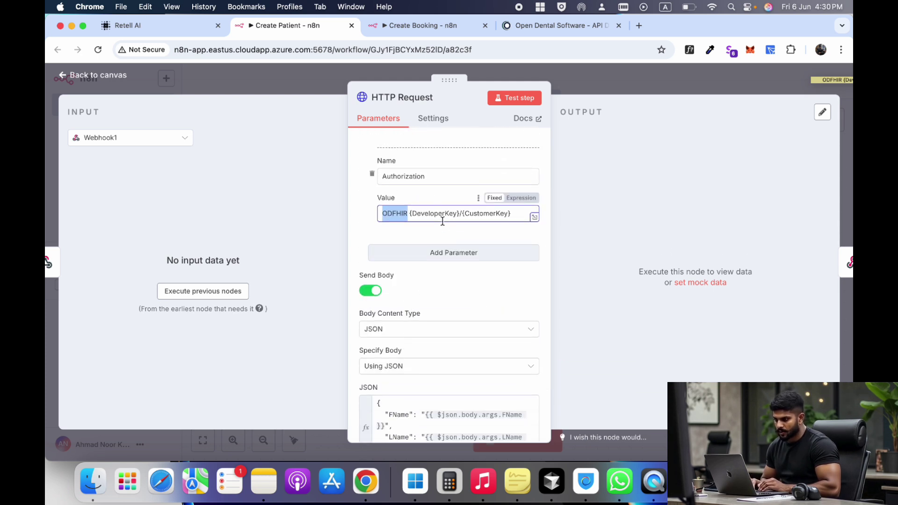
pyautogui.click(410, 213)
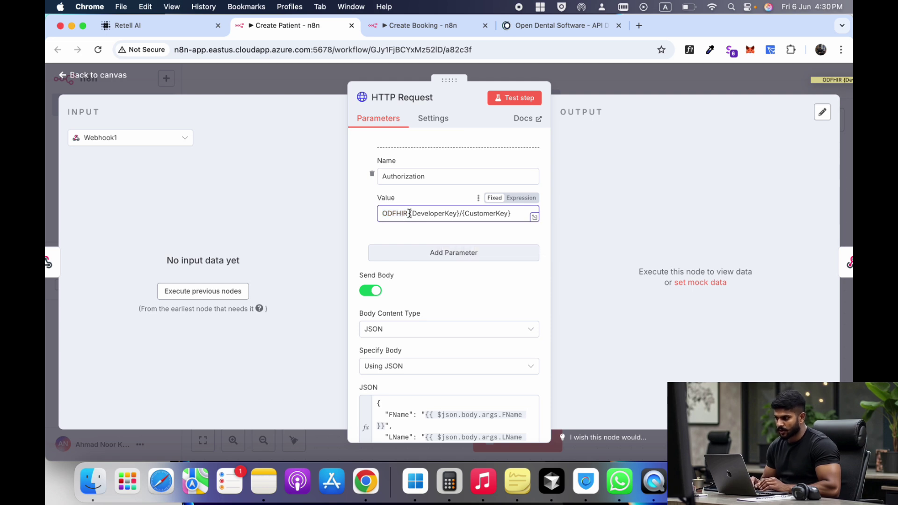
pyautogui.moveTo(410, 213); pyautogui.dragTo(375, 219)
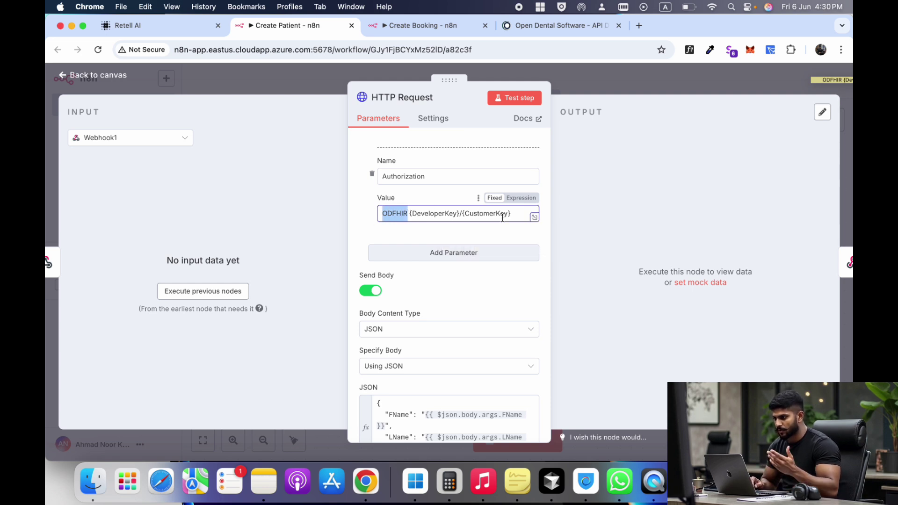
pyautogui.click(409, 215)
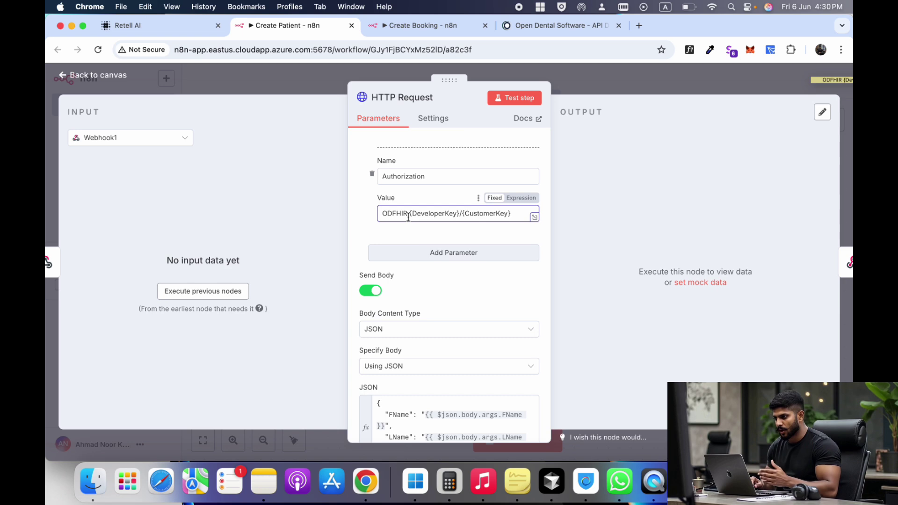
pyautogui.moveTo(408, 215); pyautogui.dragTo(383, 216)
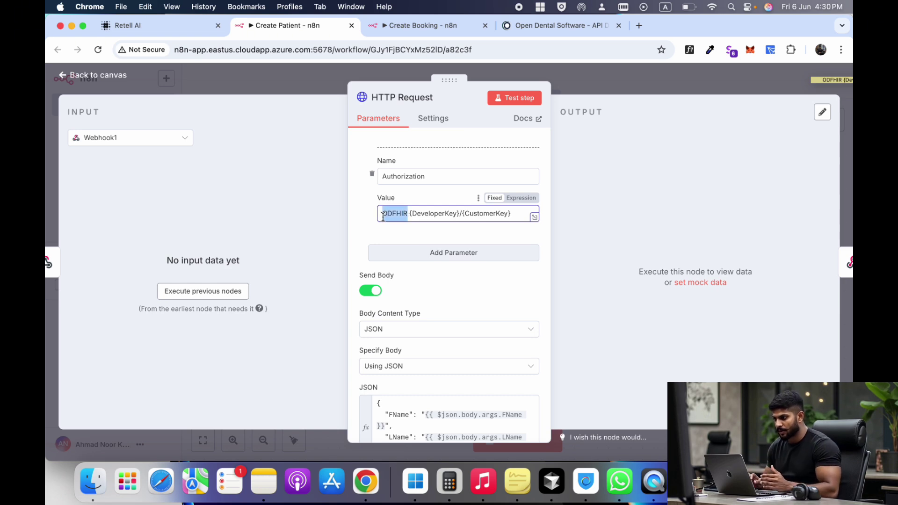
pyautogui.click(557, 25)
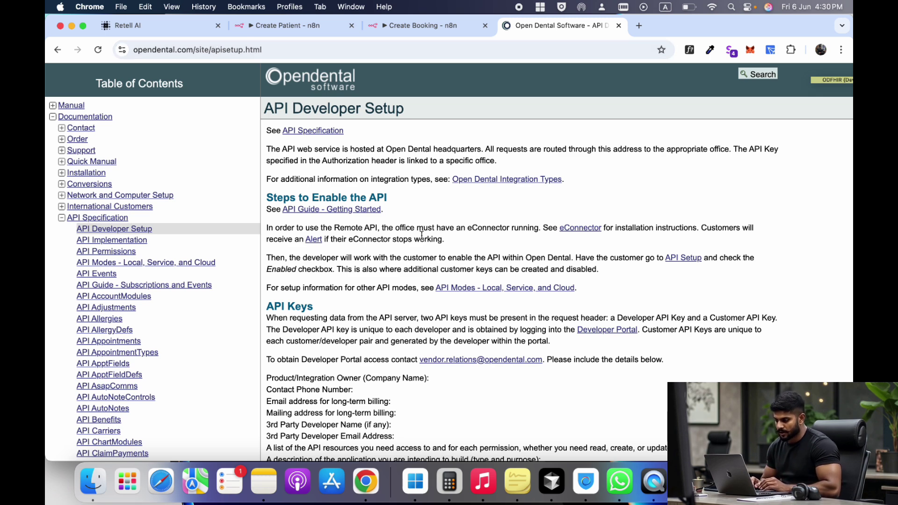
# - Find the Authorization header format on the setup page and copy the word ODFHIR
pyautogui.press('super+f')
pyautogui.press('Return')
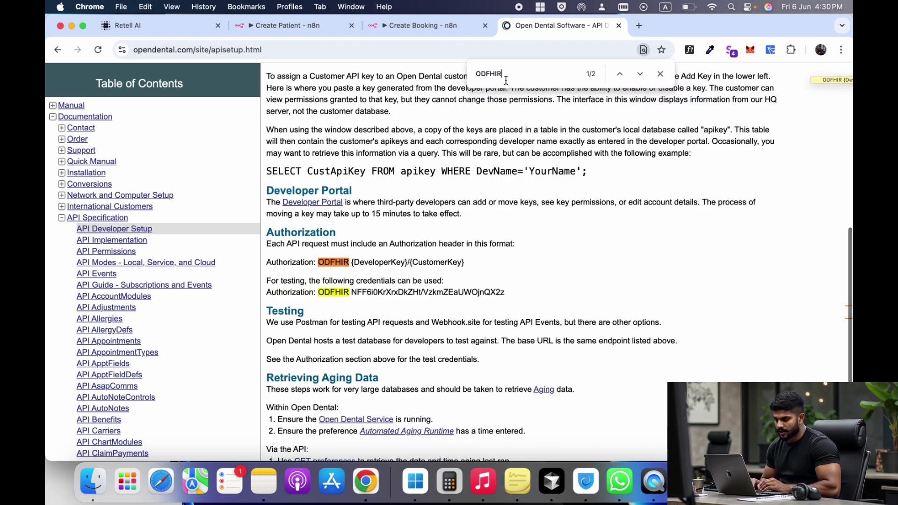
pyautogui.scroll(-3, 351, 277)
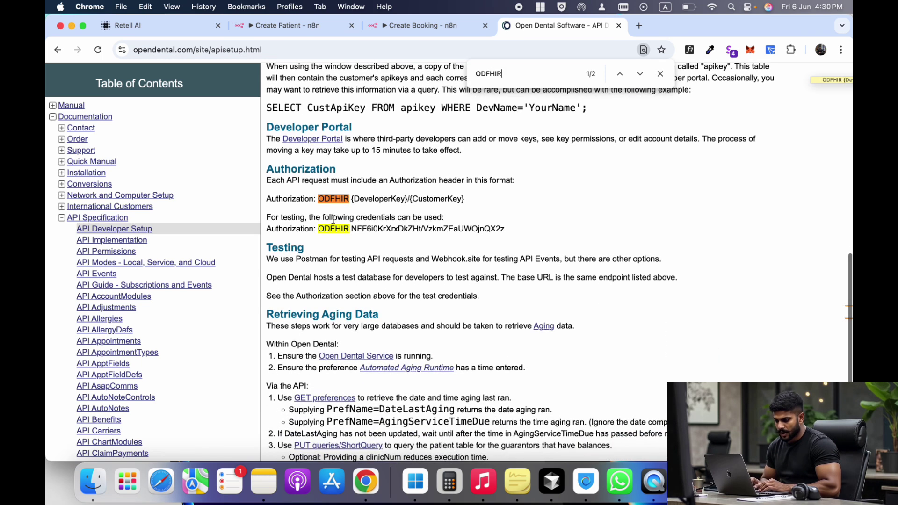
pyautogui.moveTo(317, 200); pyautogui.dragTo(467, 201)
pyautogui.click(347, 200)
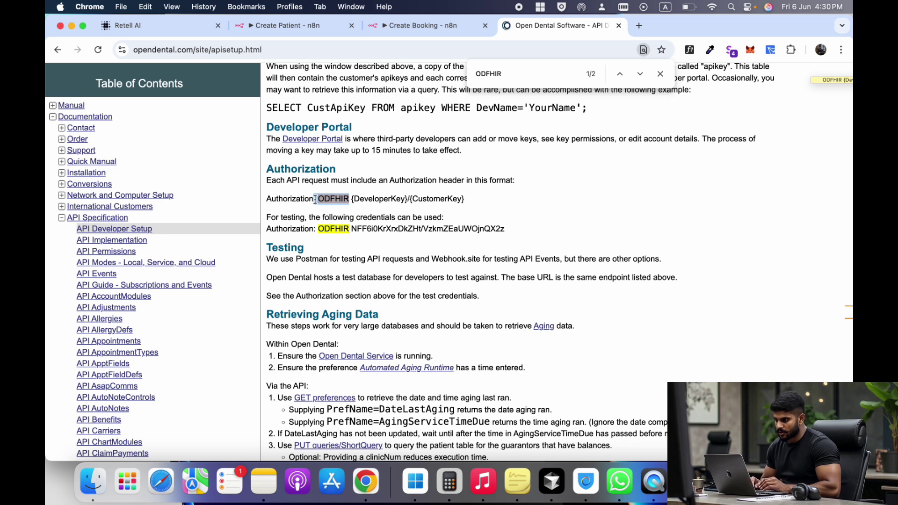
pyautogui.press('cmd+c')
# - Return to the Create Patient header's DeveloperKey part and open a new browser tab
pyautogui.click(416, 28)
pyautogui.click(306, 32)
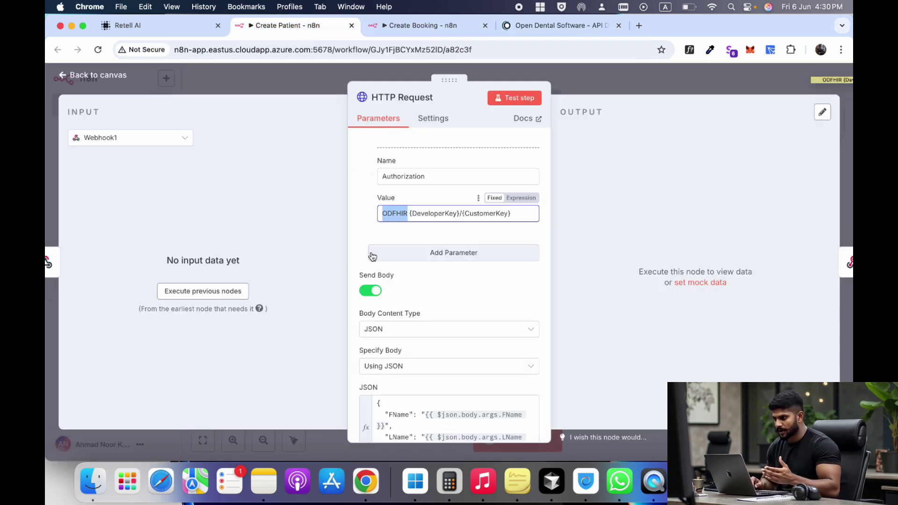
pyautogui.click(422, 214)
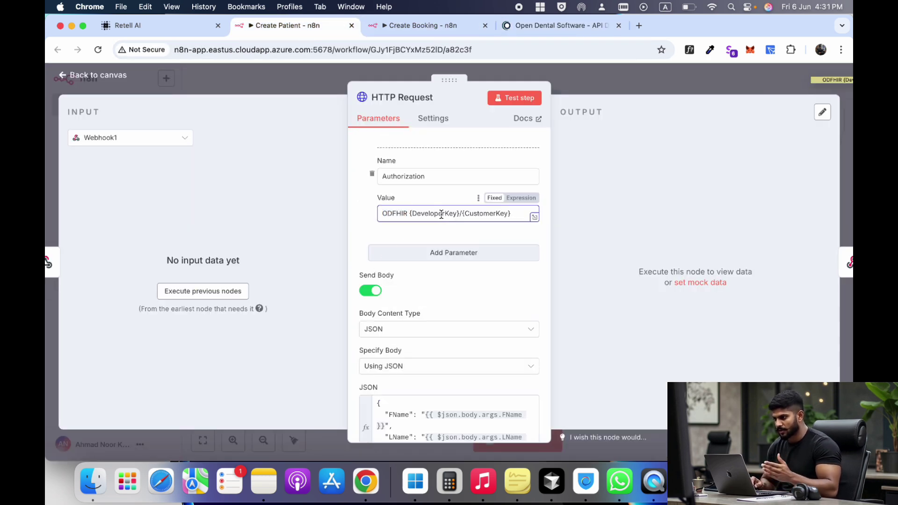
pyautogui.click(639, 25)
# - Search 'open denta', sign in to the Developer Portal with the saved login, and sort keys by Practice Title
pyautogui.write('op')
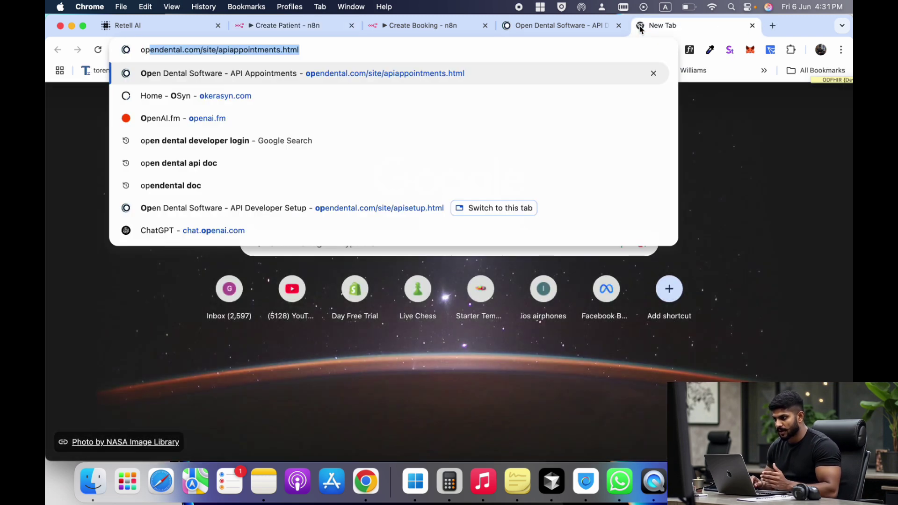
pyautogui.write('en dental developer login')
pyautogui.press('Return')
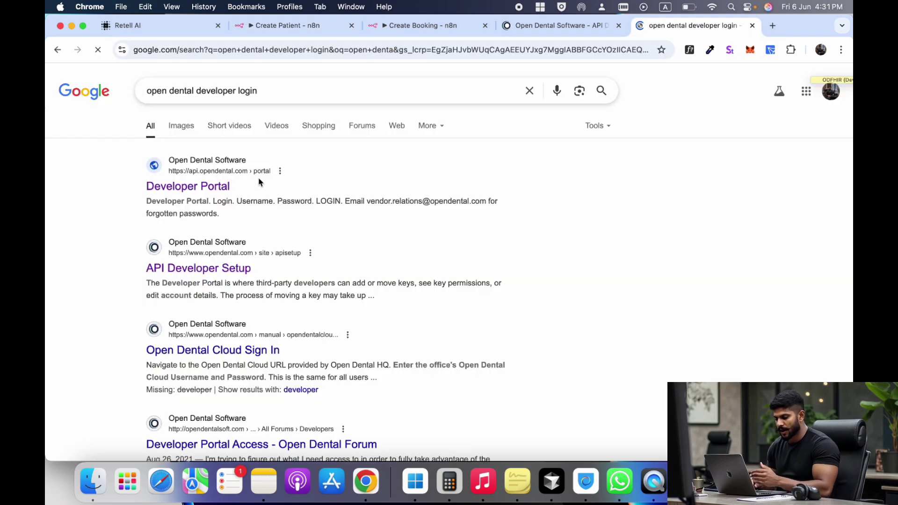
pyautogui.click(194, 187)
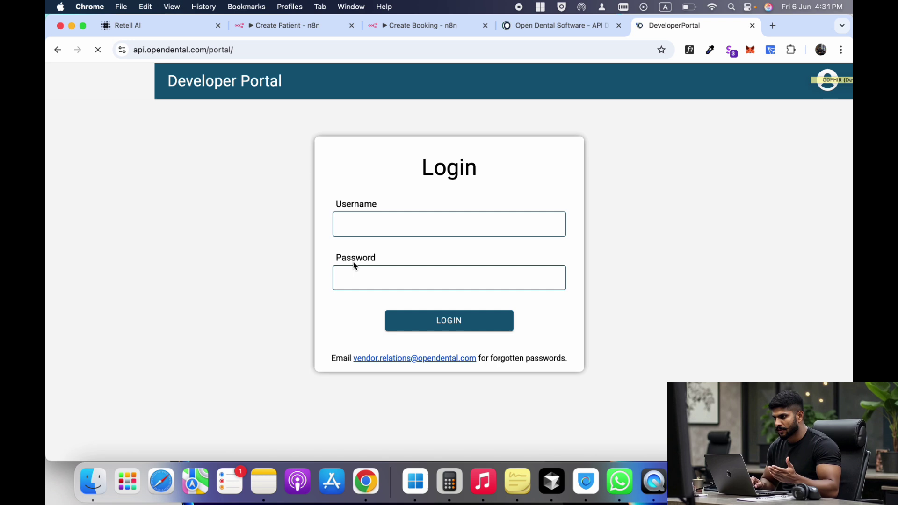
pyautogui.click(377, 222)
pyautogui.click(412, 255)
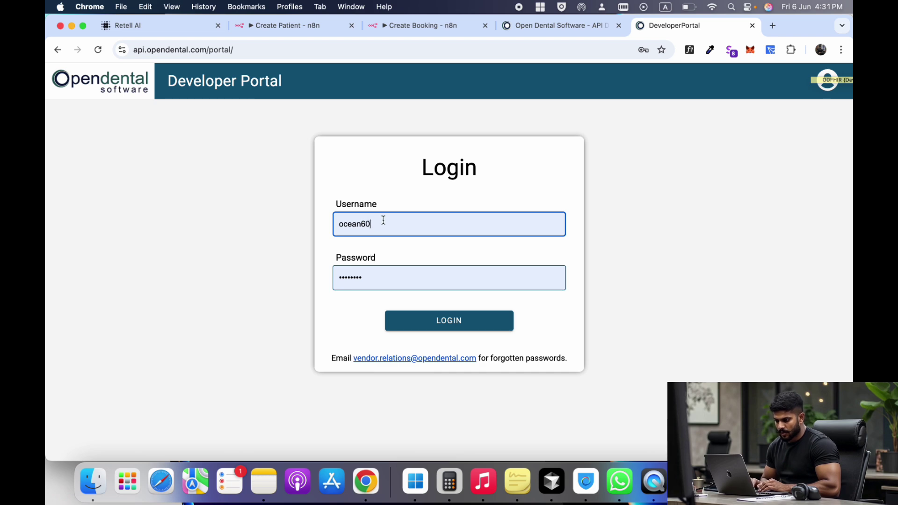
pyautogui.press('Return')
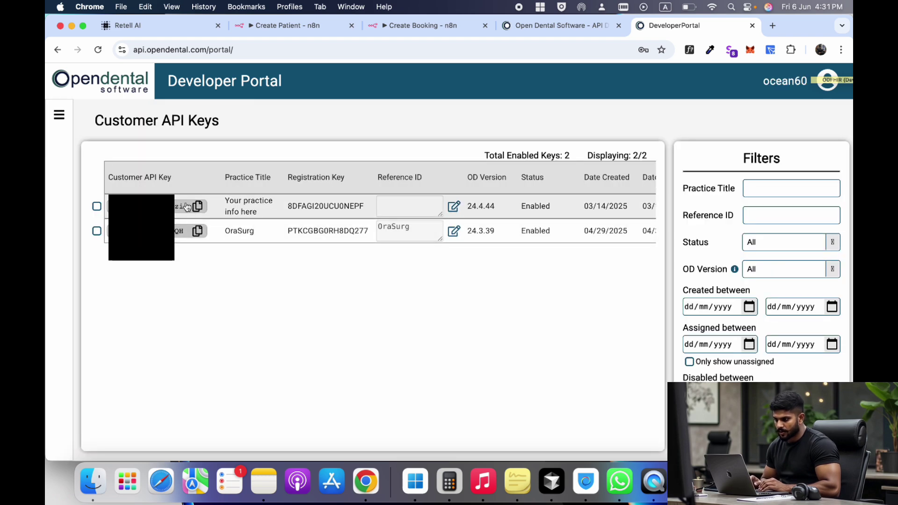
pyautogui.click(271, 180)
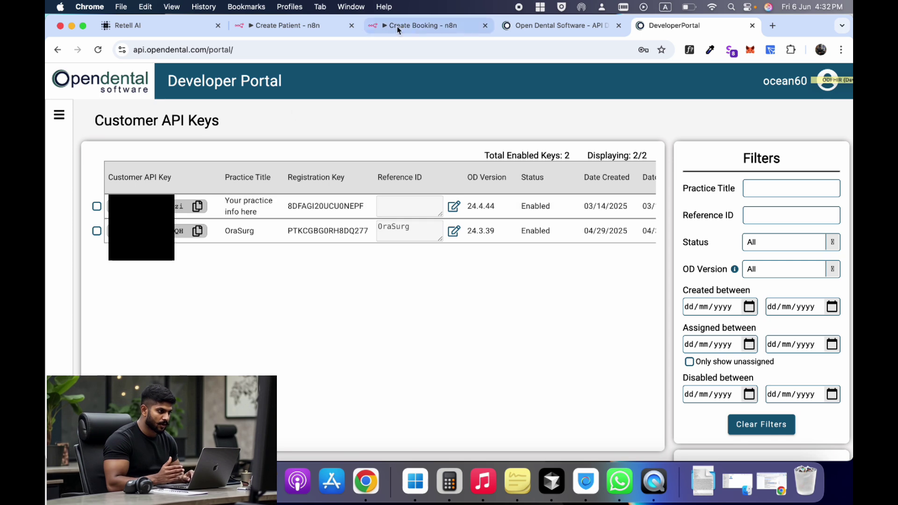
# - Match the header's CustomerKey and DeveloperKey placeholders against the Developer Key on the portal's Account page
pyautogui.click(305, 30)
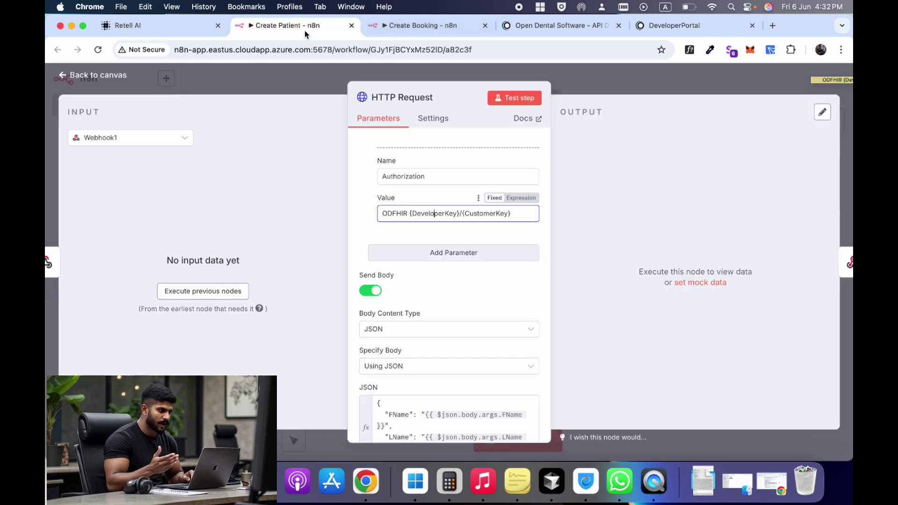
pyautogui.moveTo(517, 214); pyautogui.dragTo(469, 214)
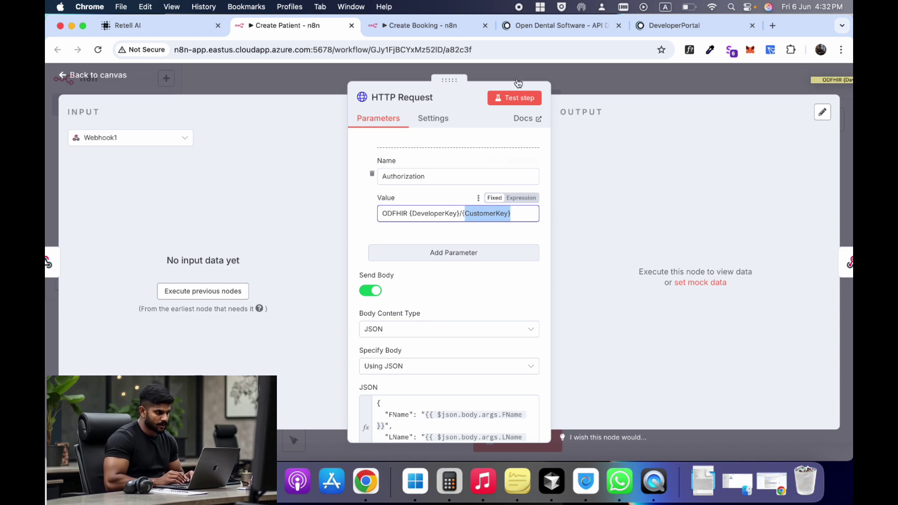
pyautogui.click(679, 25)
pyautogui.click(63, 120)
pyautogui.click(75, 177)
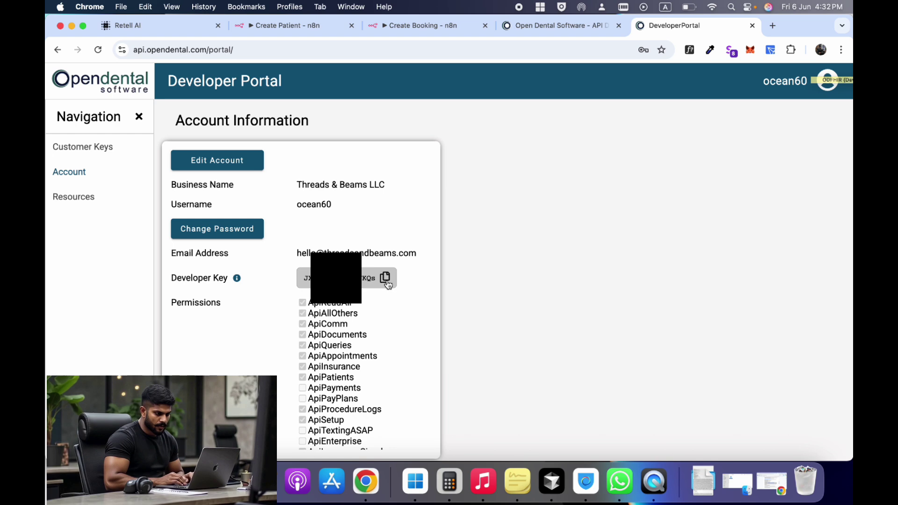
pyautogui.click(290, 25)
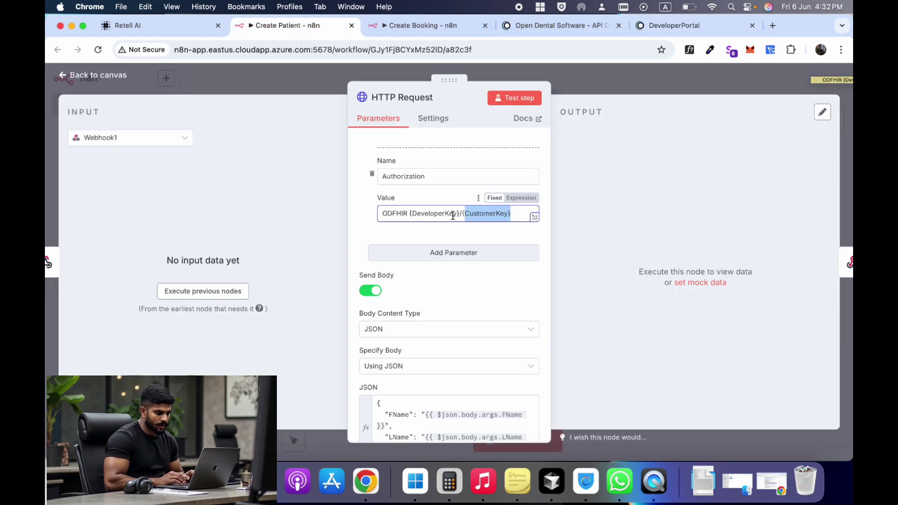
pyautogui.moveTo(462, 215); pyautogui.dragTo(409, 214)
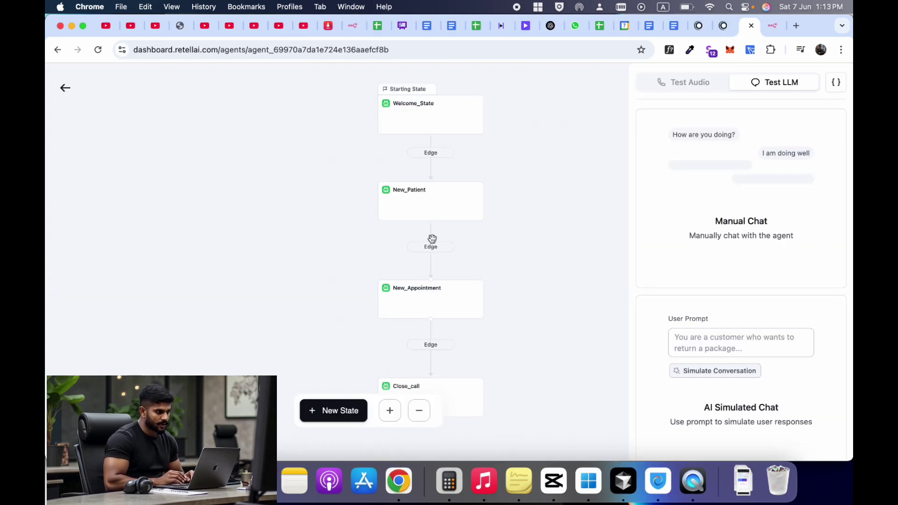
pyautogui.click(774, 28)
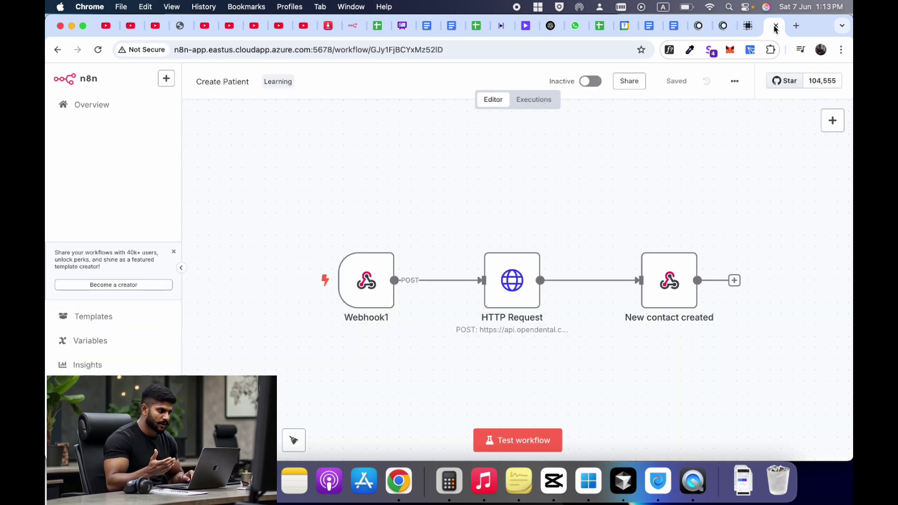
pyautogui.click(748, 27)
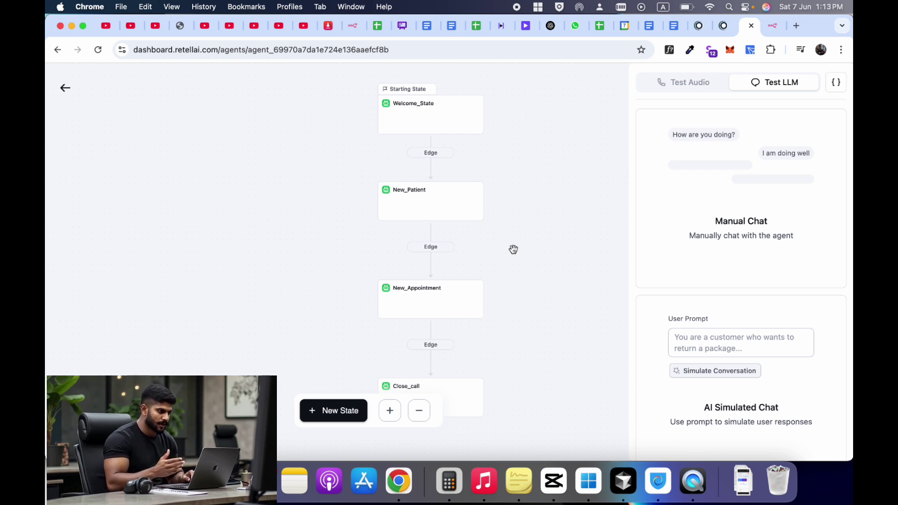
pyautogui.moveTo(513, 248); pyautogui.dragTo(529, 249)
pyautogui.click(699, 89)
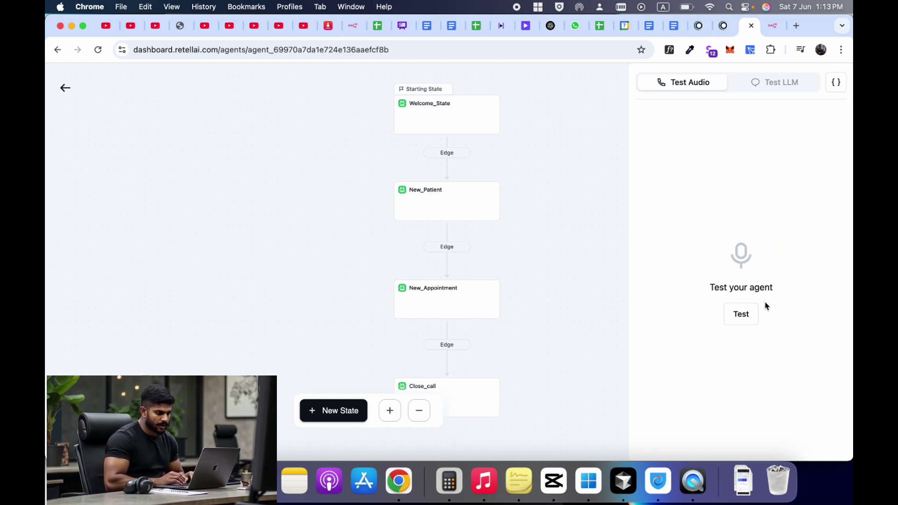
pyautogui.click(768, 83)
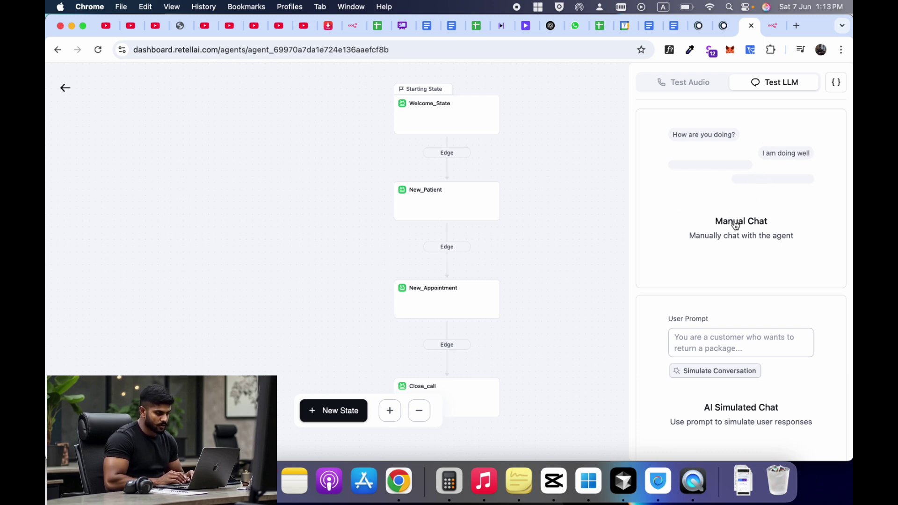
# - Start a manual chat and send 'hey olivia i want to book appoinmnt'
pyautogui.click(741, 224)
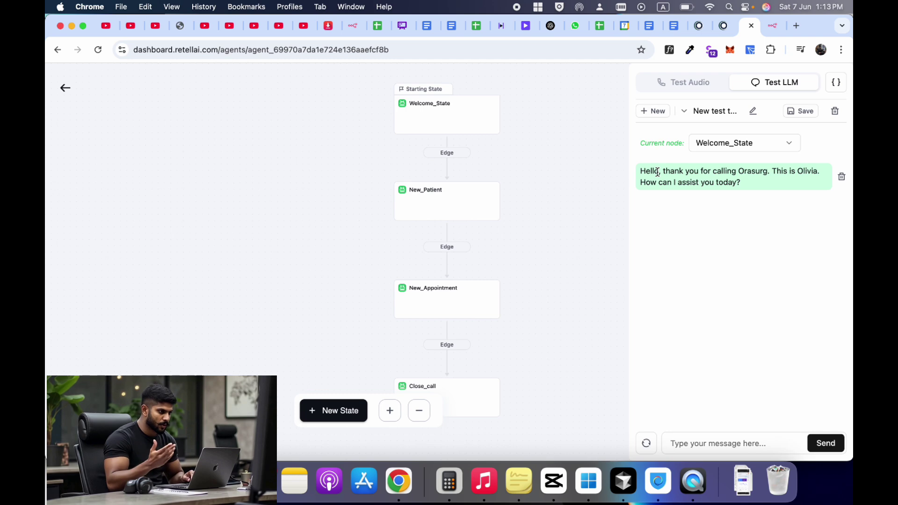
pyautogui.moveTo(641, 171); pyautogui.dragTo(740, 185)
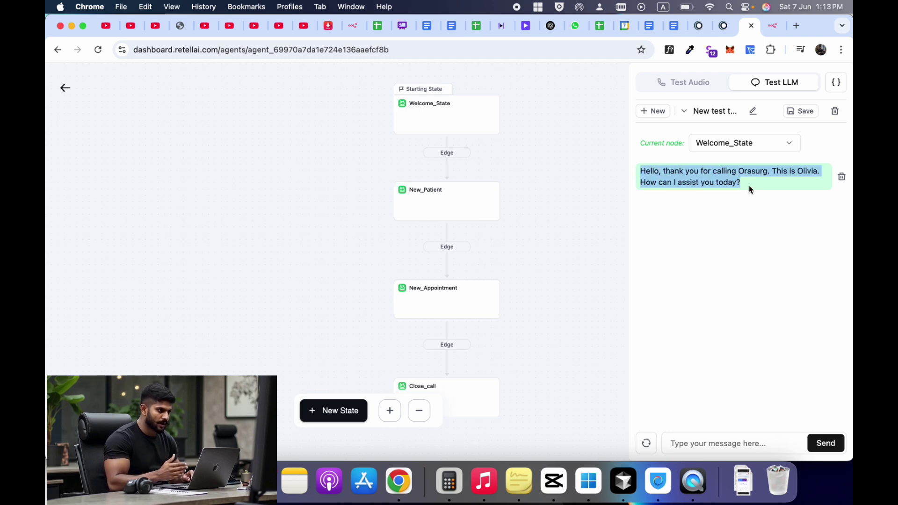
pyautogui.click(708, 443)
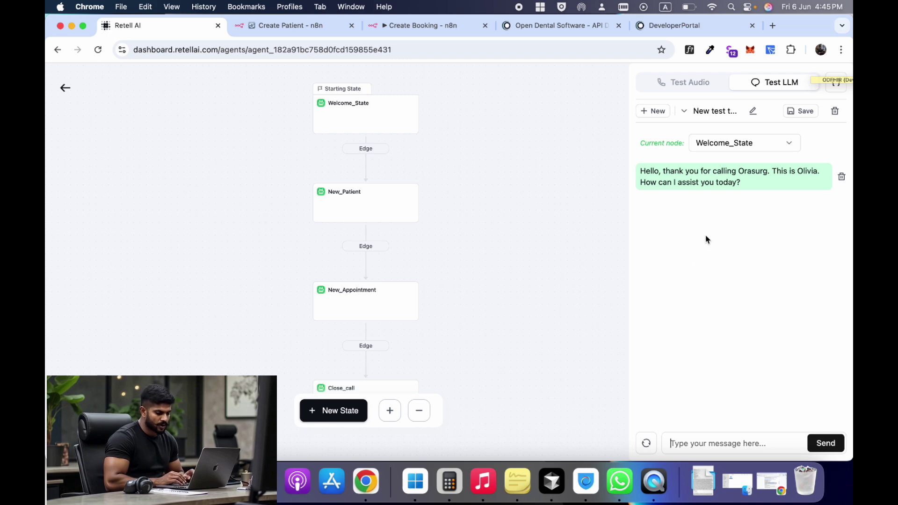
pyautogui.write('hey olivia i want to book appoin')
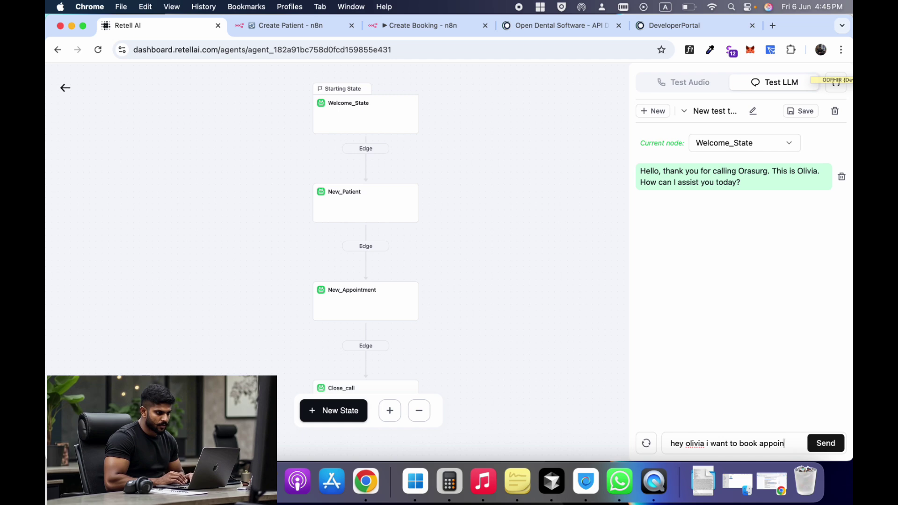
pyautogui.write('mnt')
pyautogui.press('Return')
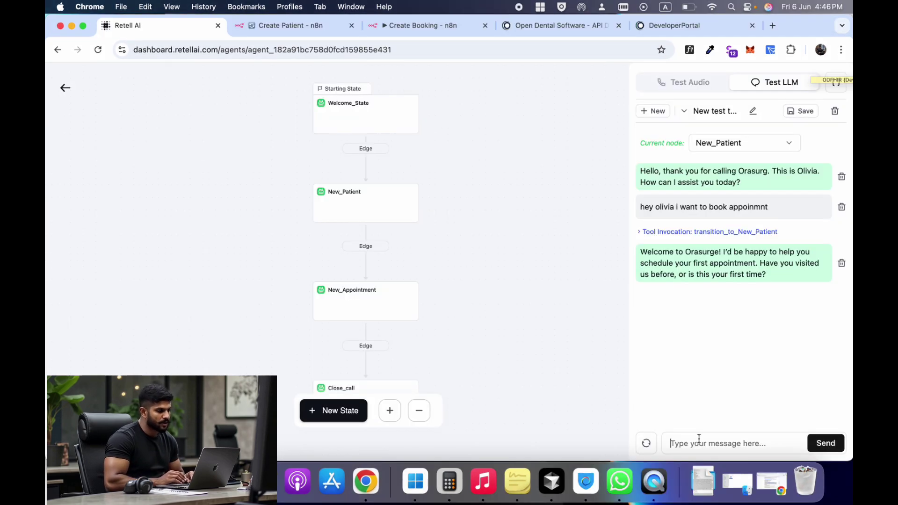
# - Send the patient's first name, last name, phone number, birth date 1 jan 1999 and e-mail
pyautogui.write('my first name is Love')
pyautogui.press('Return')
pyautogui.write('Thi')
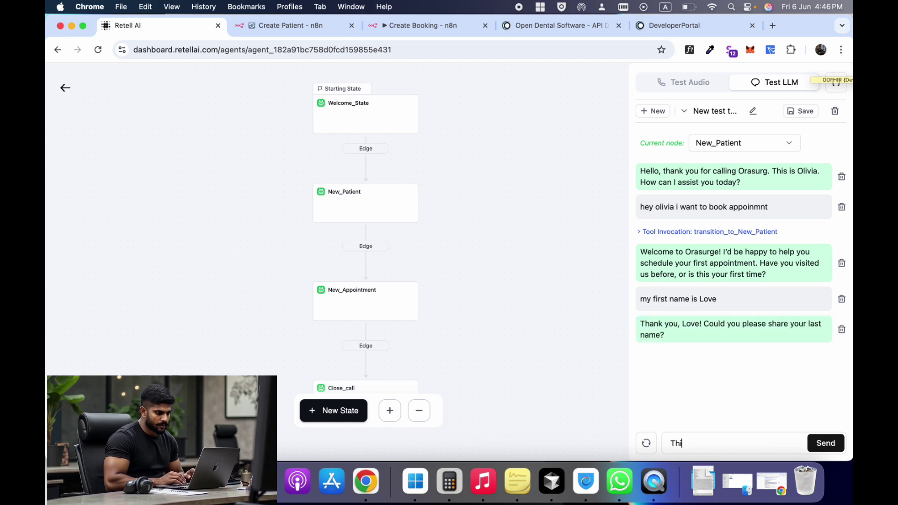
pyautogui.write('sTutorial')
pyautogui.press('Return')
pyautogui.write('2')
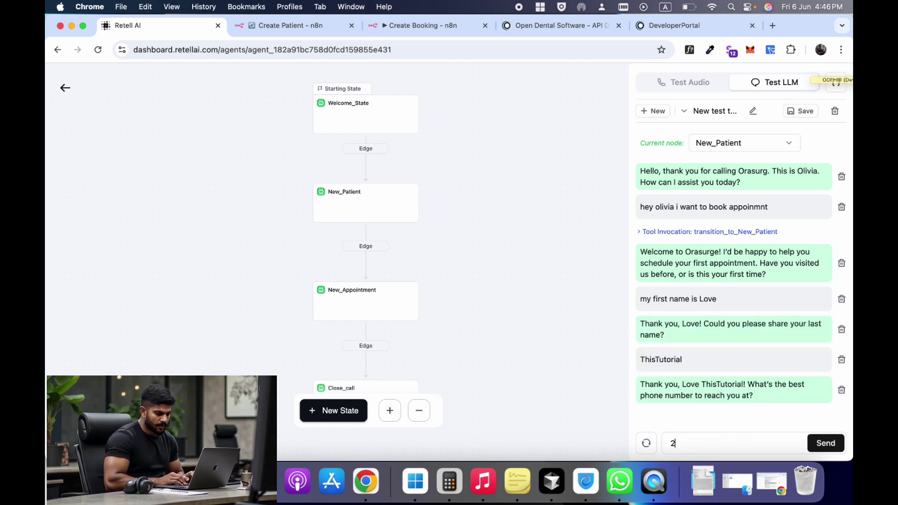
pyautogui.write('22222')
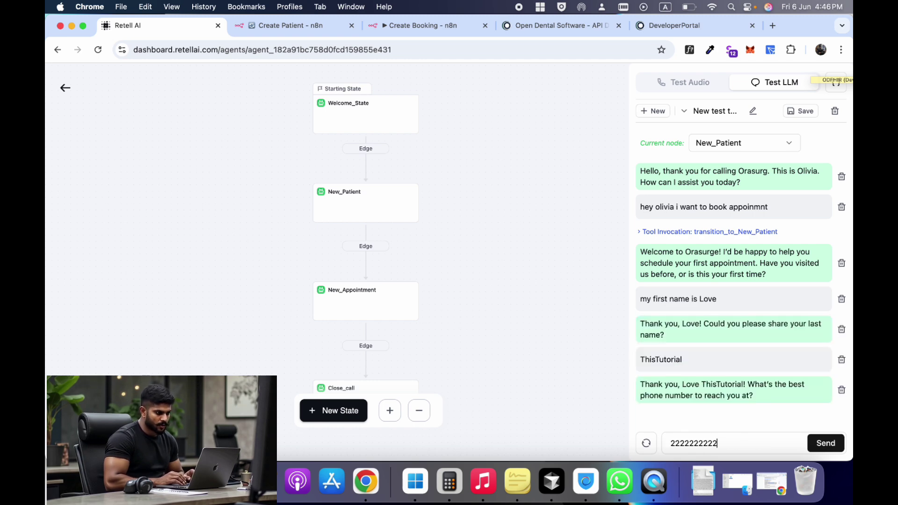
pyautogui.write('2222')
pyautogui.press('Return')
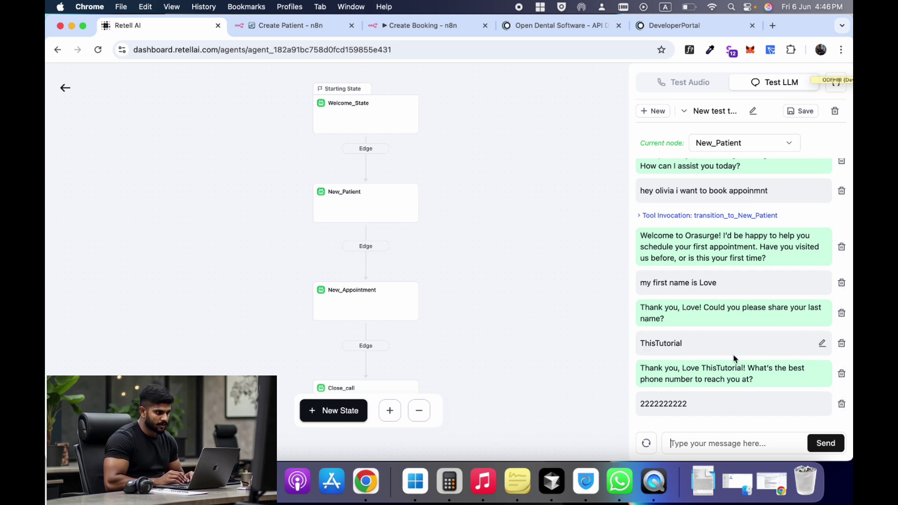
pyautogui.write('1 jan')
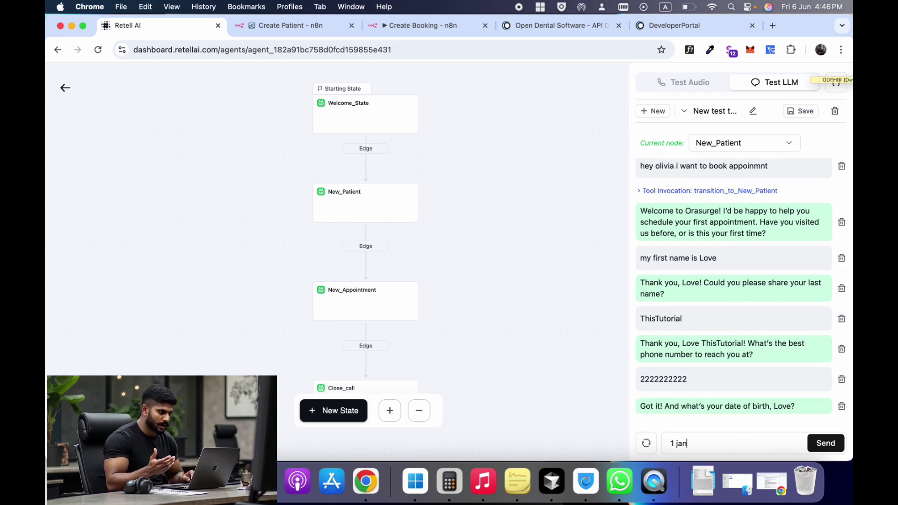
pyautogui.write(' 1999')
pyautogui.press('Return')
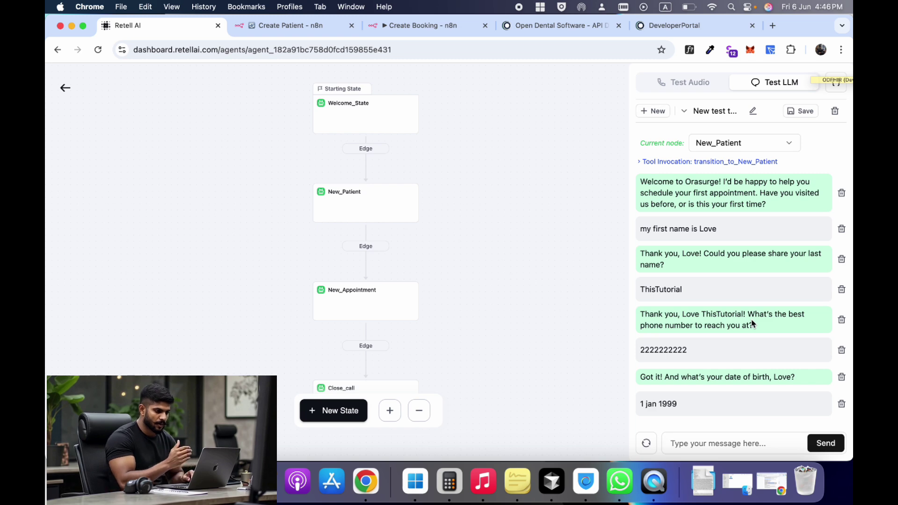
pyautogui.press('Return')
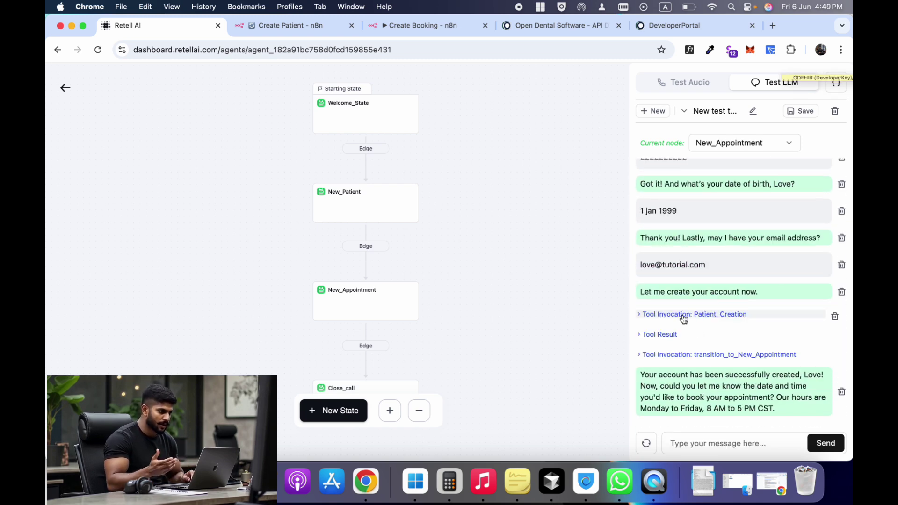
# - Inspect the Patient_Creation result's new patient number, then bring up Open Dental's appointment schedule
pyautogui.click(694, 314)
pyautogui.scroll(-3, 692, 328)
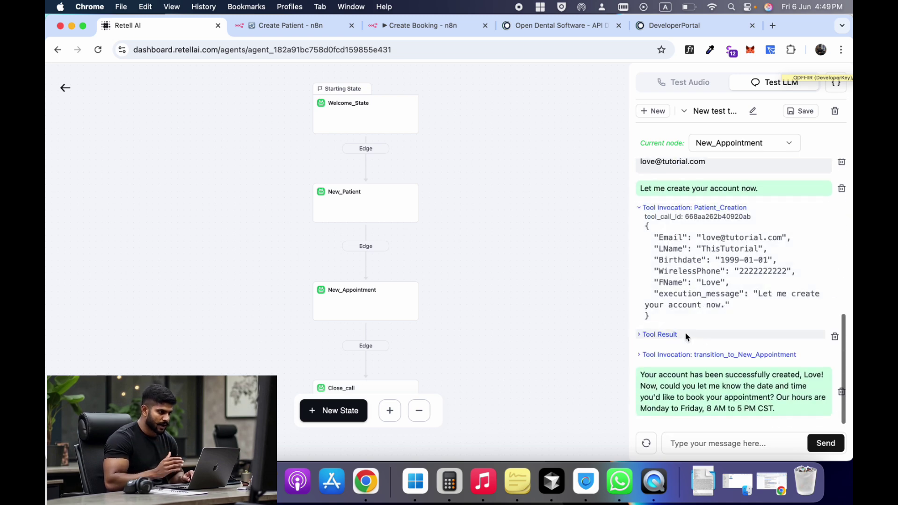
pyautogui.click(674, 334)
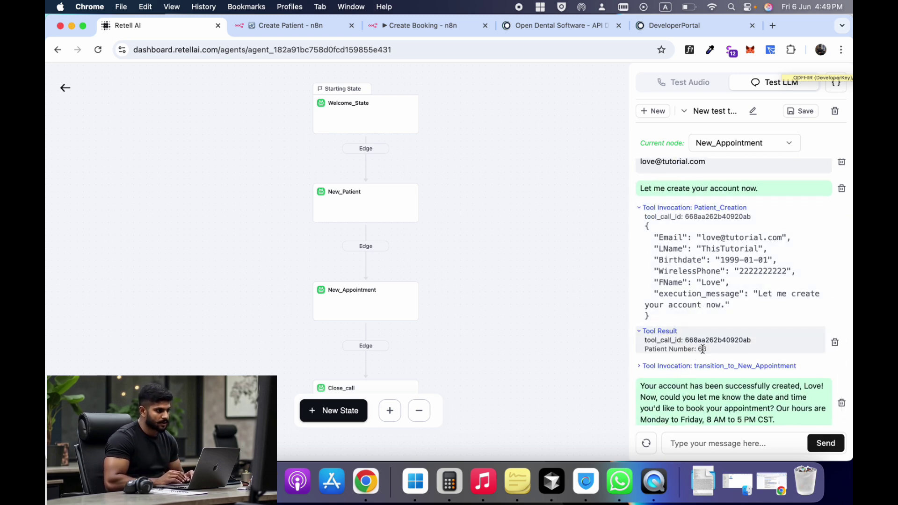
pyautogui.moveTo(709, 351); pyautogui.dragTo(646, 343)
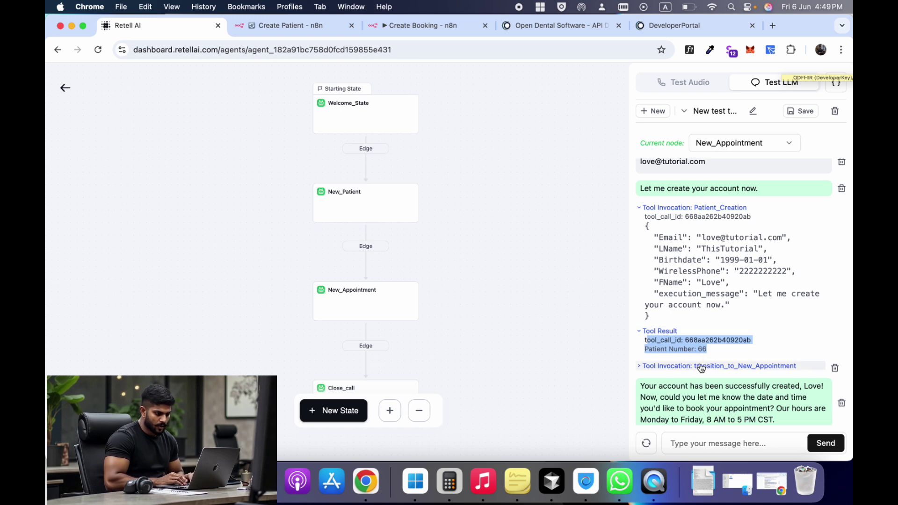
pyautogui.click(419, 469)
pyautogui.press('Escape')
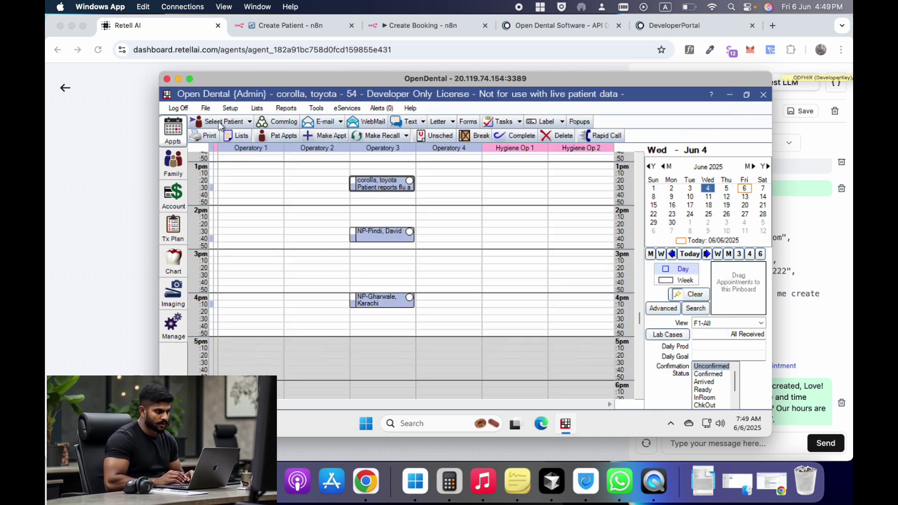
pyautogui.click(220, 124)
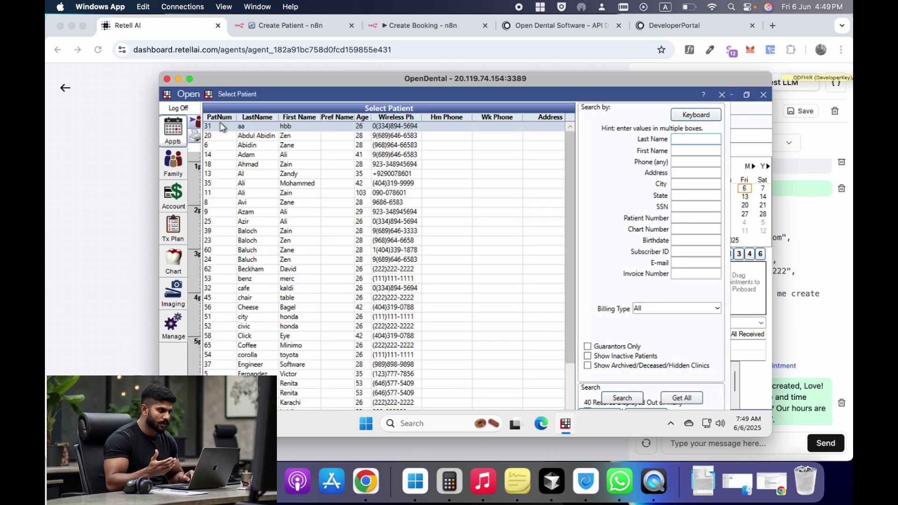
pyautogui.press('Tab')
pyautogui.write('love')
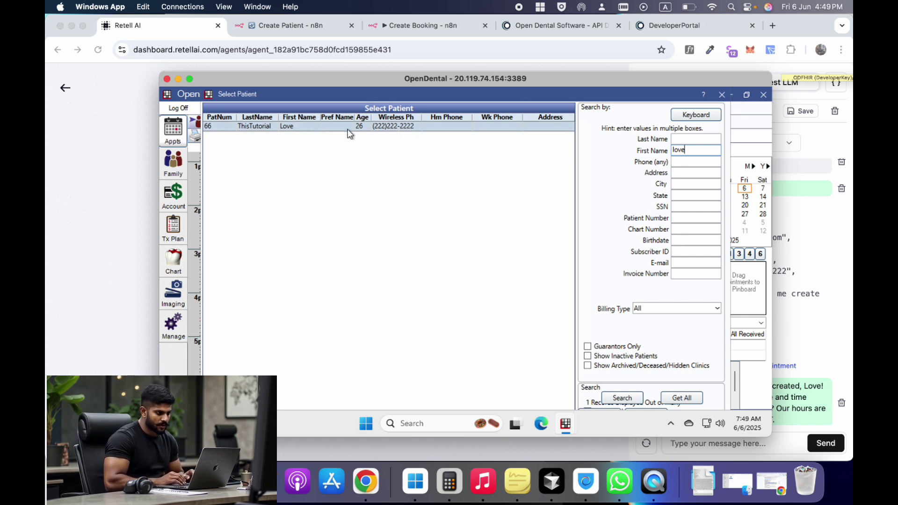
pyautogui.click(722, 95)
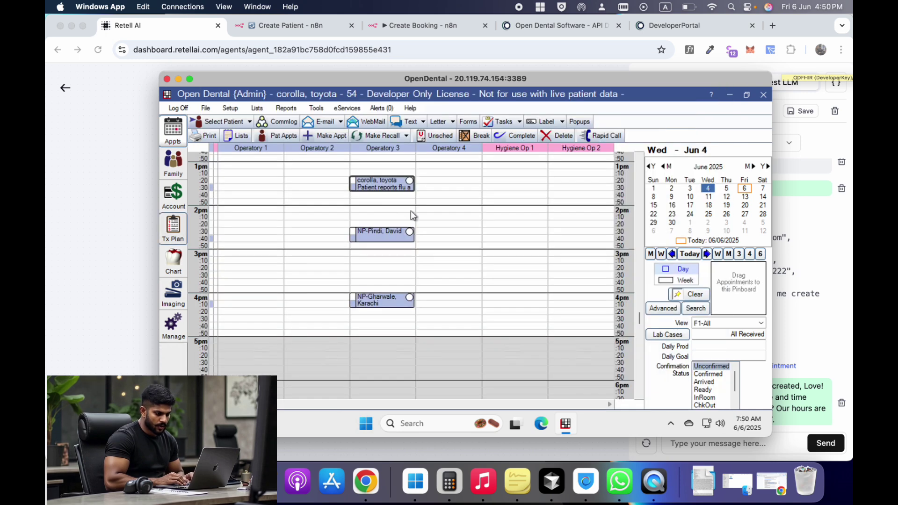
pyautogui.click(727, 188)
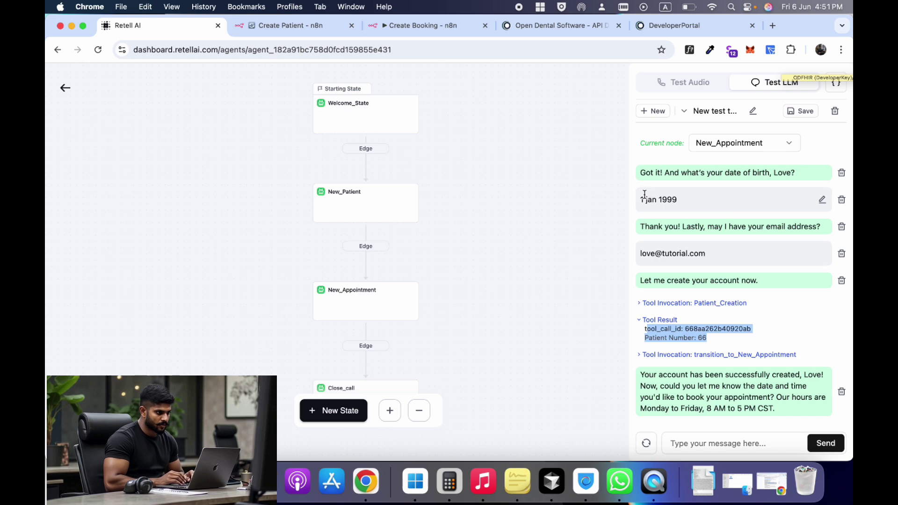
pyautogui.click(683, 338)
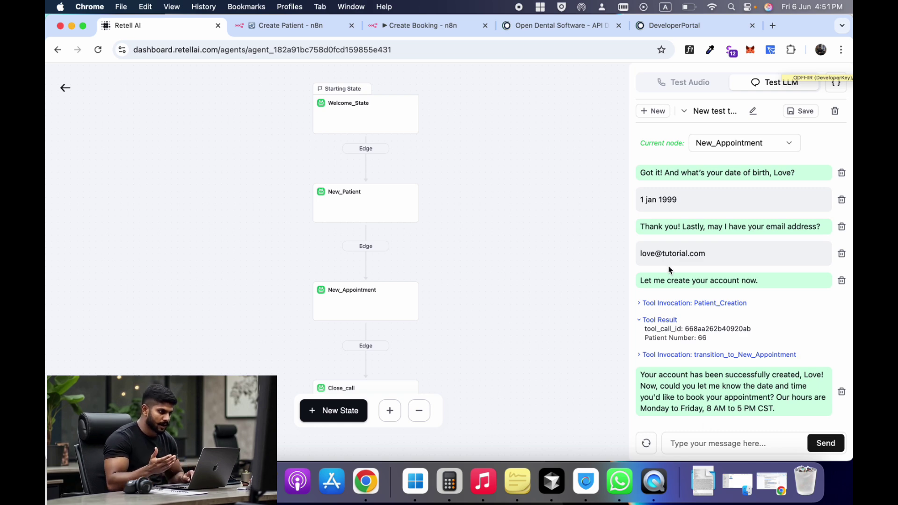
pyautogui.click(436, 32)
# - Check the Create Booking appointments endpoint URL and close the extra docs and portal tabs
pyautogui.scroll(5, 475, 214)
pyautogui.tripleClick(476, 214)
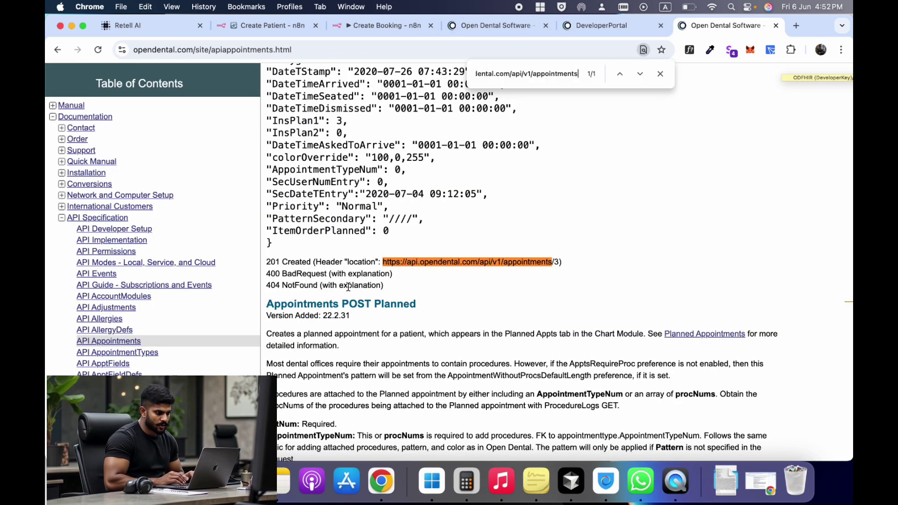
pyautogui.scroll(2, 348, 287)
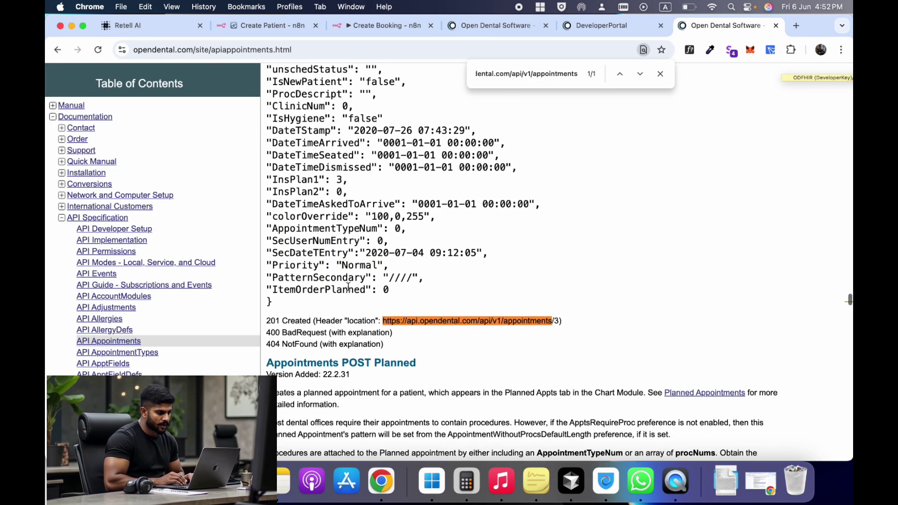
pyautogui.press('super+1')
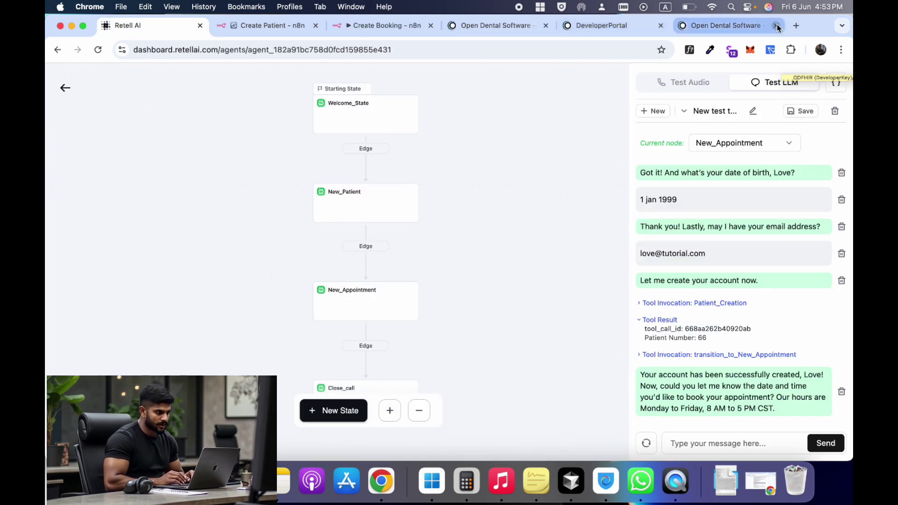
pyautogui.click(778, 27)
pyautogui.click(753, 25)
pyautogui.click(423, 25)
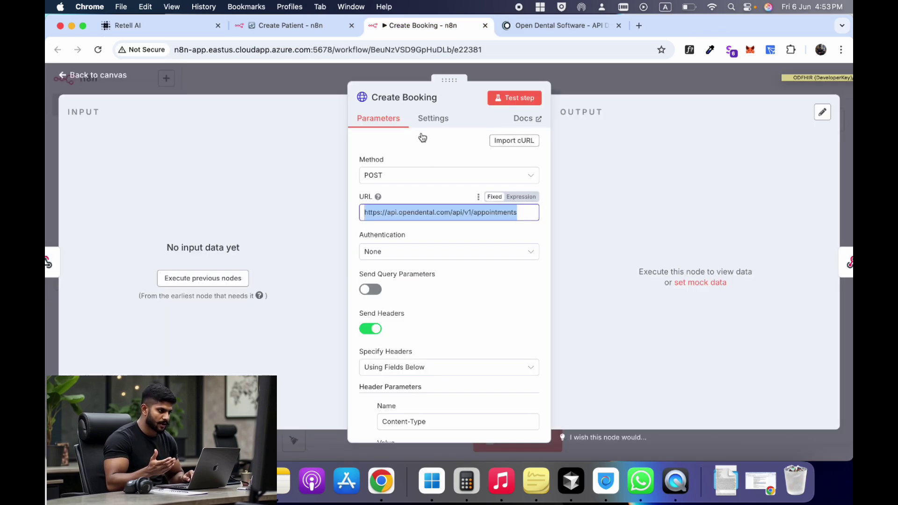
pyautogui.scroll(-5, 419, 332)
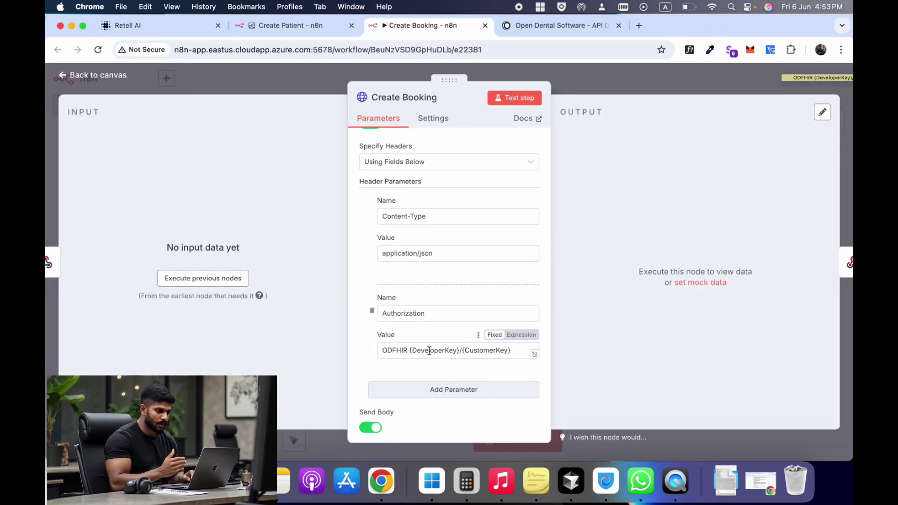
pyautogui.doubleClick(407, 351)
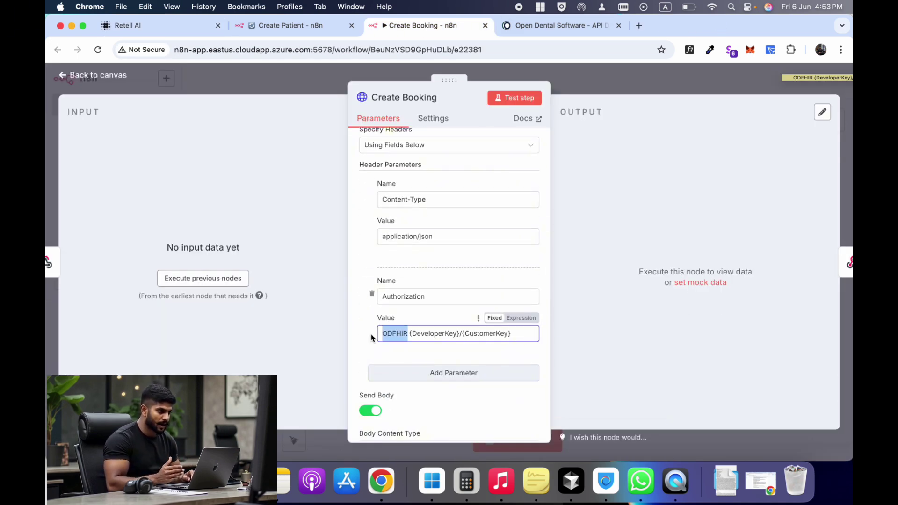
pyautogui.click(412, 334)
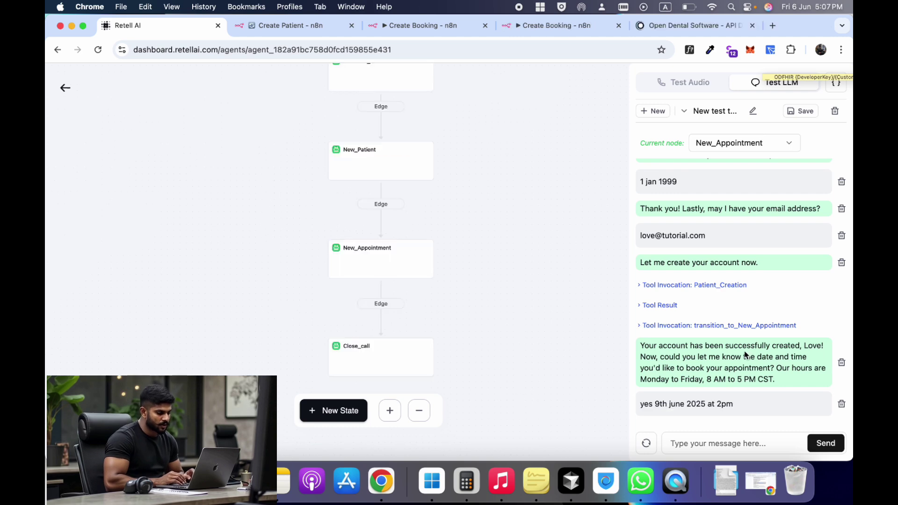
# - Review the booking tool call's arguments and the agent's June 9, 2025 2:00 PM confirmation
pyautogui.scroll(2, 710, 360)
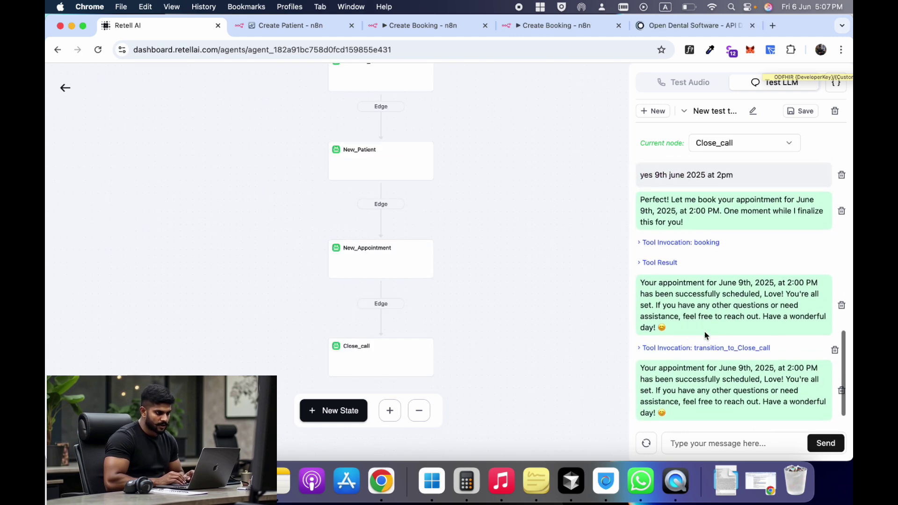
pyautogui.click(687, 247)
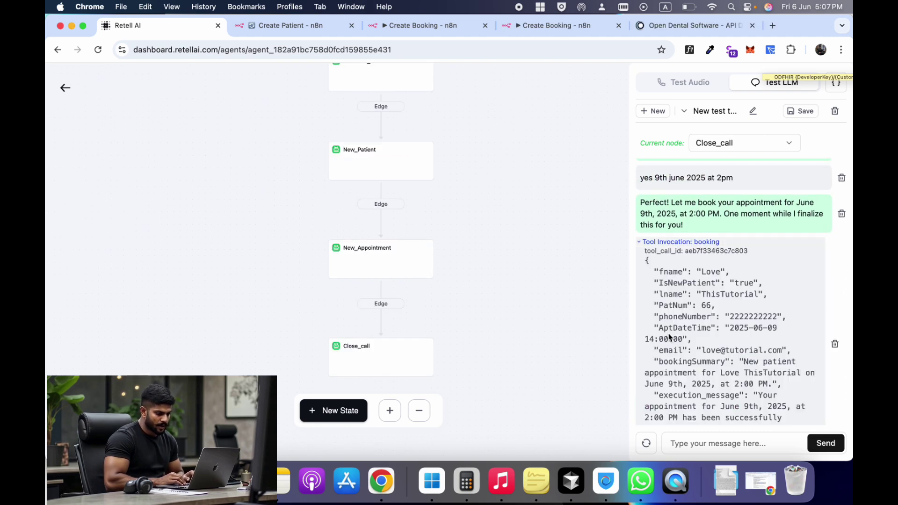
pyautogui.scroll(-5, 683, 302)
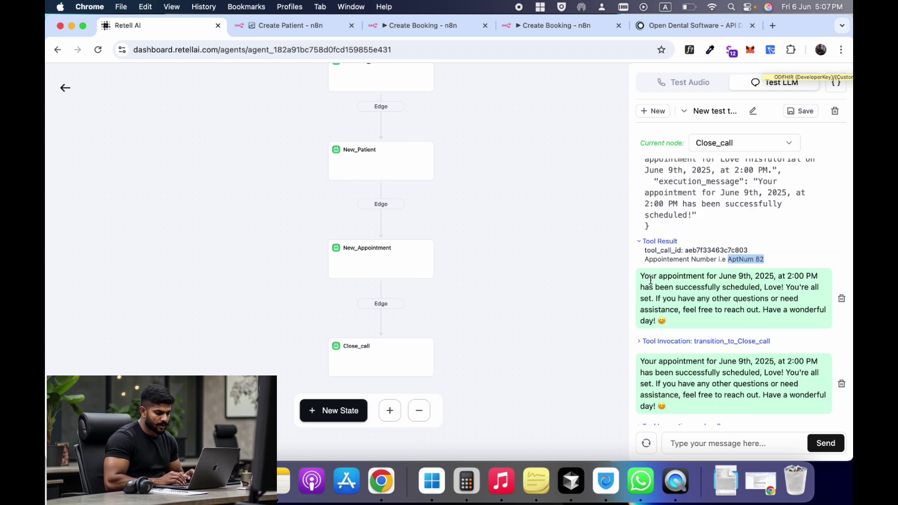
pyautogui.moveTo(643, 278); pyautogui.dragTo(762, 308)
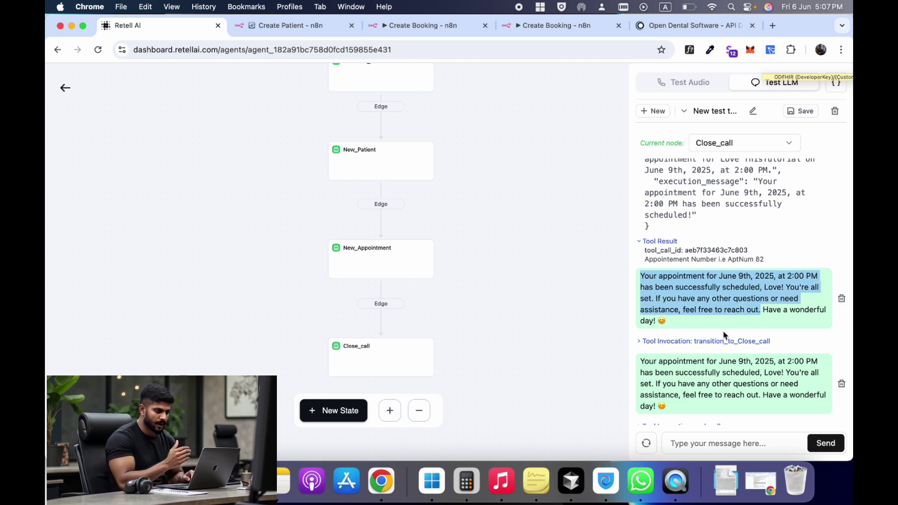
pyautogui.scroll(-1, 715, 331)
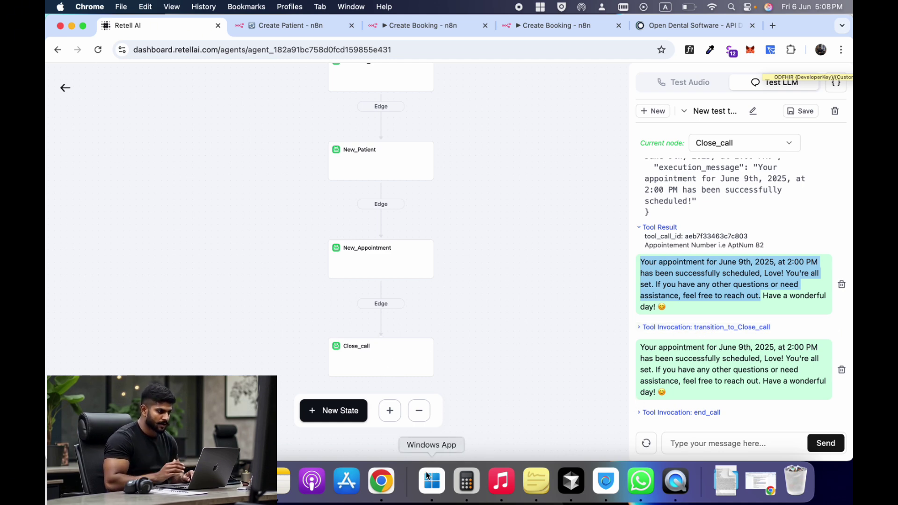
# - Confirm the new appointment on Monday June 9 in Open Dental's schedule
pyautogui.click(431, 479)
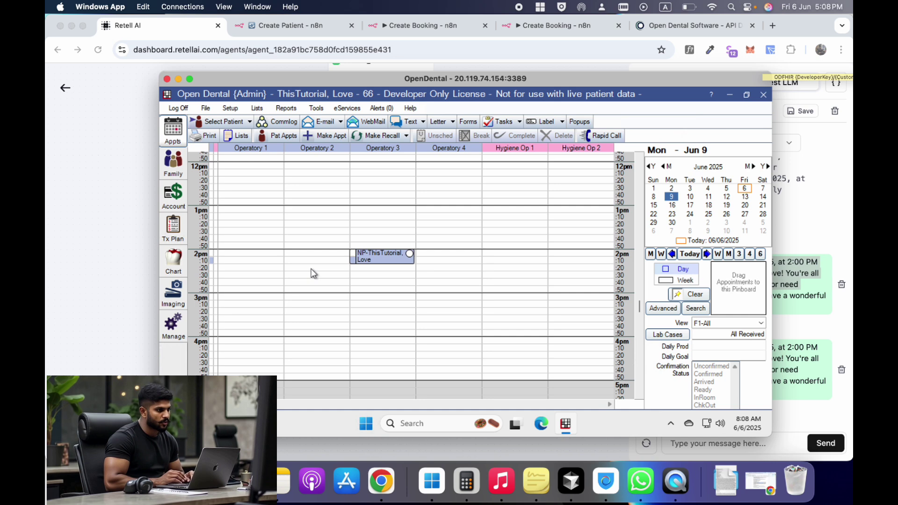
pyautogui.click(672, 197)
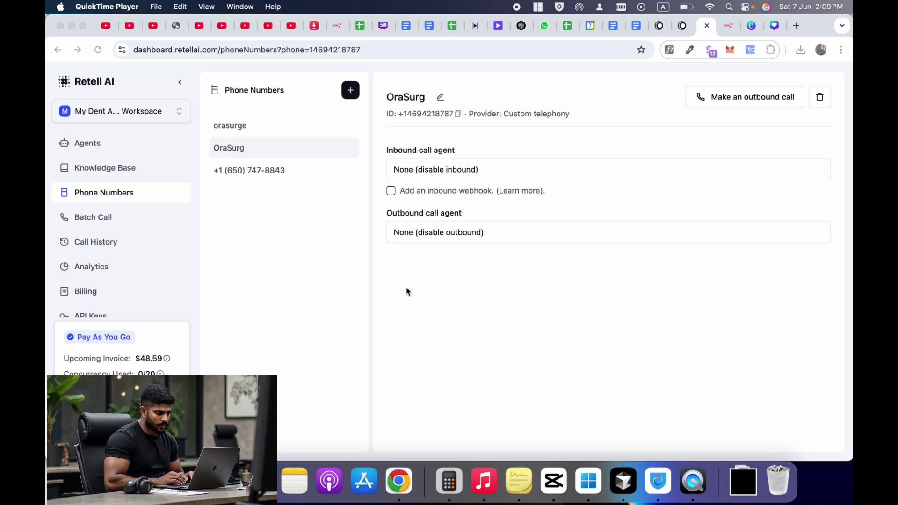
pyautogui.click(407, 291)
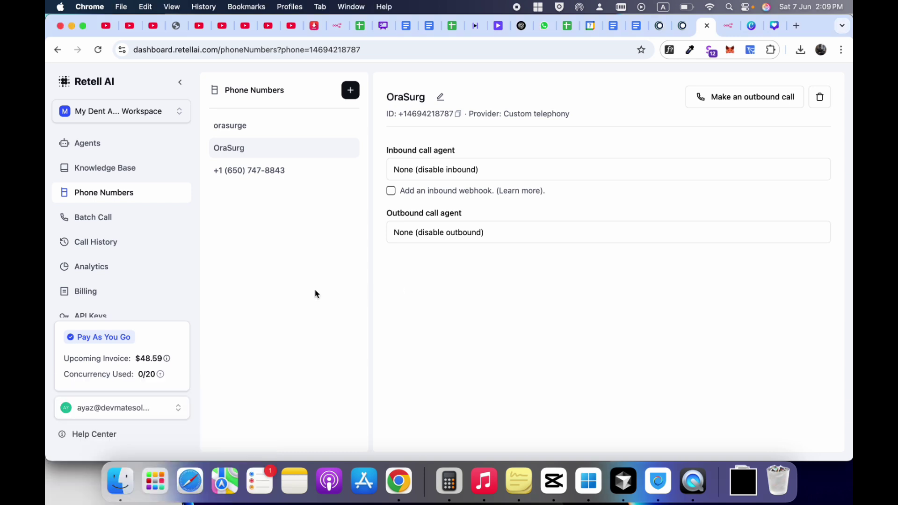
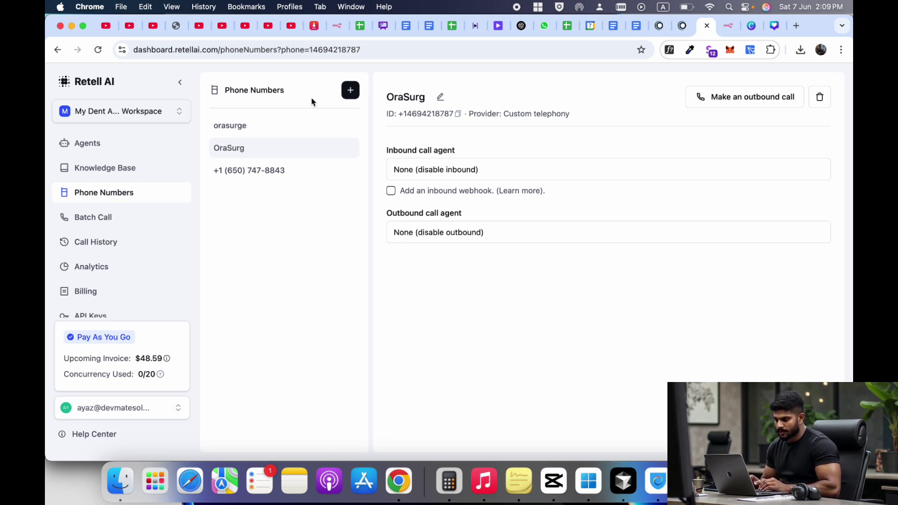
# - Look at the Buy New Number form from the add-number menu, then dismiss it
pyautogui.click(347, 94)
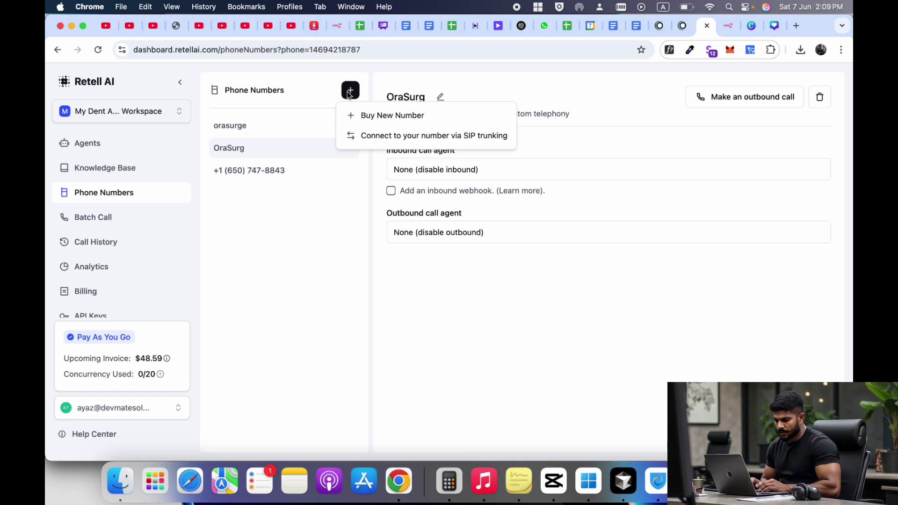
pyautogui.click(381, 116)
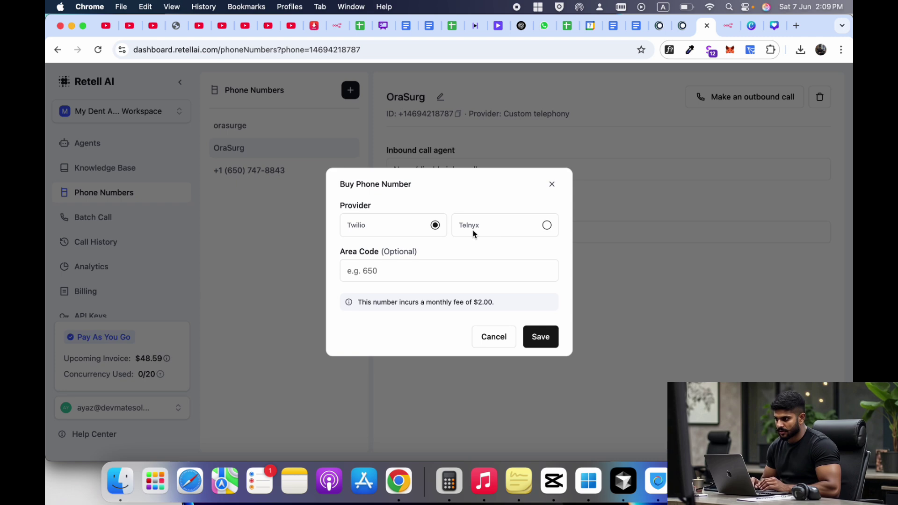
pyautogui.click(554, 184)
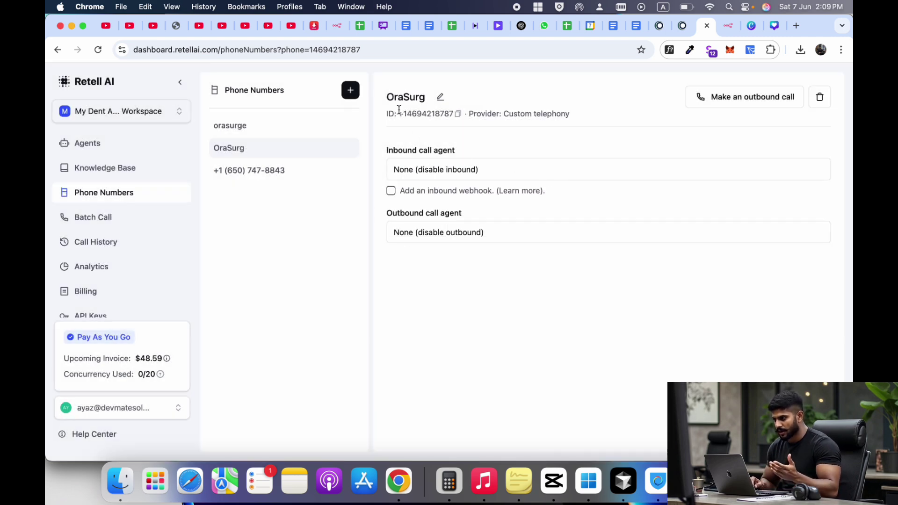
# - Open the Connect via SIP trunking dialog and select its title text
pyautogui.click(351, 90)
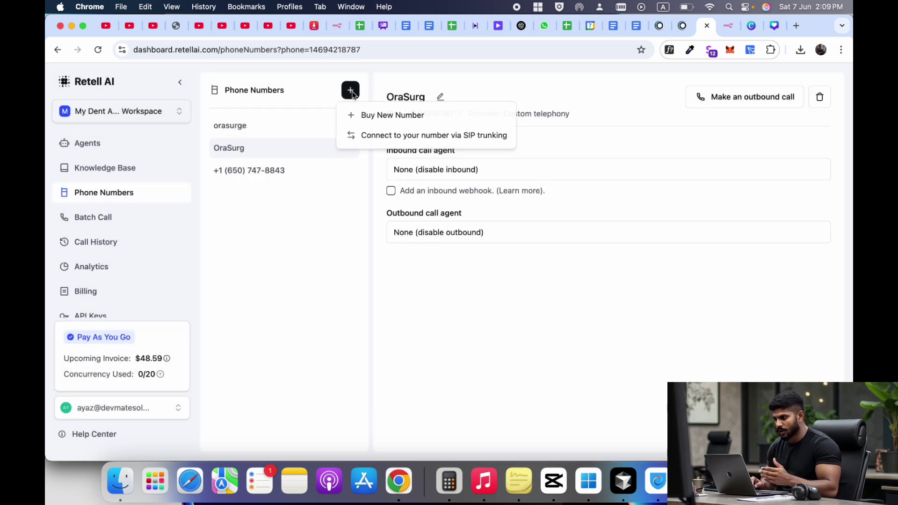
pyautogui.click(380, 138)
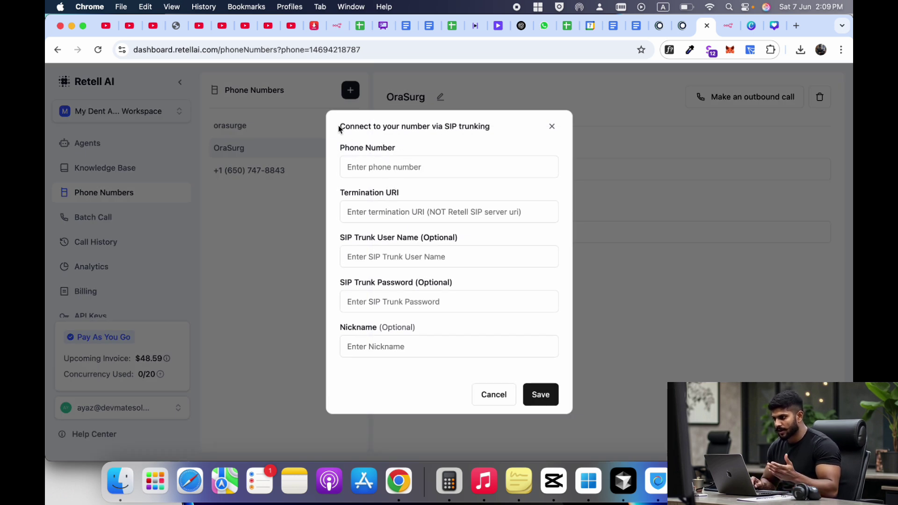
pyautogui.moveTo(339, 128); pyautogui.dragTo(490, 139)
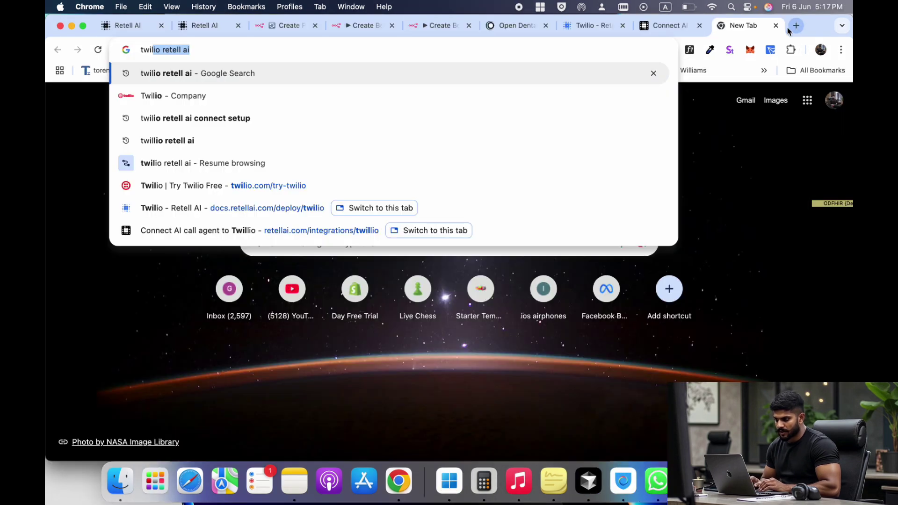
# - Search the web for Twilio and open the free account sign-up page
pyautogui.write('lio')
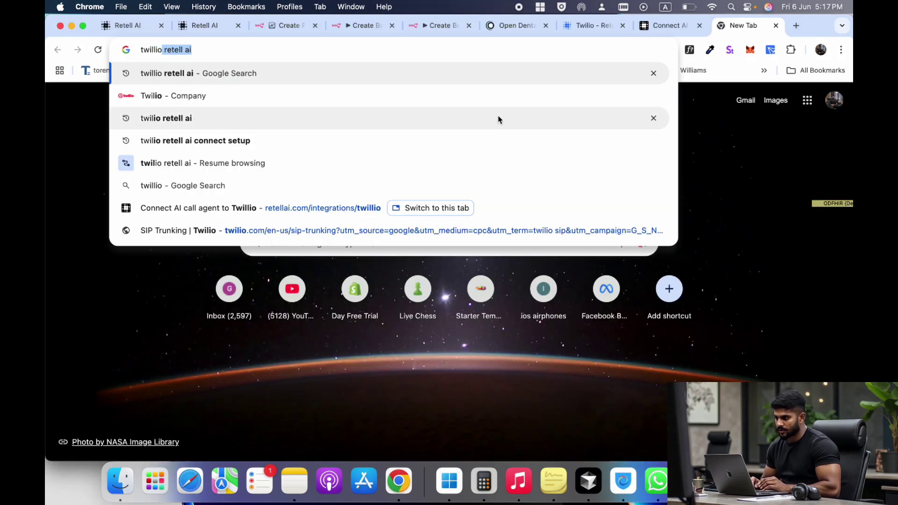
pyautogui.press('Return')
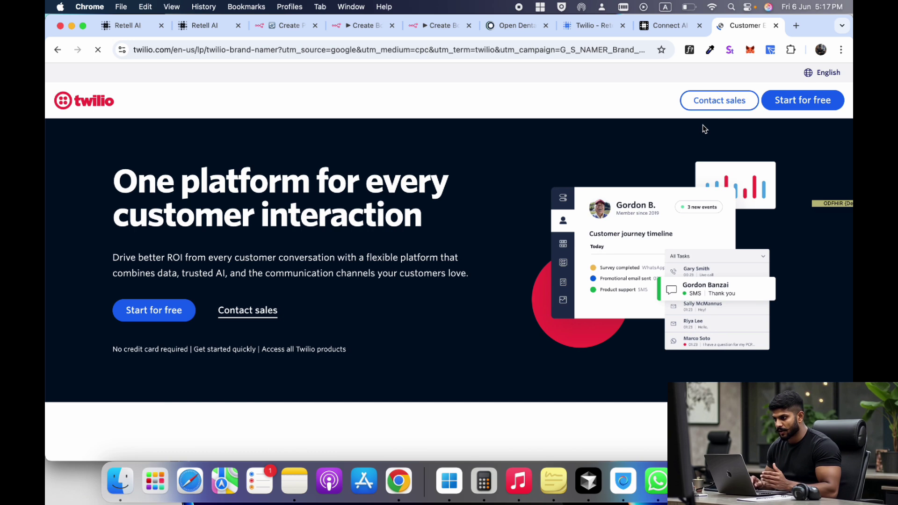
pyautogui.click(156, 313)
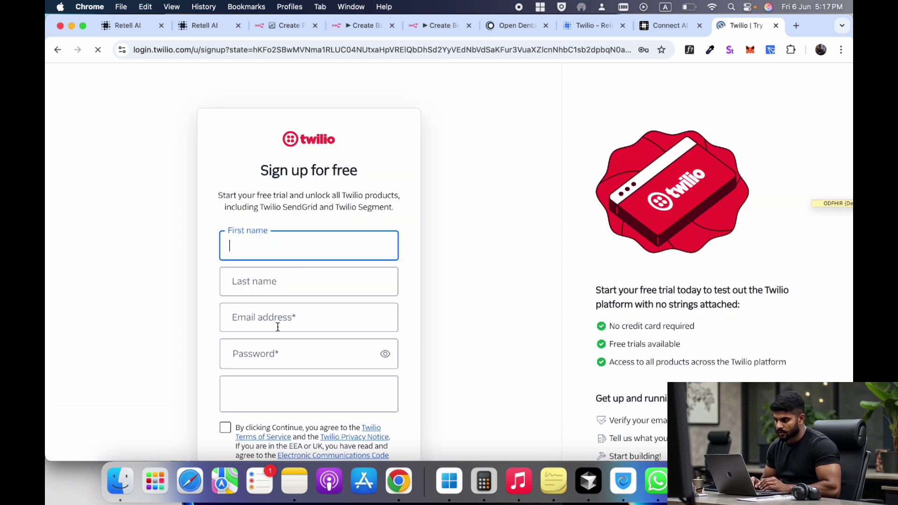
pyautogui.scroll(-5, 276, 365)
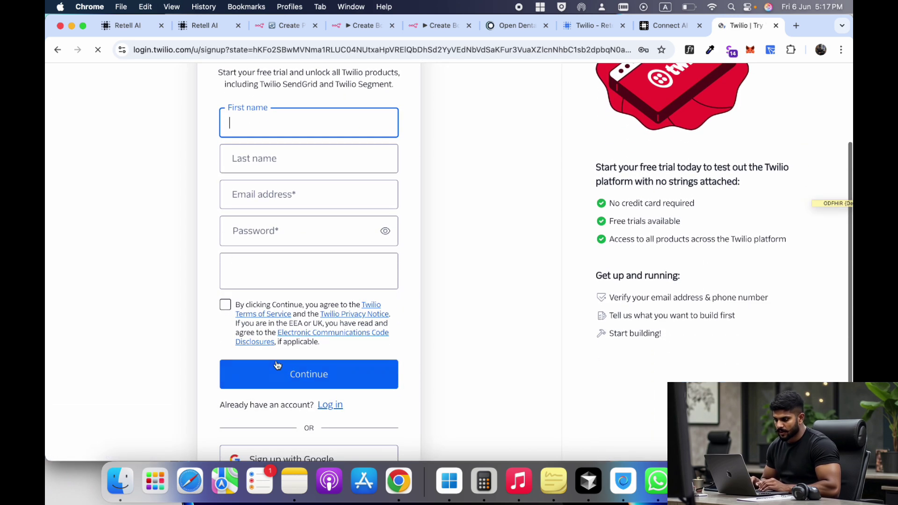
# - Browse available numbers on the Twilio console's Buy a number page, then return to the guide
pyautogui.hotkey('ctrl', 'Left')
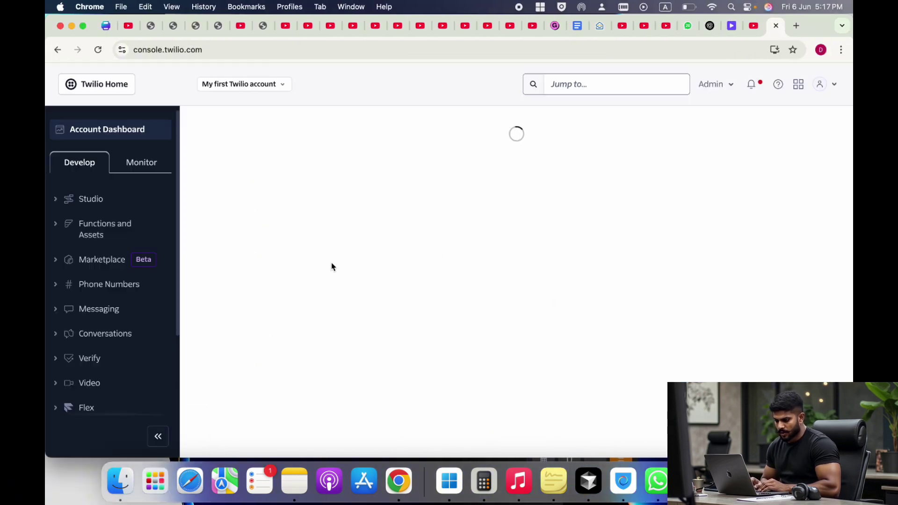
pyautogui.click(110, 345)
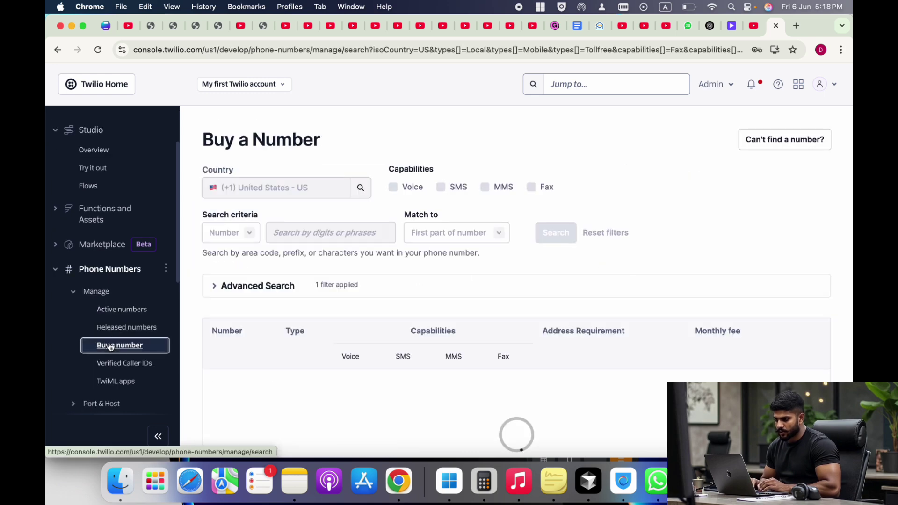
pyautogui.scroll(-1, 445, 318)
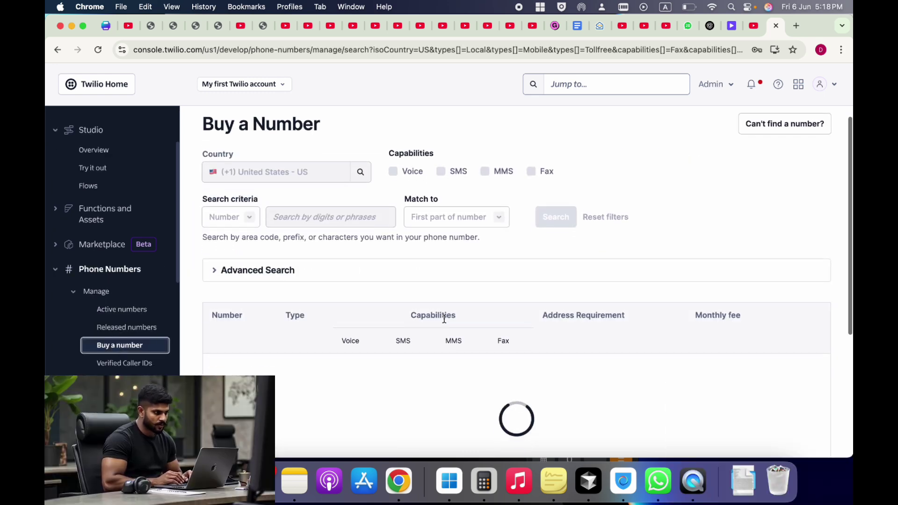
pyautogui.scroll(-5, 444, 319)
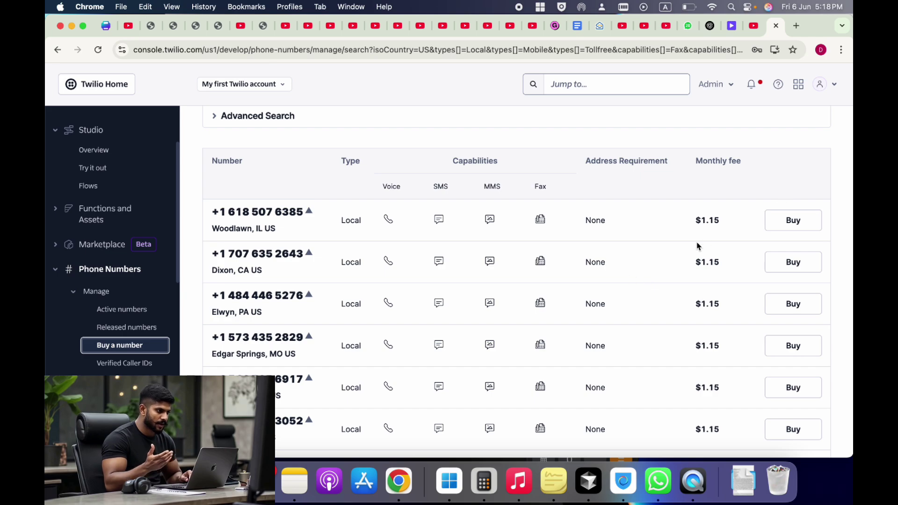
pyautogui.hotkey('ctrl', 'Right')
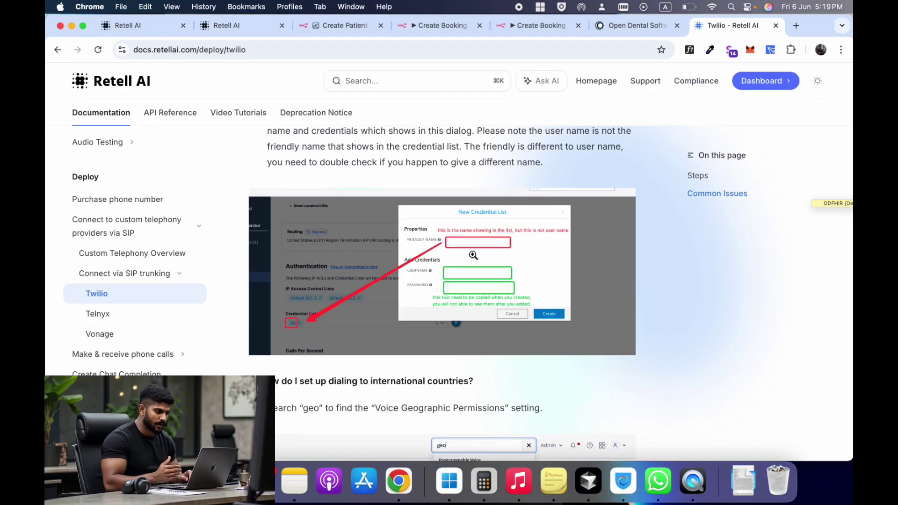
# - Scroll through Retell AI's Twilio SIP trunking setup guide
pyautogui.scroll(20, 473, 255)
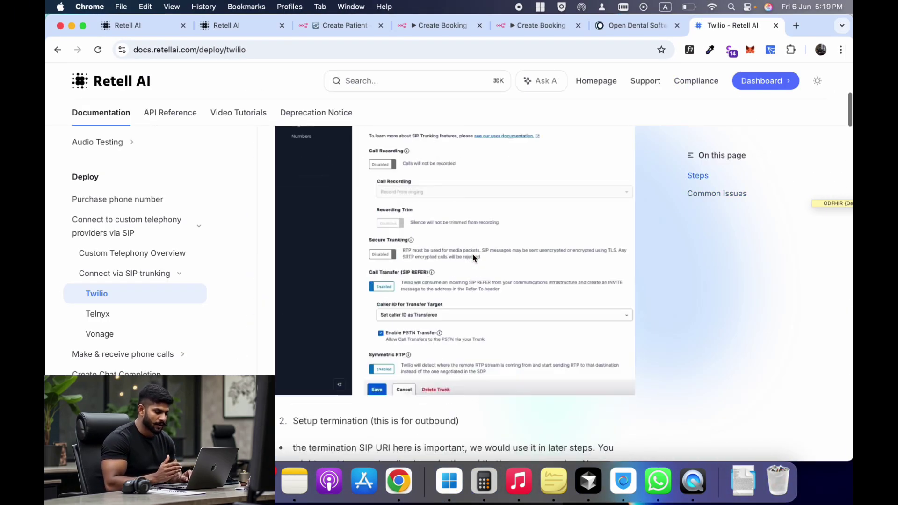
pyautogui.scroll(-10, 473, 257)
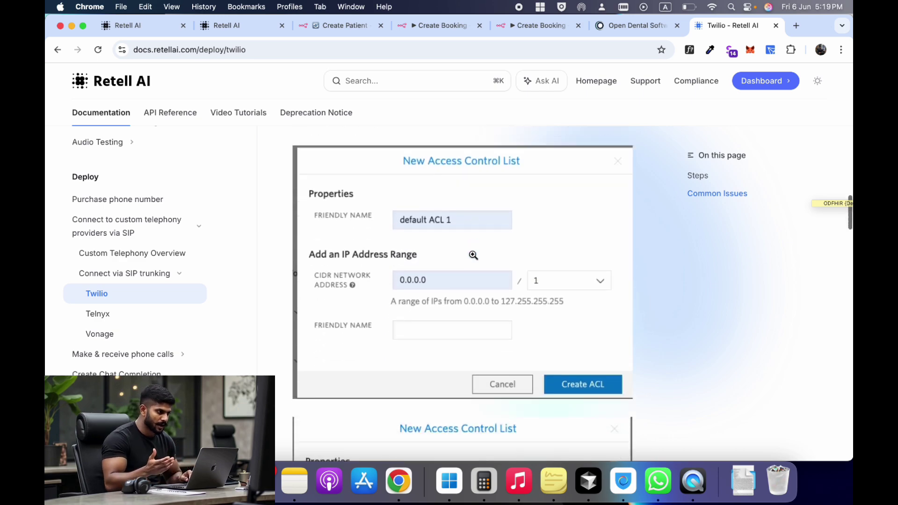
pyautogui.scroll(-20, 473, 255)
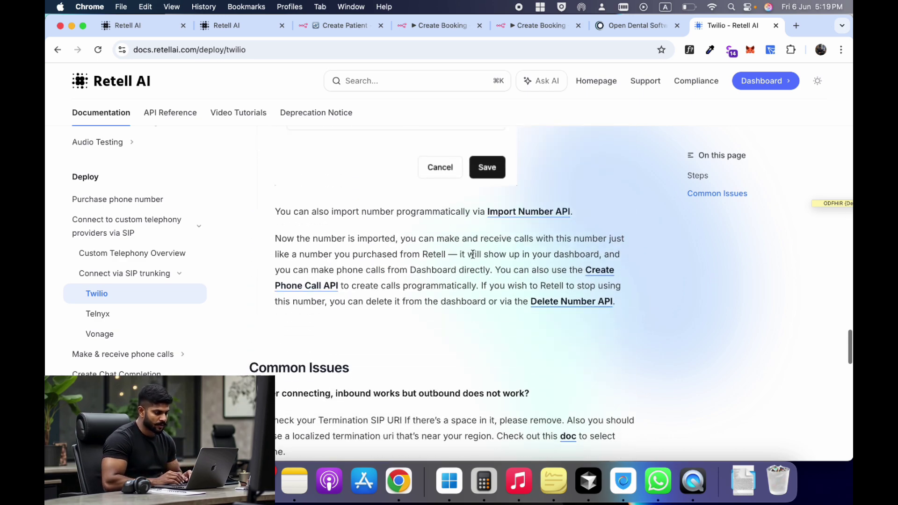
pyautogui.scroll(-10, 473, 254)
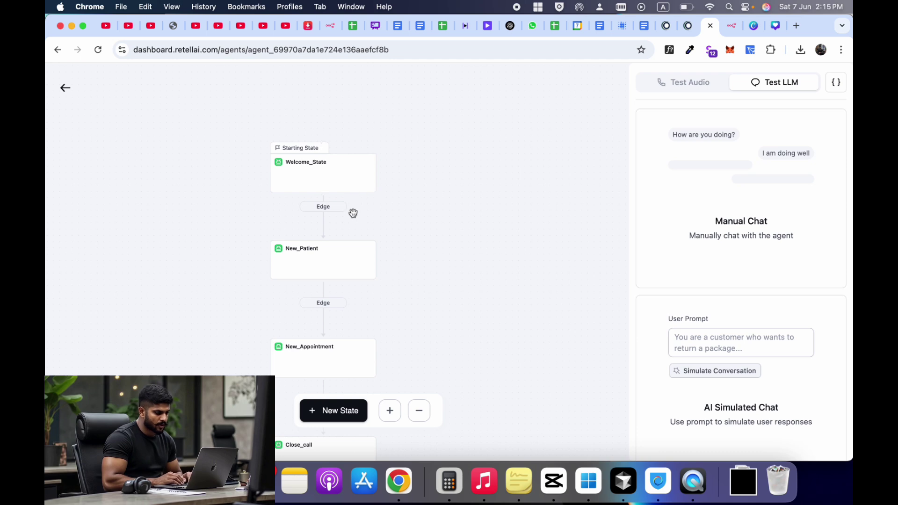
# - Reposition the flow diagram and start a voice test call with the receptionist agent
pyautogui.moveTo(401, 222); pyautogui.dragTo(425, 188)
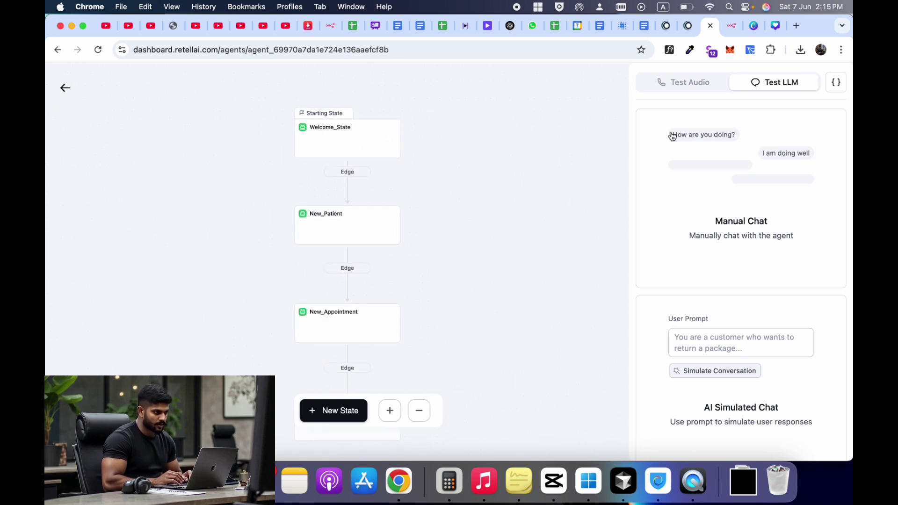
pyautogui.click(688, 88)
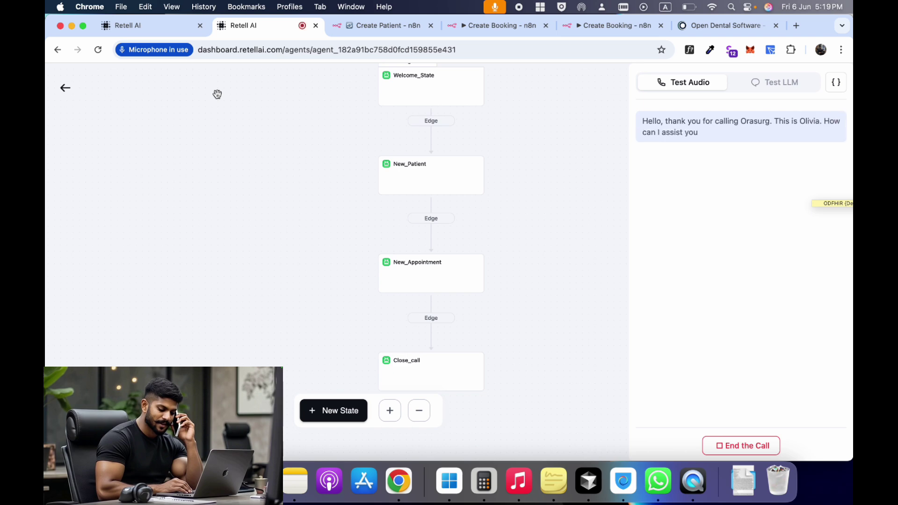
# - Raise the volume, answer the agent's questions until the account is created, then bring up Open Dental
pyautogui.press('XF86AudioRaiseVolume')
pyautogui.press('XF86AudioRaiseVolume')
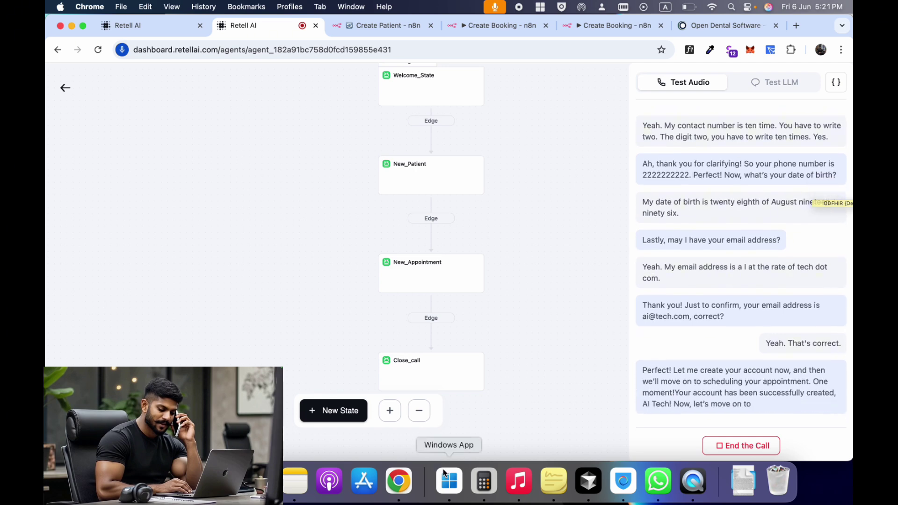
pyautogui.click(447, 477)
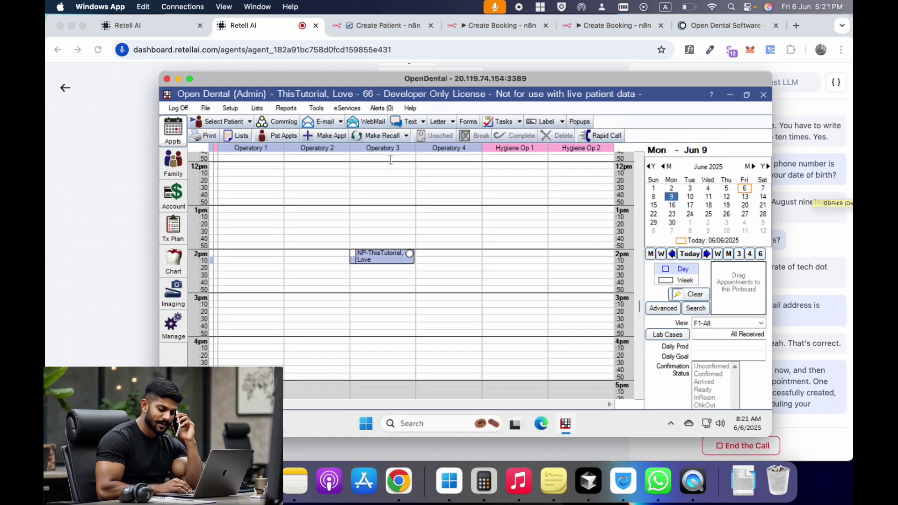
# - Search Open Dental patients by first name to check the new patient record
pyautogui.click(216, 123)
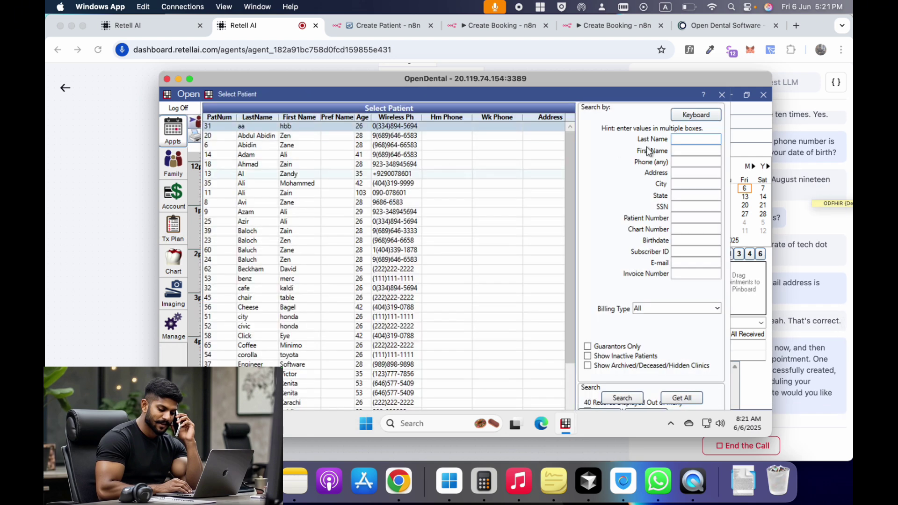
pyautogui.click(685, 148)
pyautogui.write('ai')
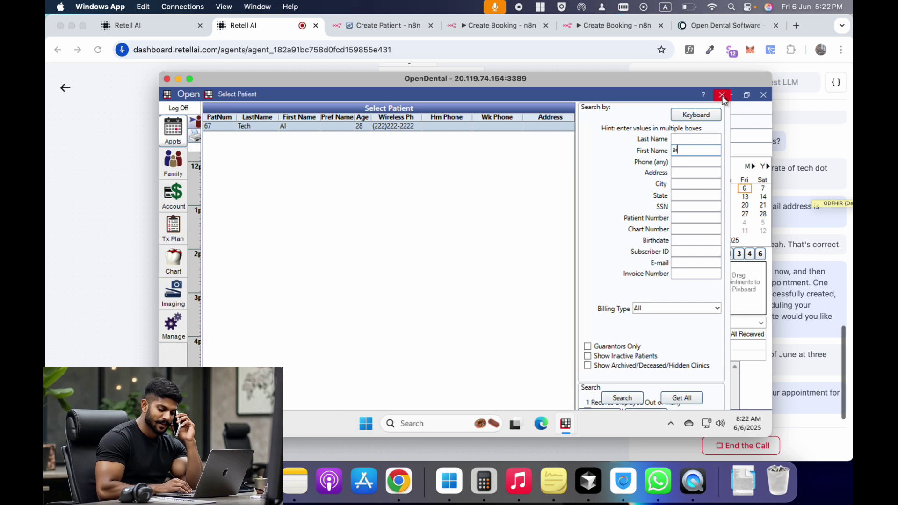
pyautogui.press('Escape')
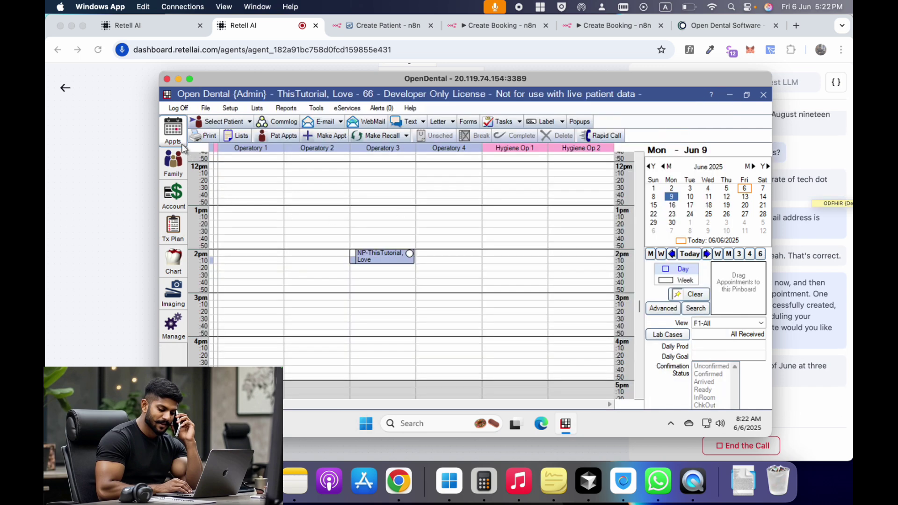
# - Check the June 10 and June 9 schedules for the 3:00 PM appointment, then return to the call
pyautogui.click(692, 197)
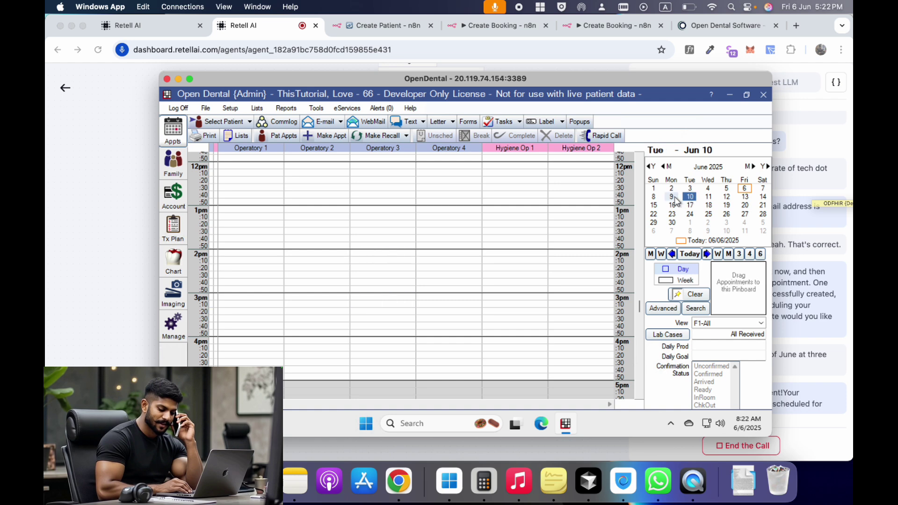
pyautogui.click(673, 197)
pyautogui.moveTo(375, 305)
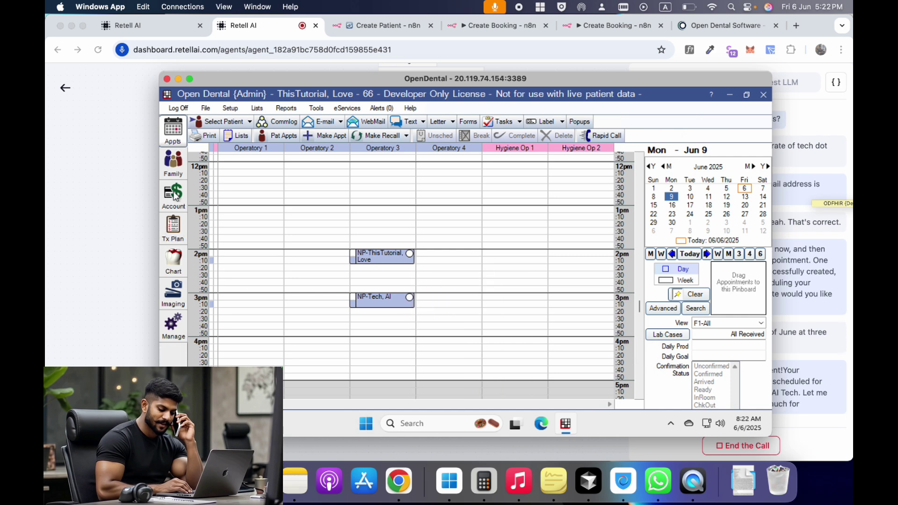
pyautogui.click(134, 195)
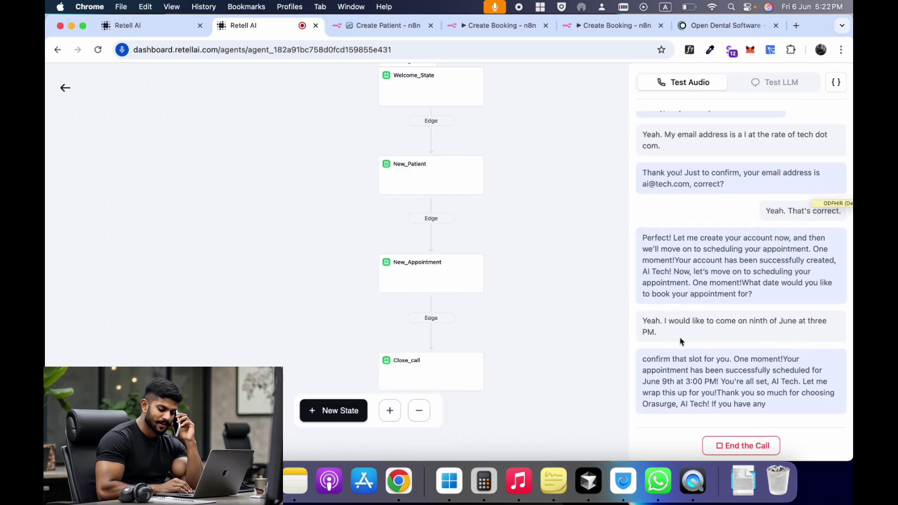